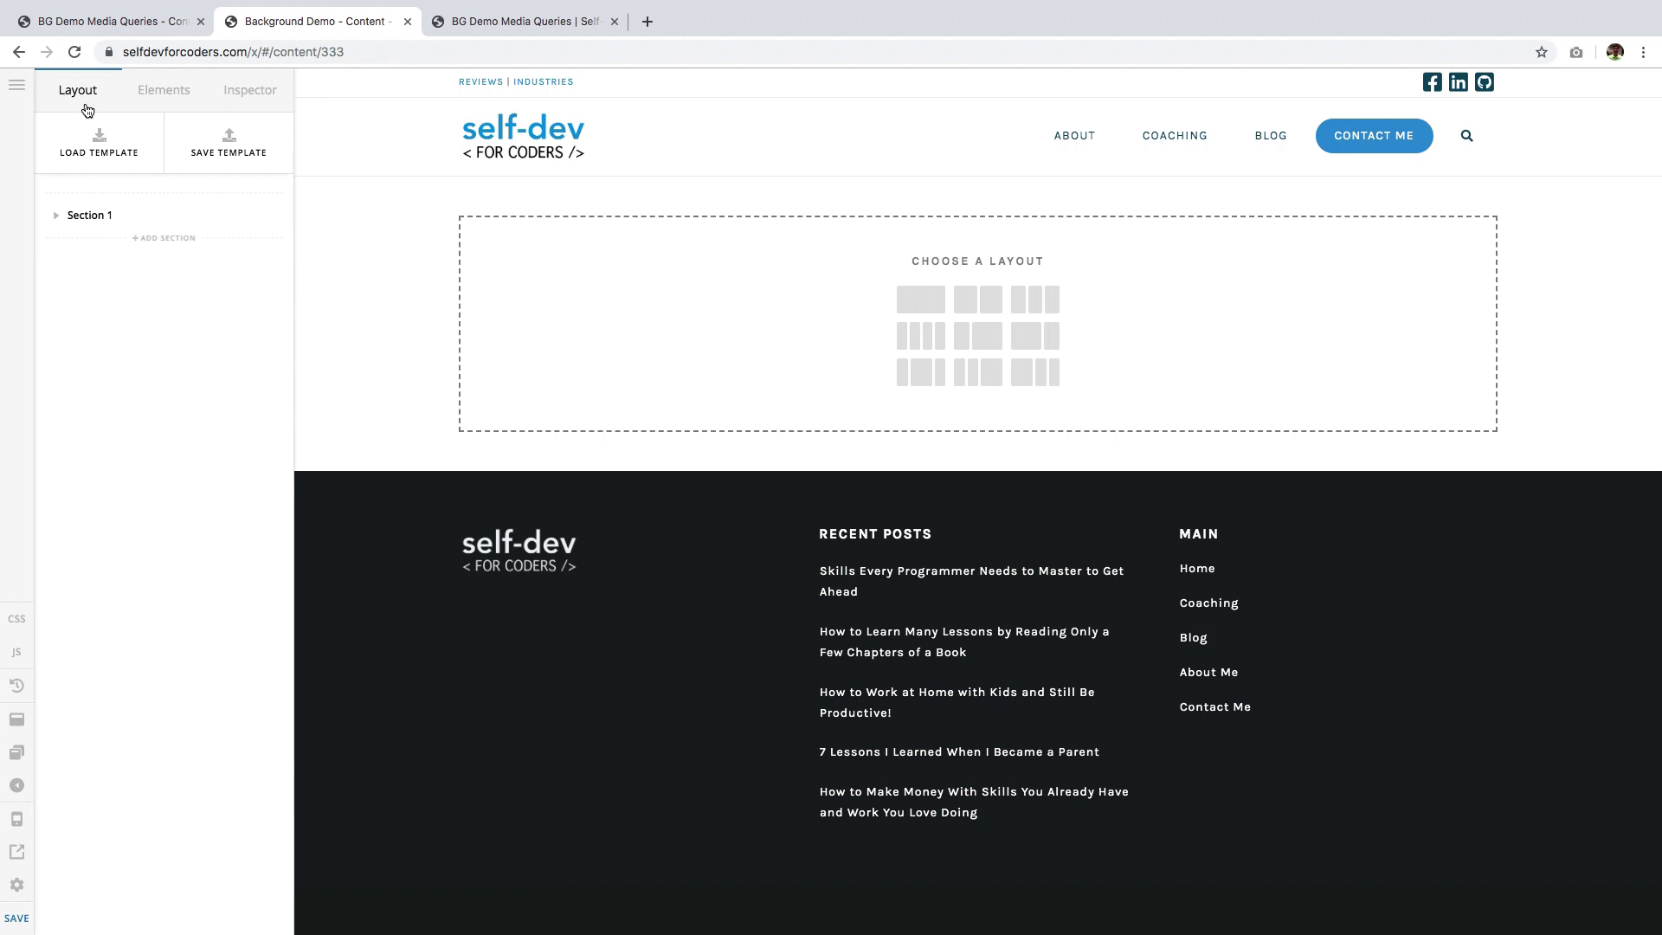
Show the finished demo hero and narrow the responsive viewport to a small-screen width
left_click(472, 24)
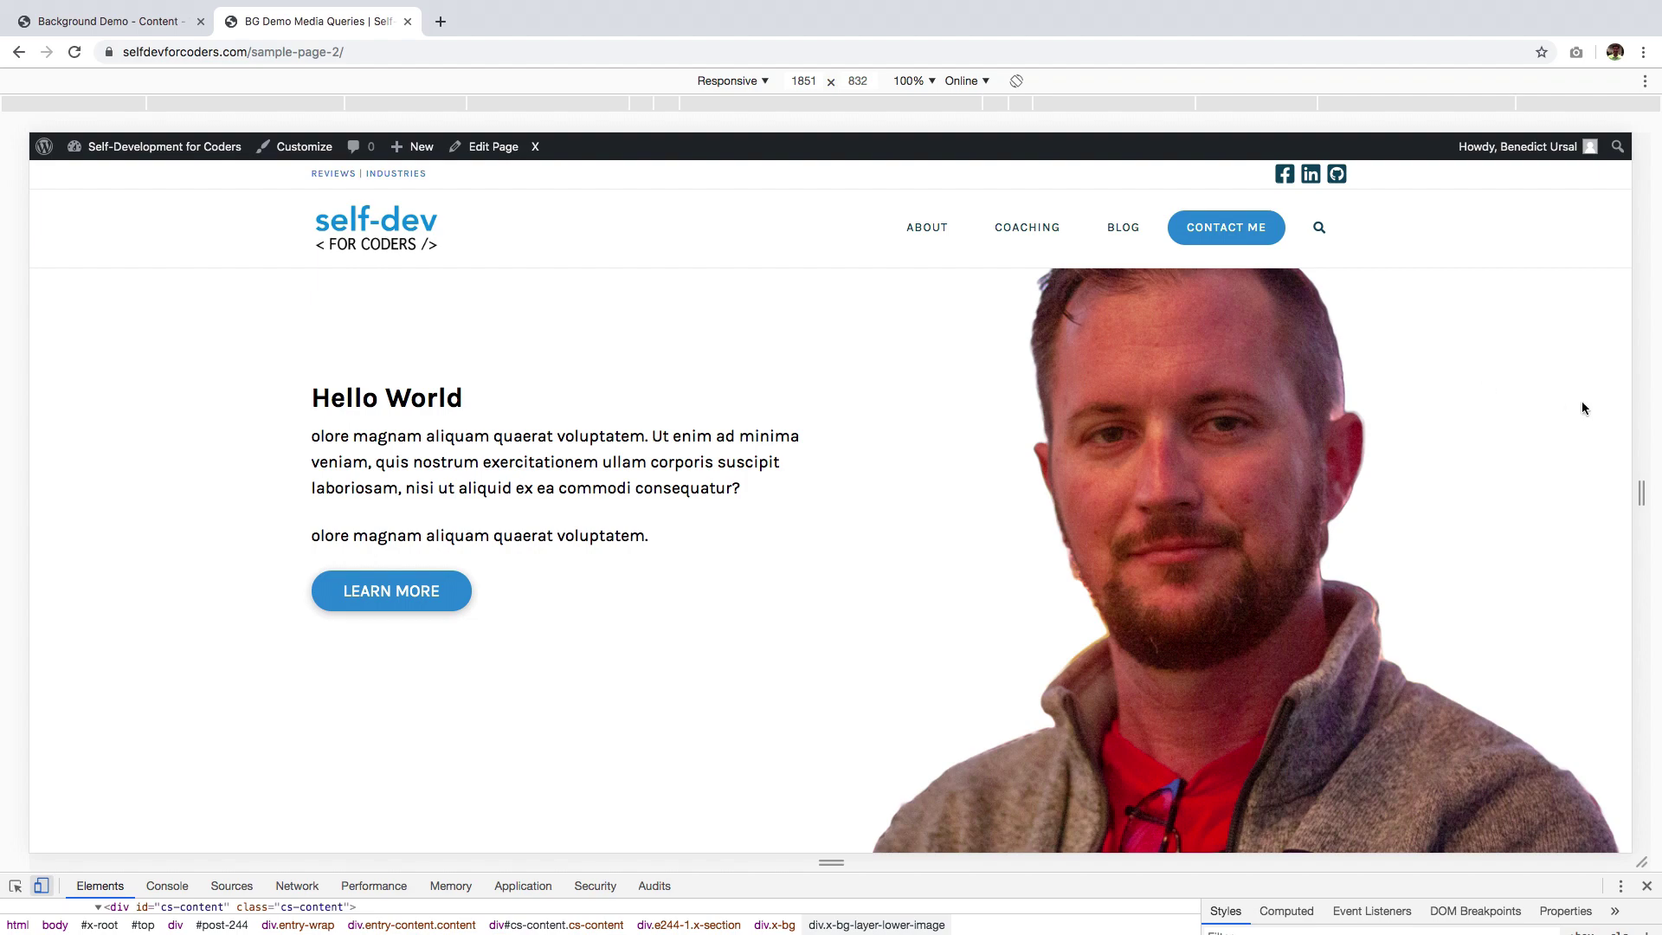
left_click_drag(1628, 397, 1174, 453)
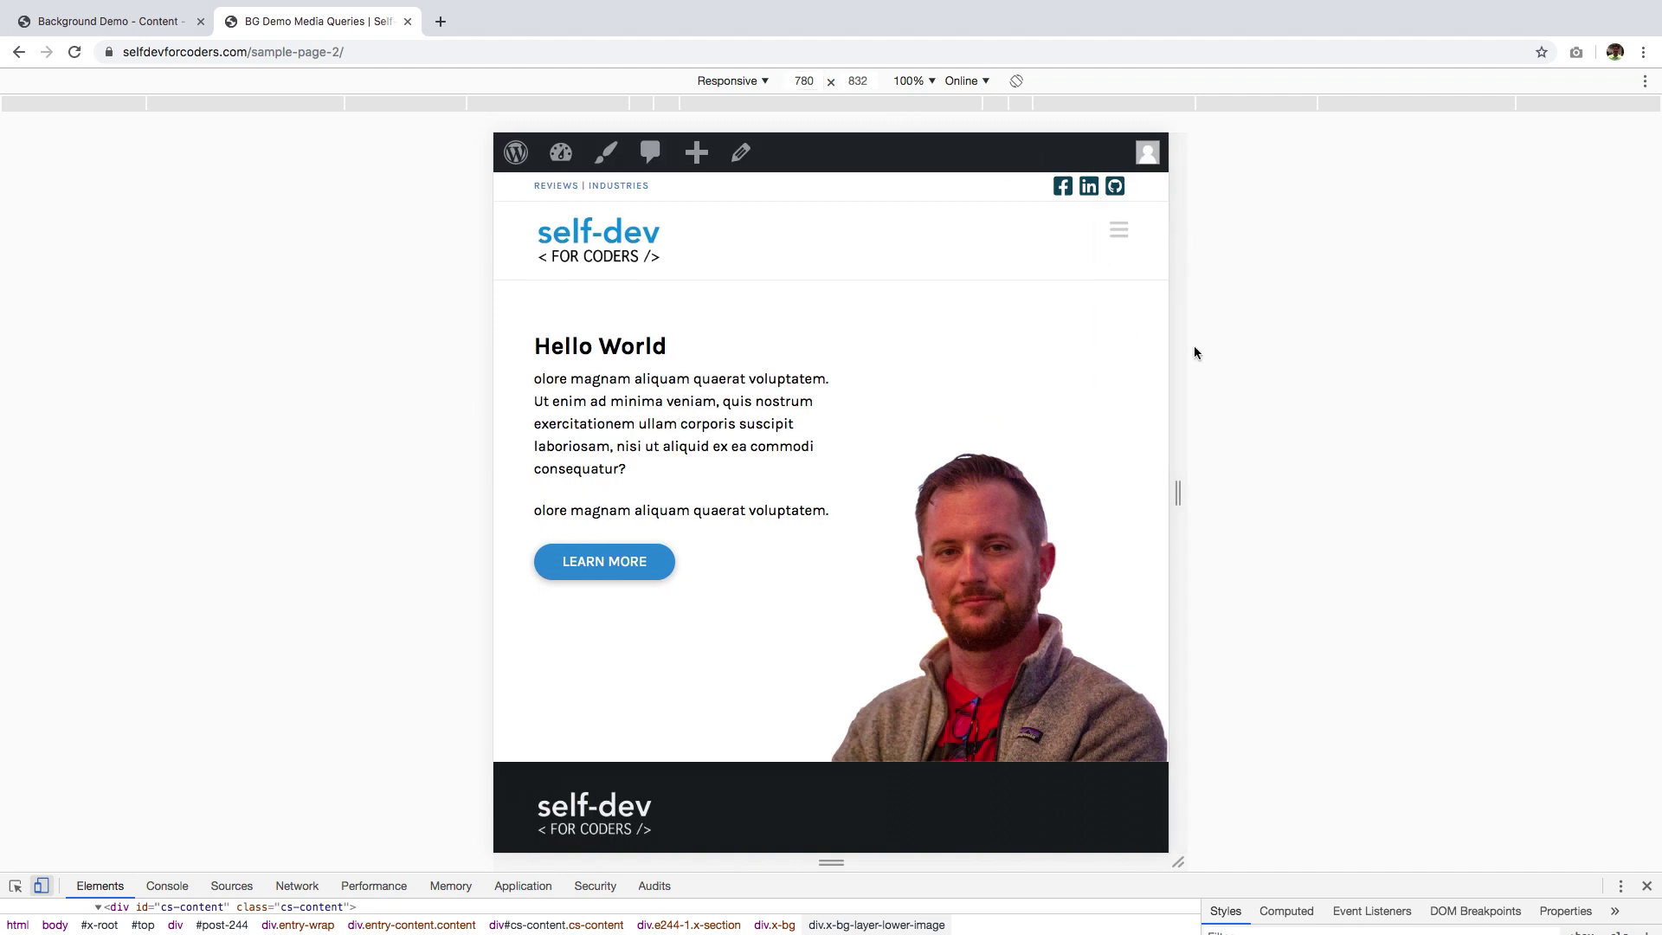
left_click_drag(1179, 350, 1177, 353)
Scroll through the narrow layout, then widen the viewport back to 1379 px
scroll(994, 530, "down", 1)
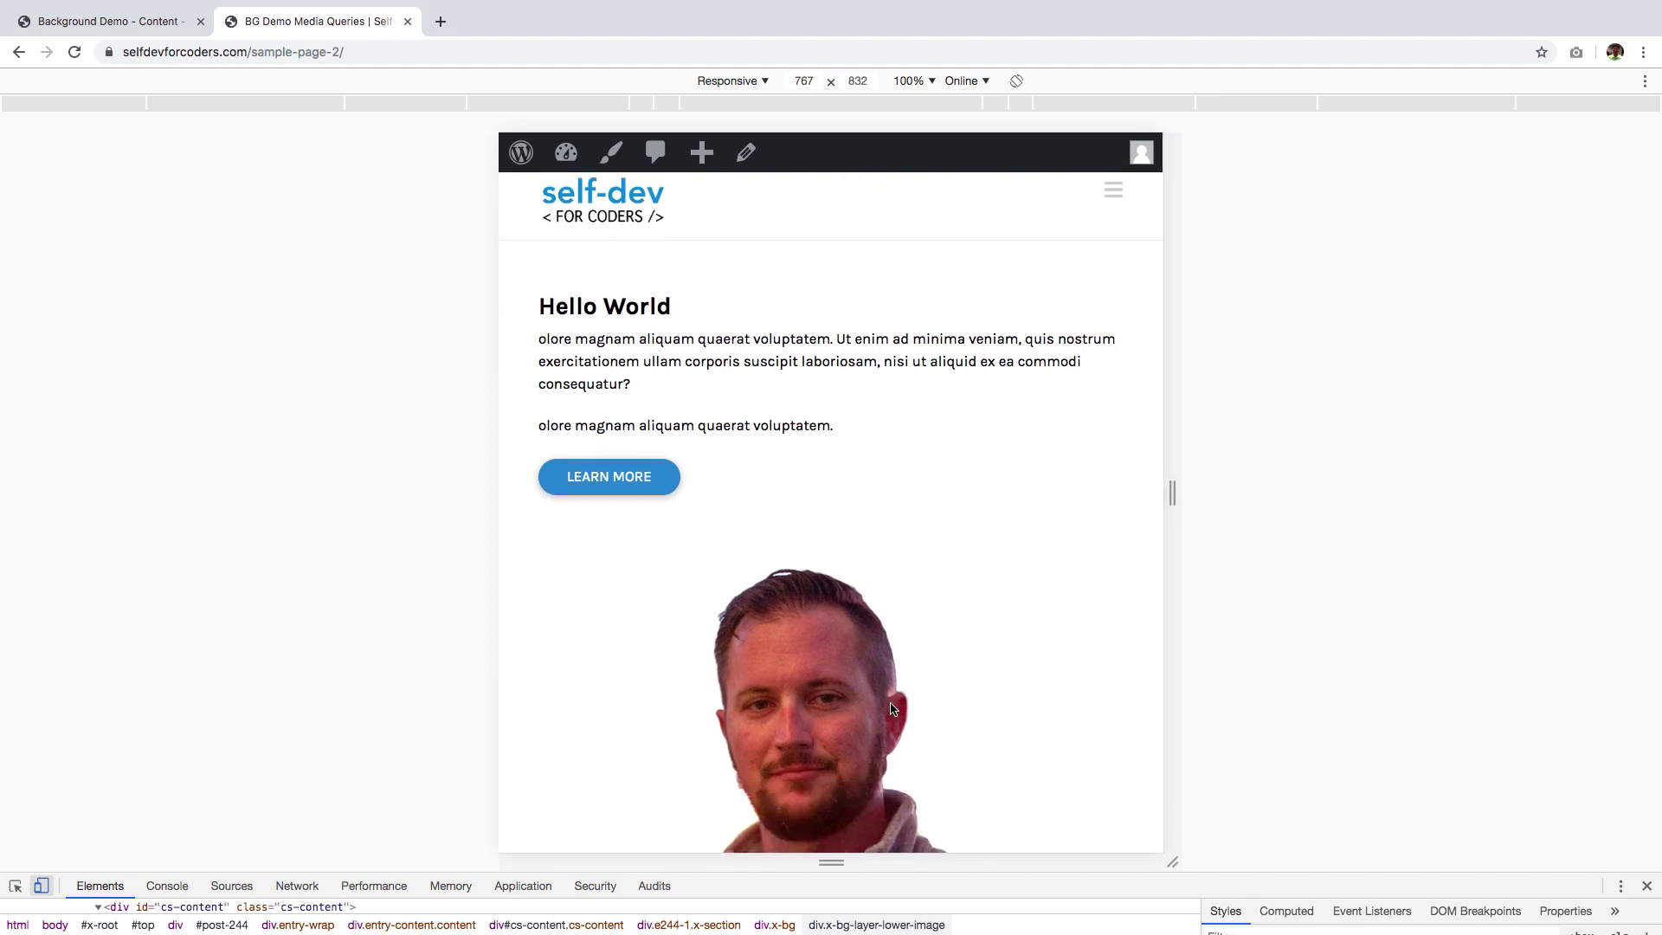
scroll(805, 482, "down", 3)
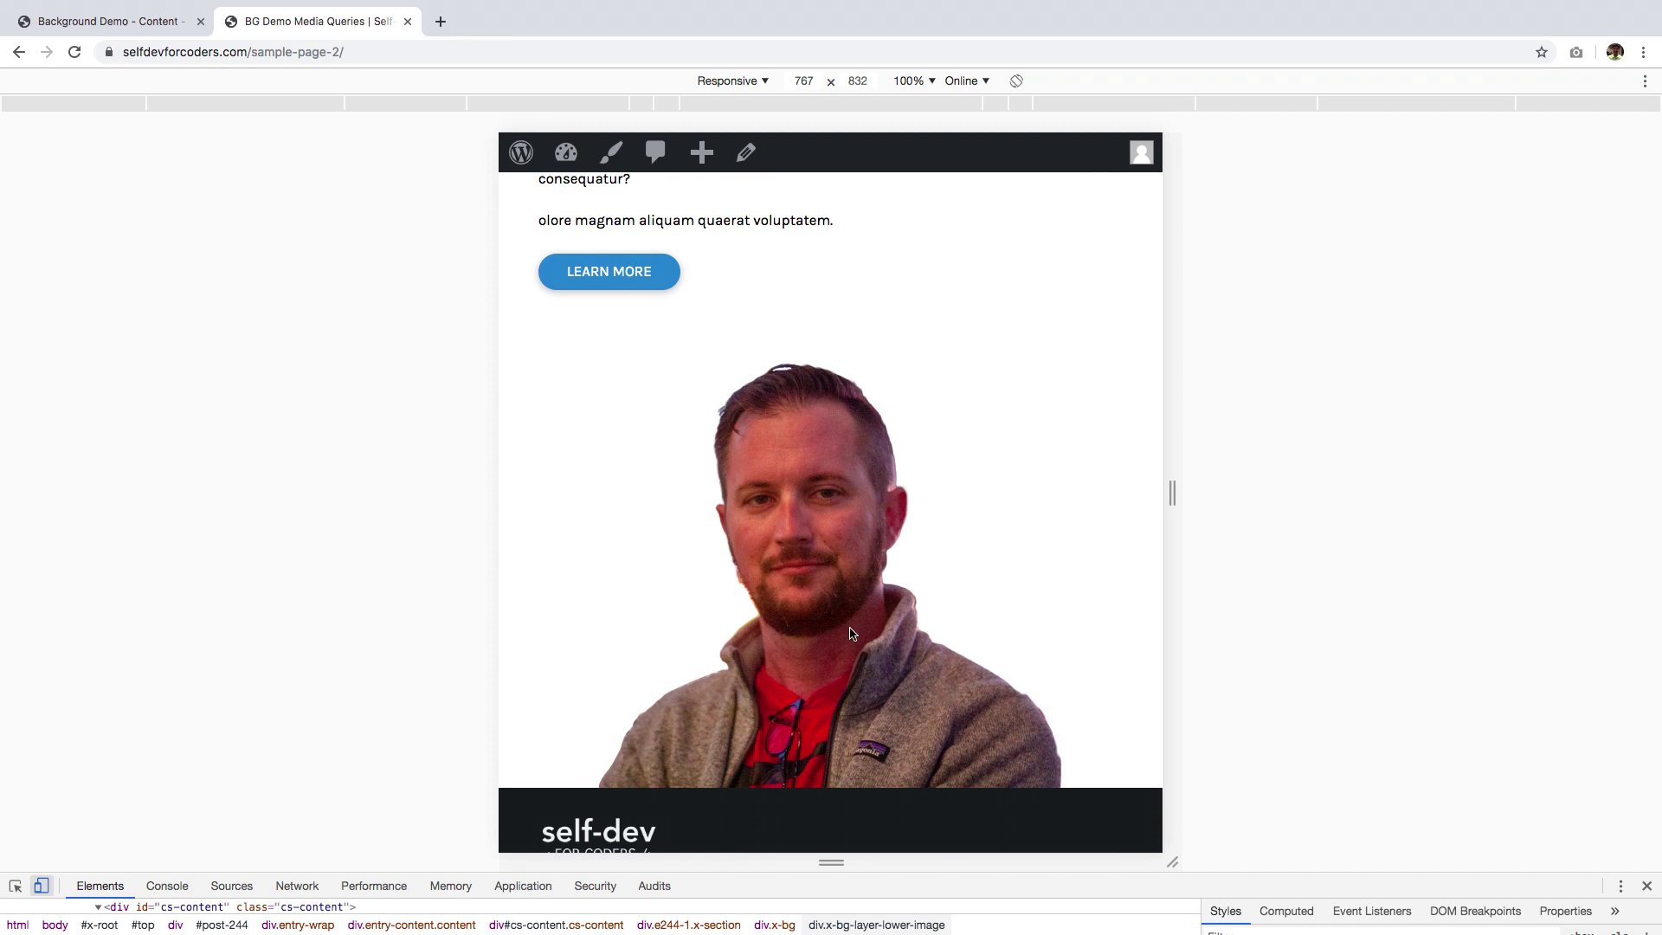
scroll(853, 634, "up", 4)
left_click_drag(1183, 508, 1437, 511)
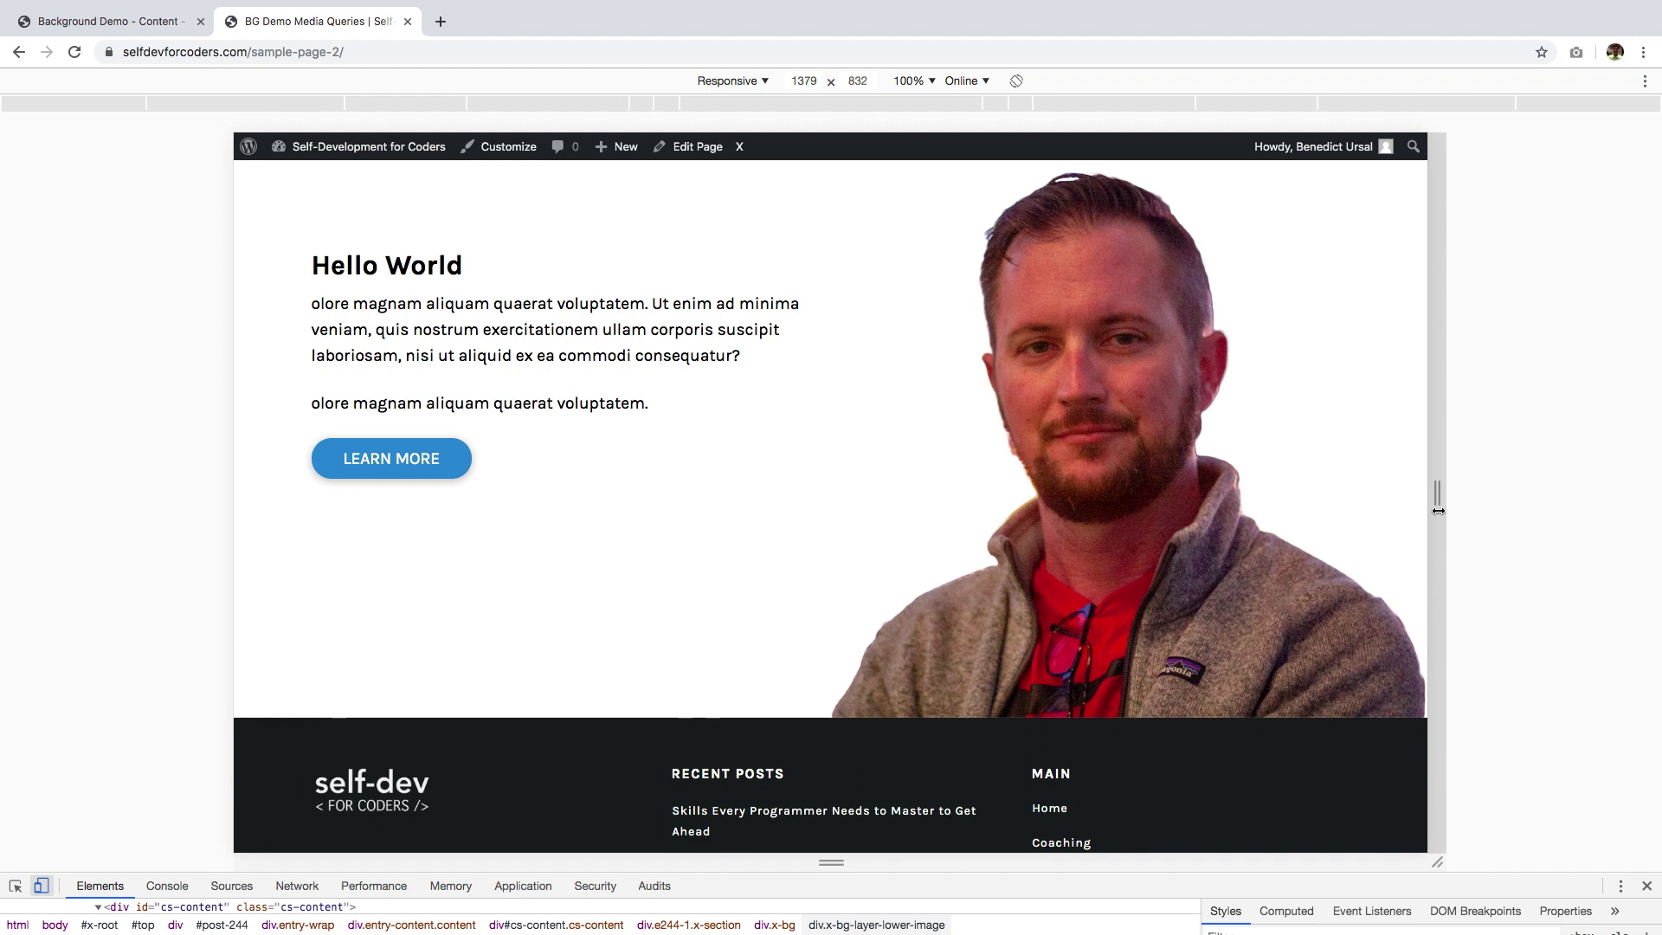
scroll(1206, 419, "up", 3)
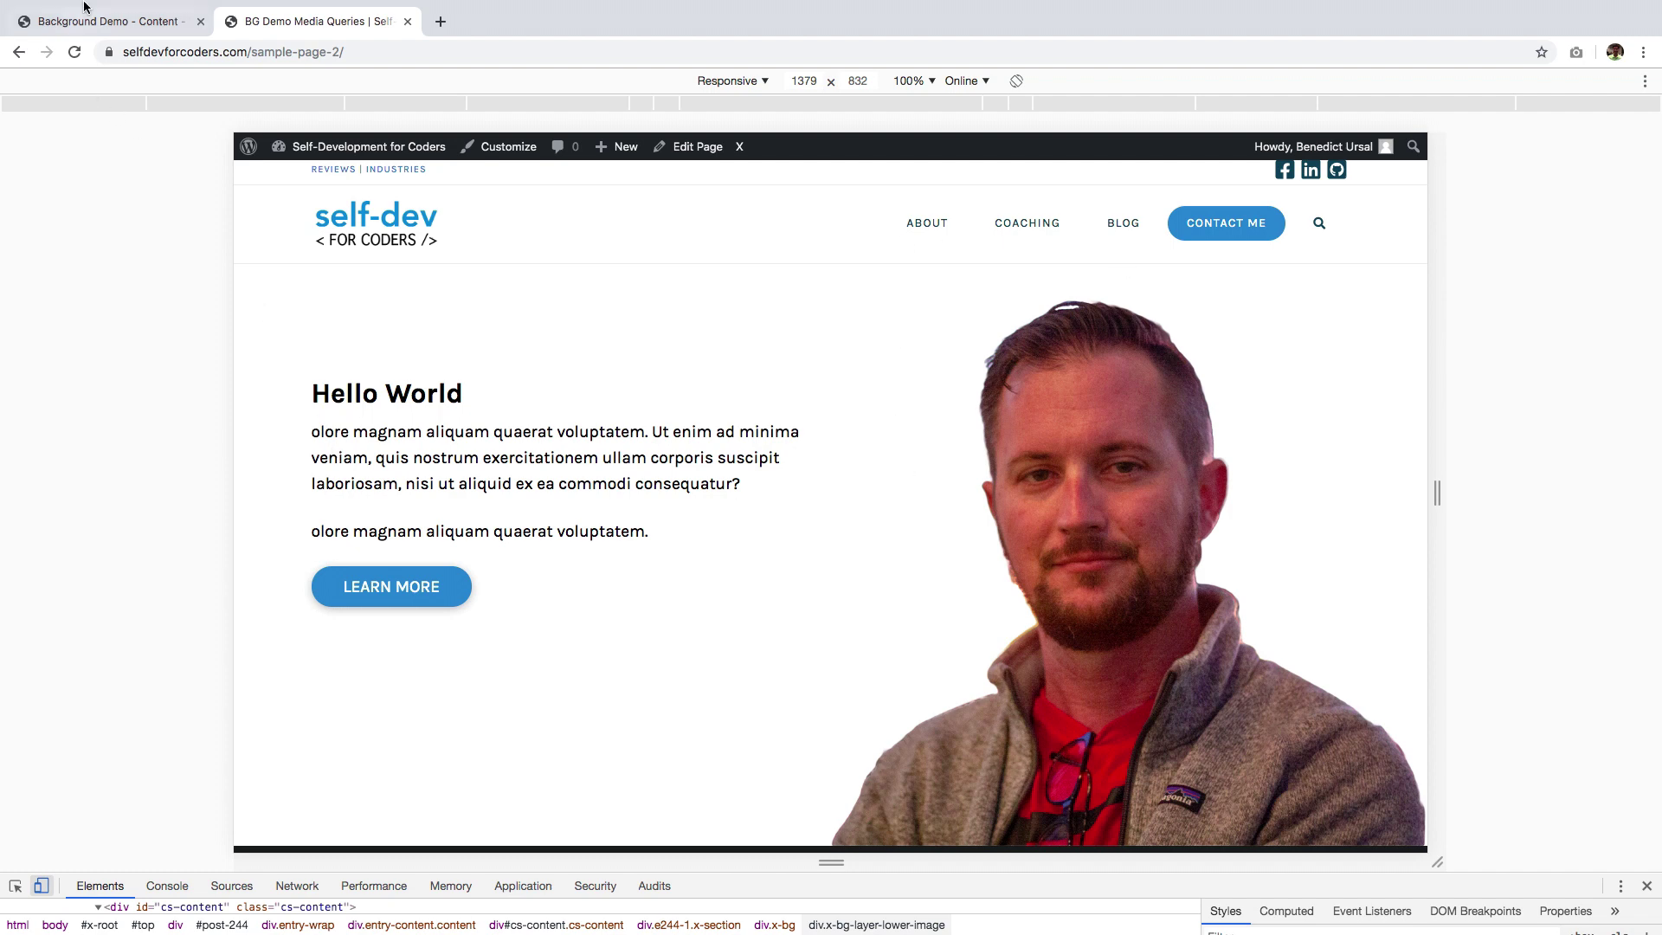
In the builder, review Section 1's 8 em top and 20% bottom padding, then select Column 1
mouse_move(85, 7)
left_click(100, 57)
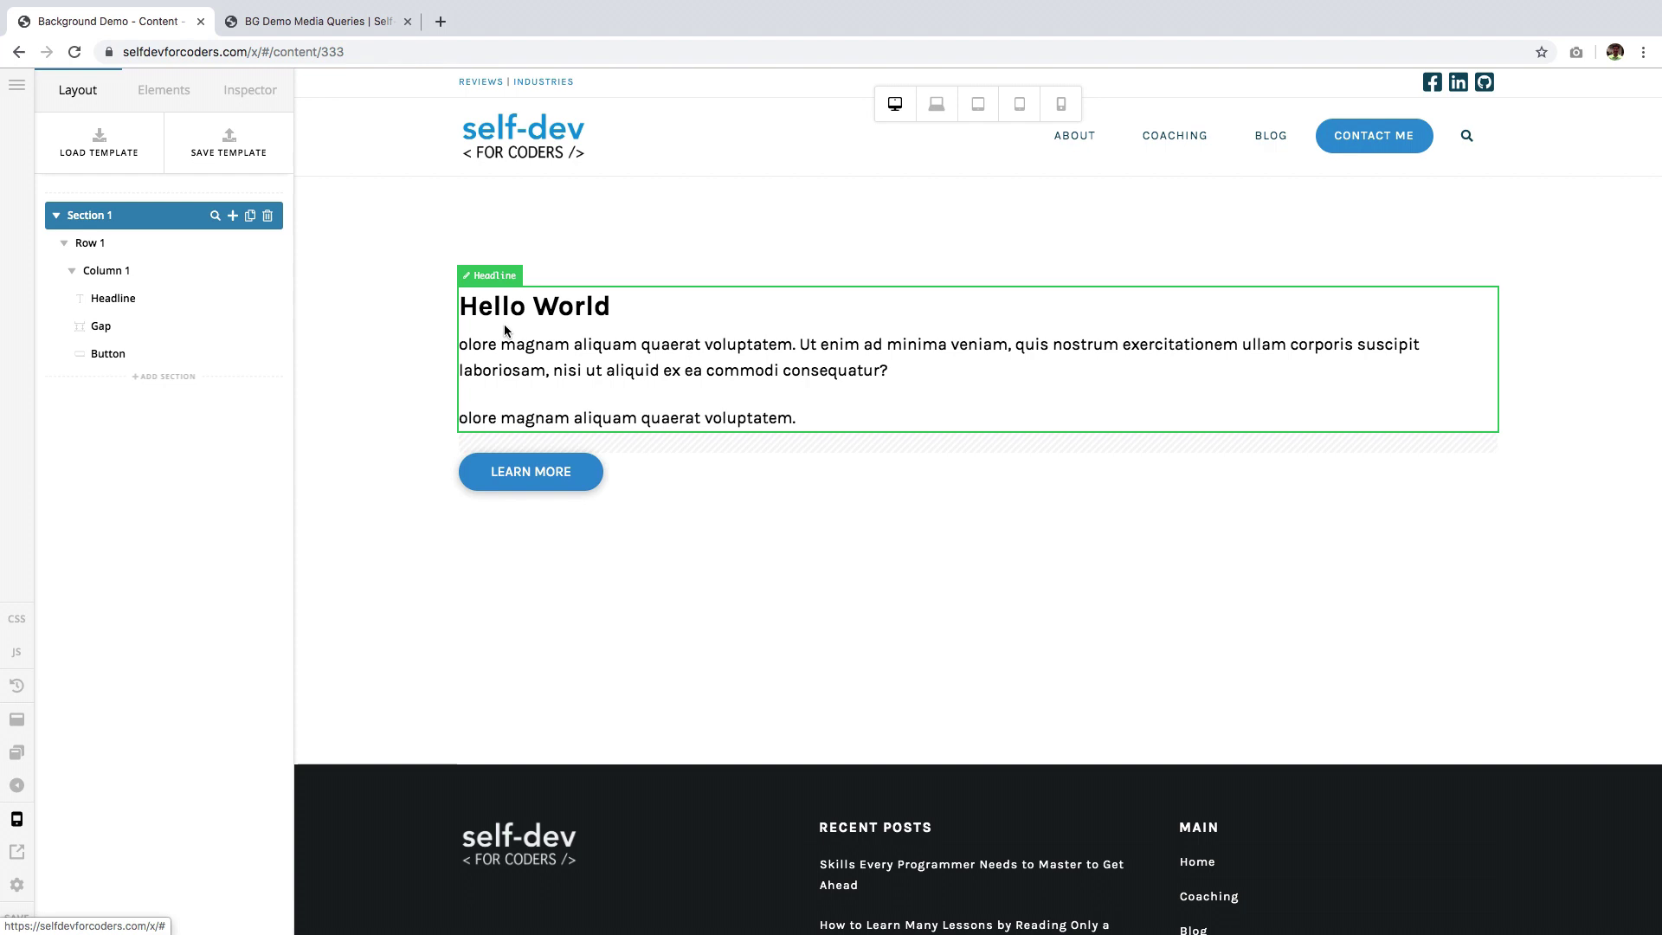
left_click(415, 248)
scroll(222, 756, "down", 3)
scroll(221, 756, "down", 5)
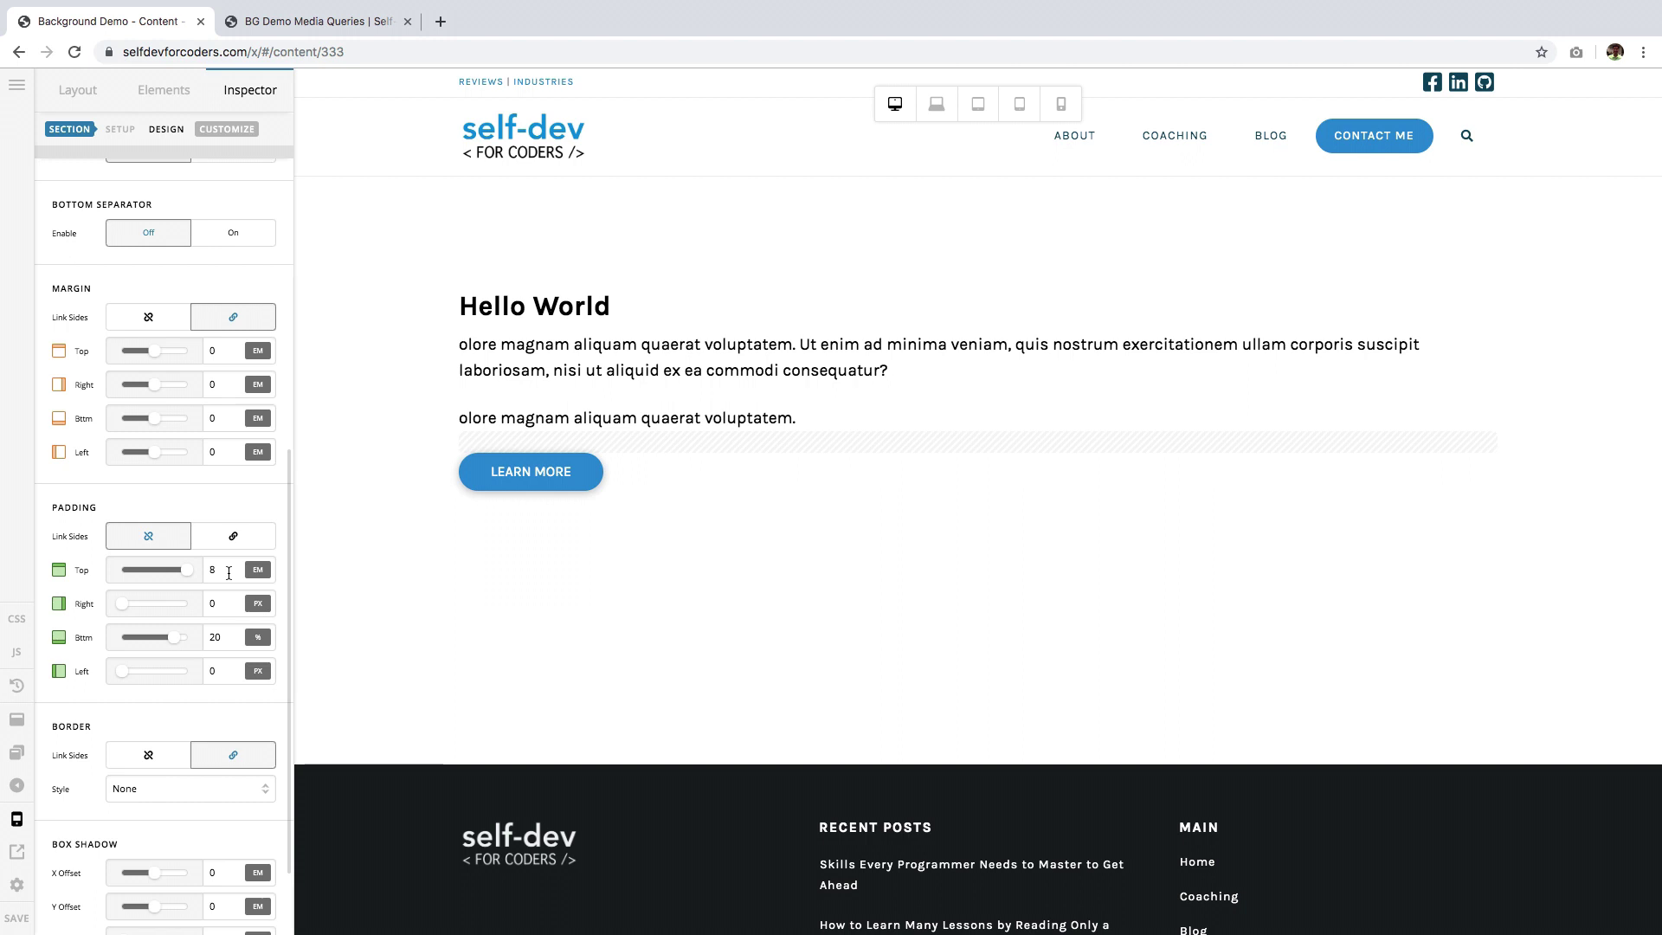
double_click(228, 573)
double_click(226, 636)
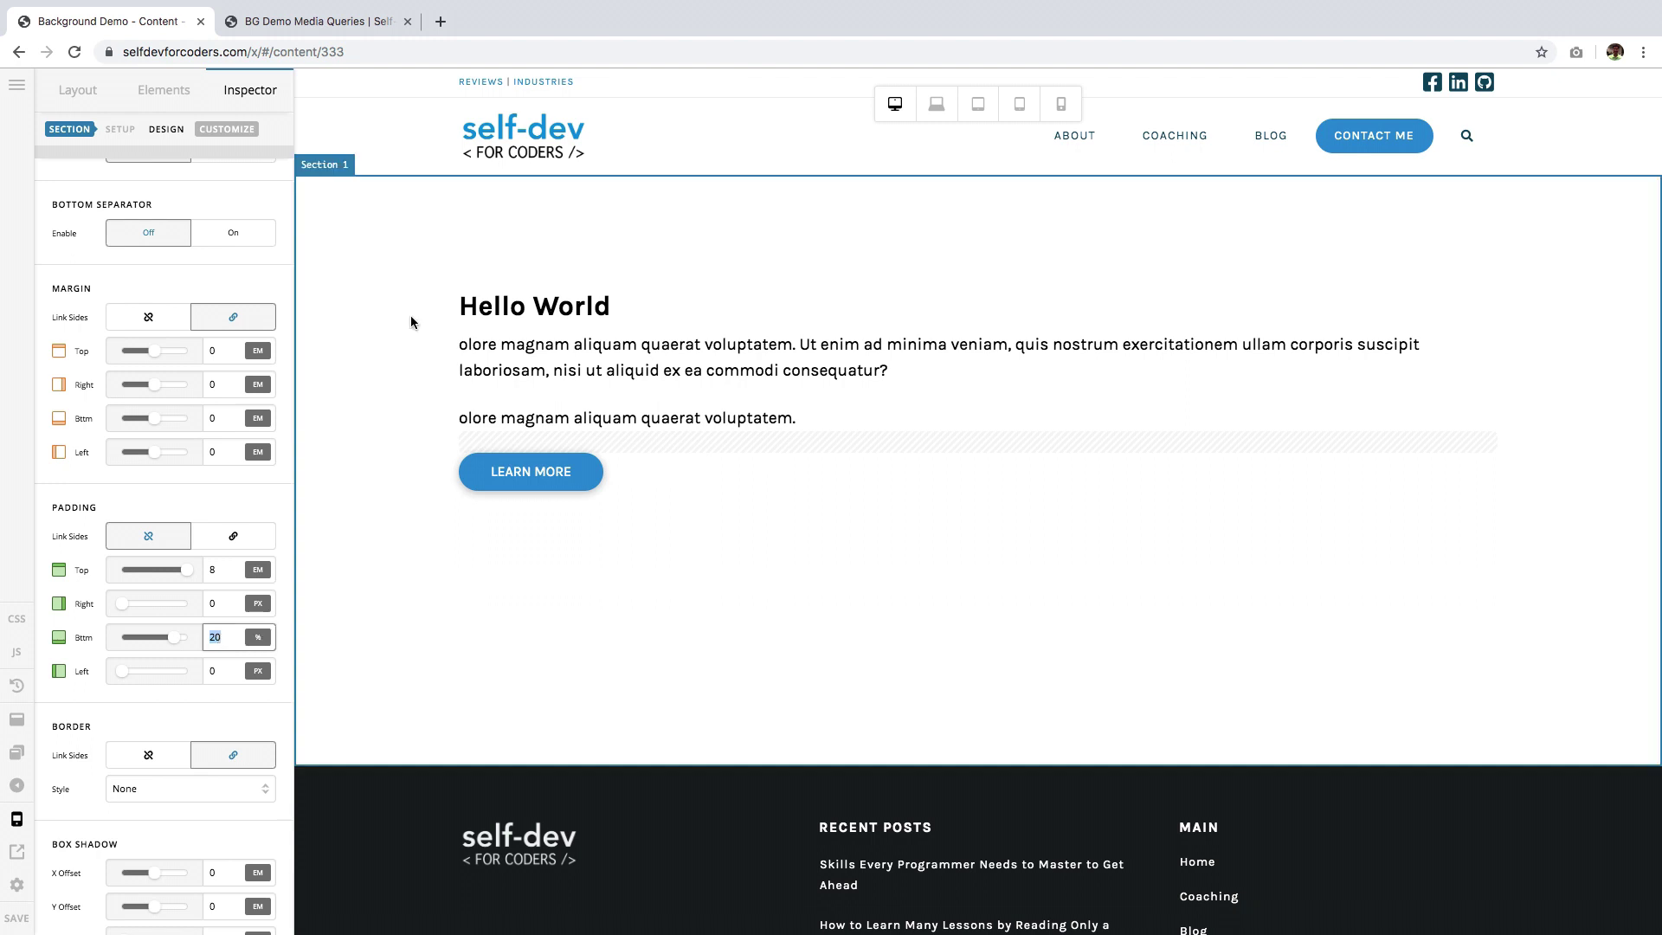
left_click(704, 327)
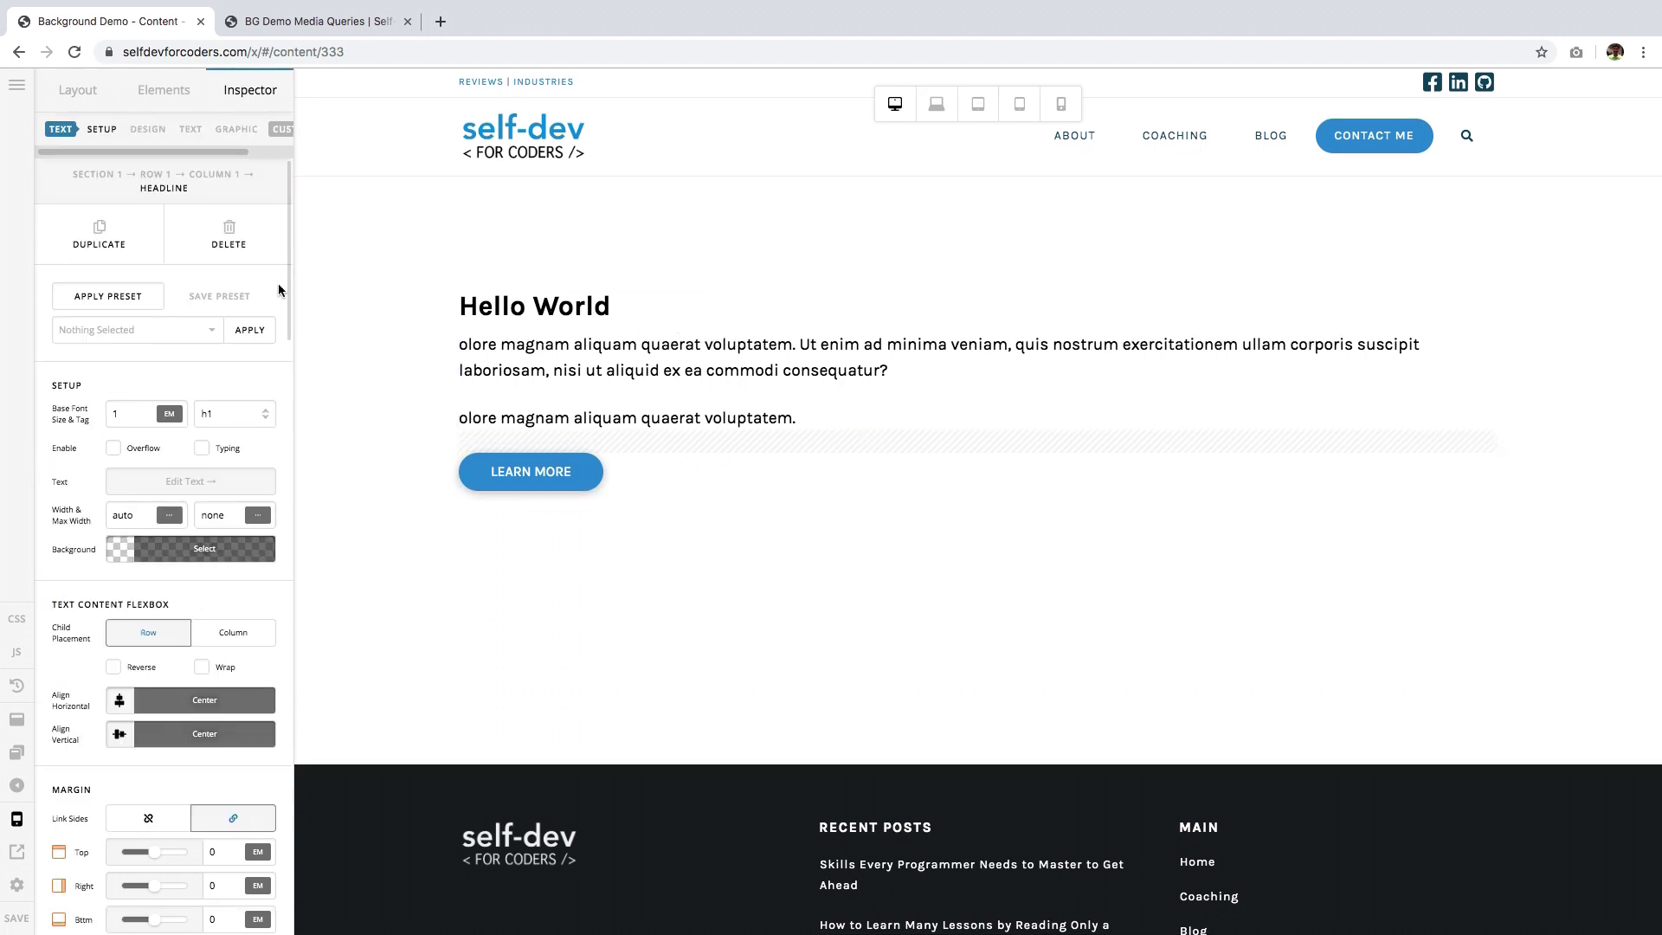
left_click(210, 176)
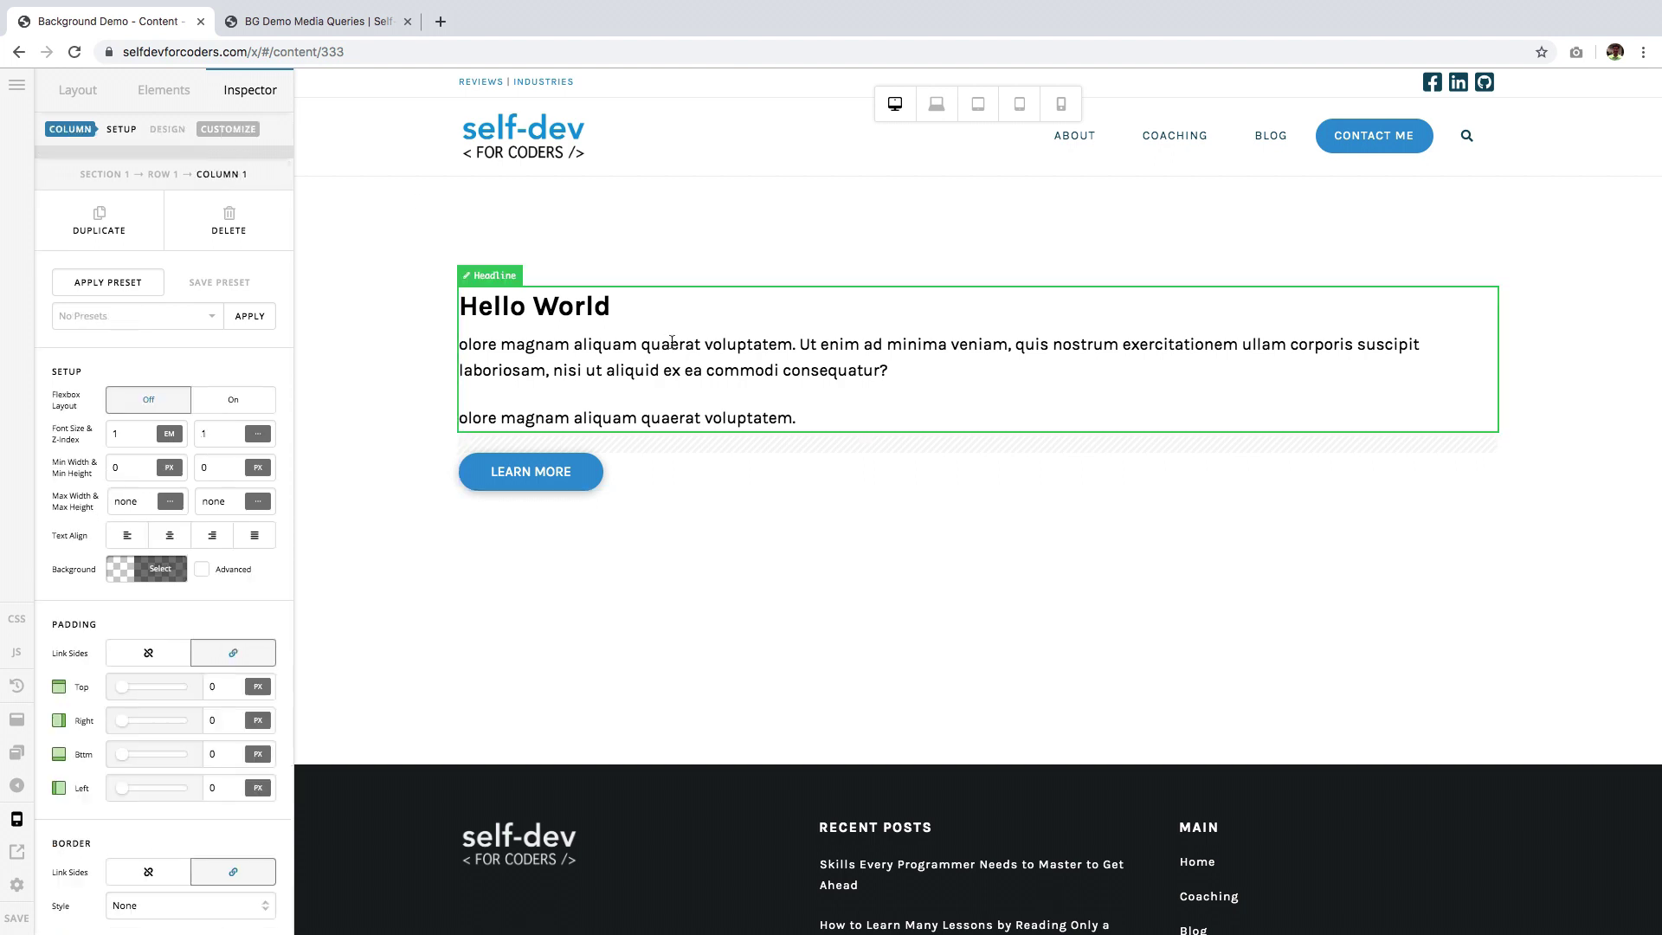
Enable advanced backgrounds on Section 1 and insert the headshot as the lower-layer image
left_click(726, 211)
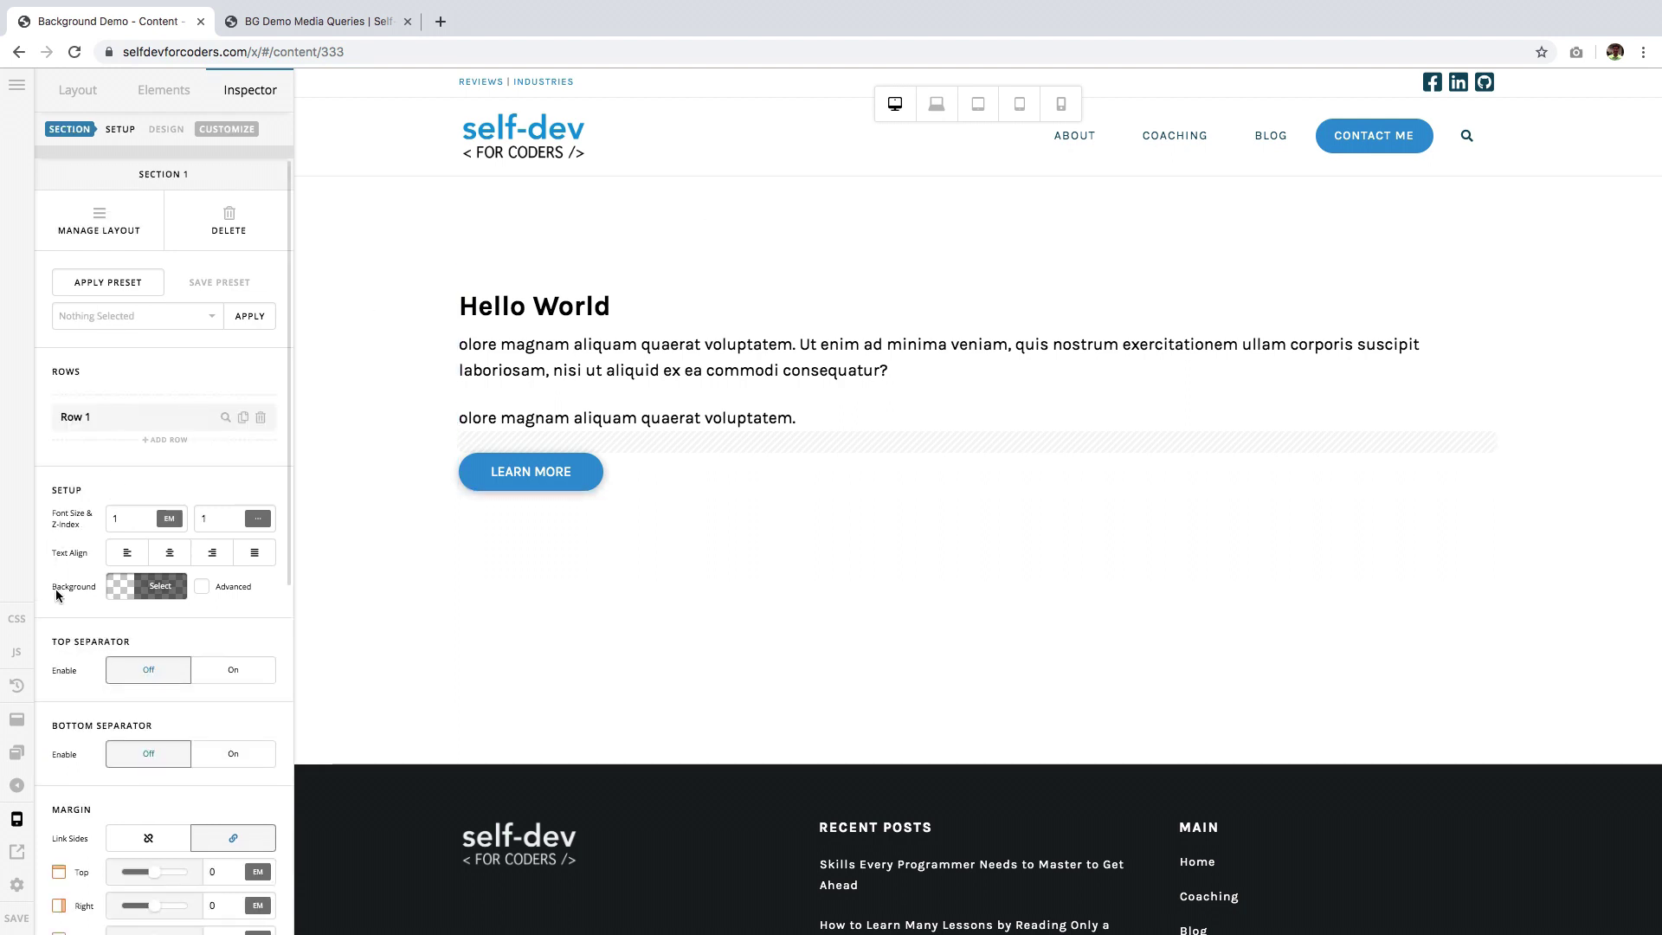
left_click(201, 588)
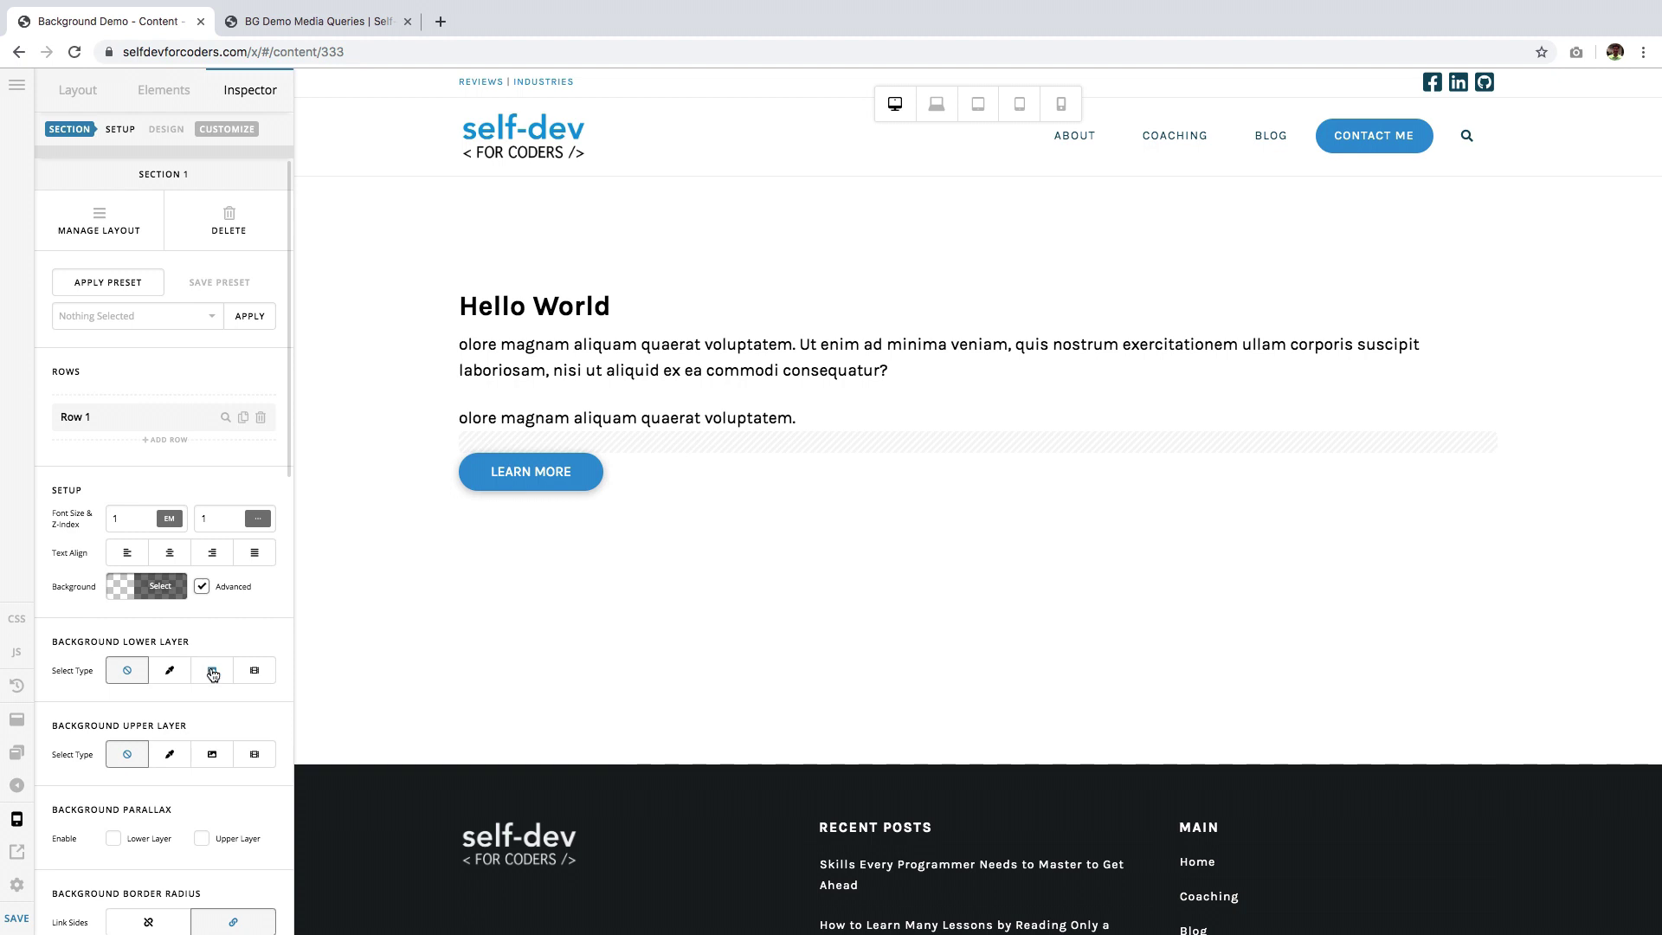
scroll(212, 675, "down", 2)
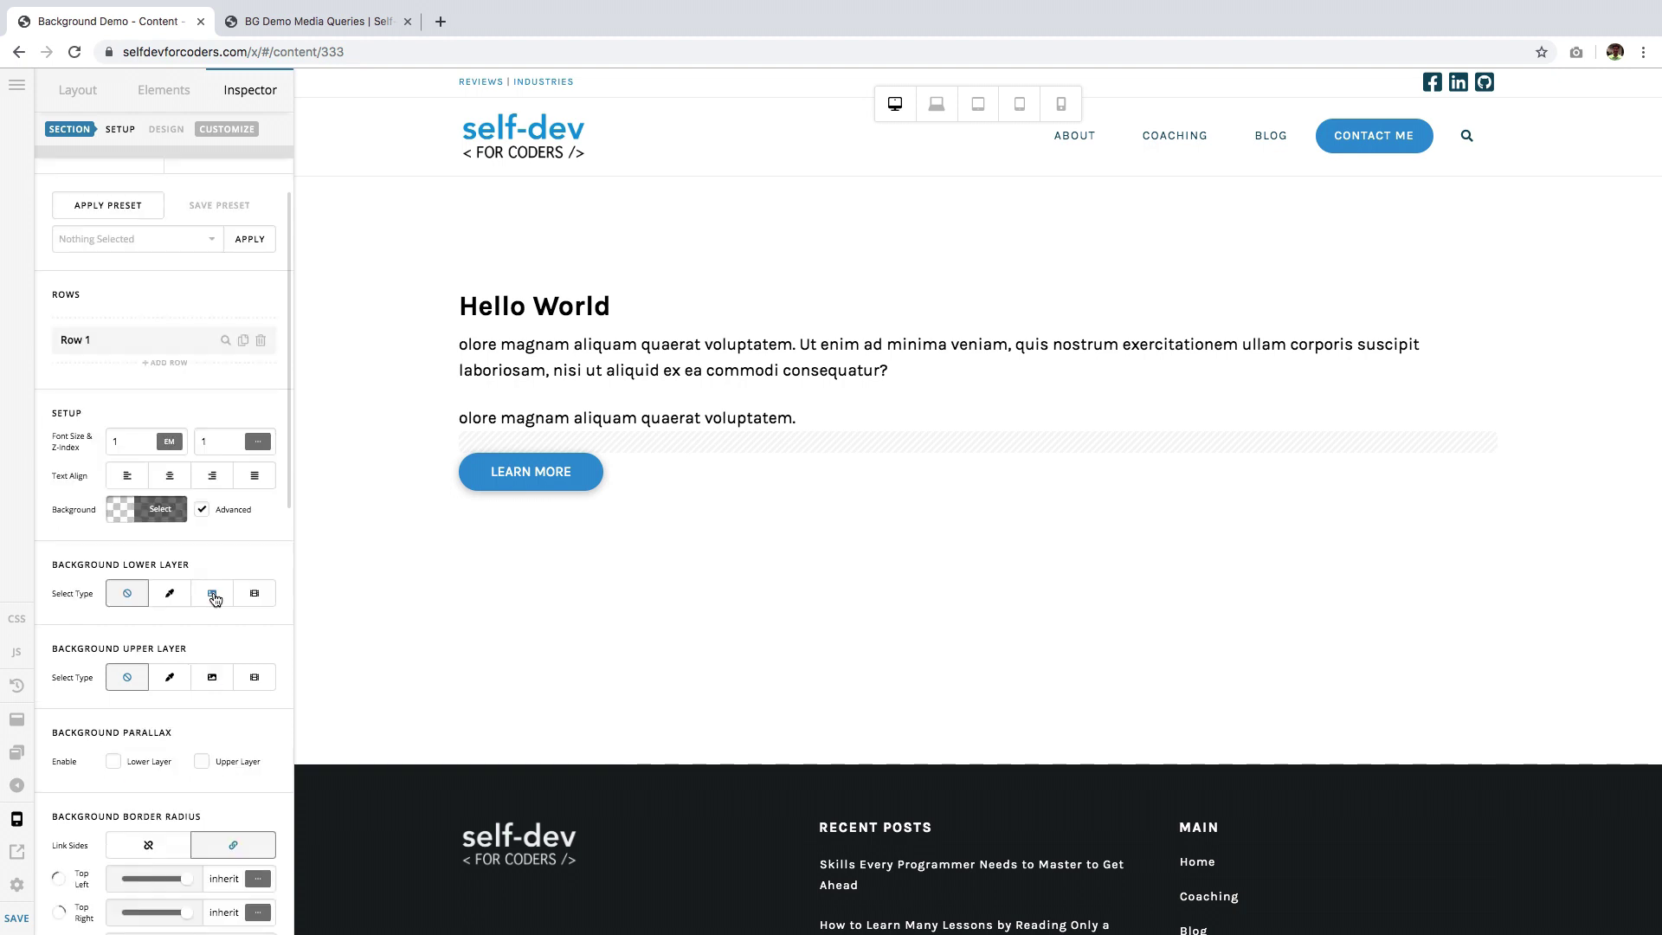
left_click(213, 595)
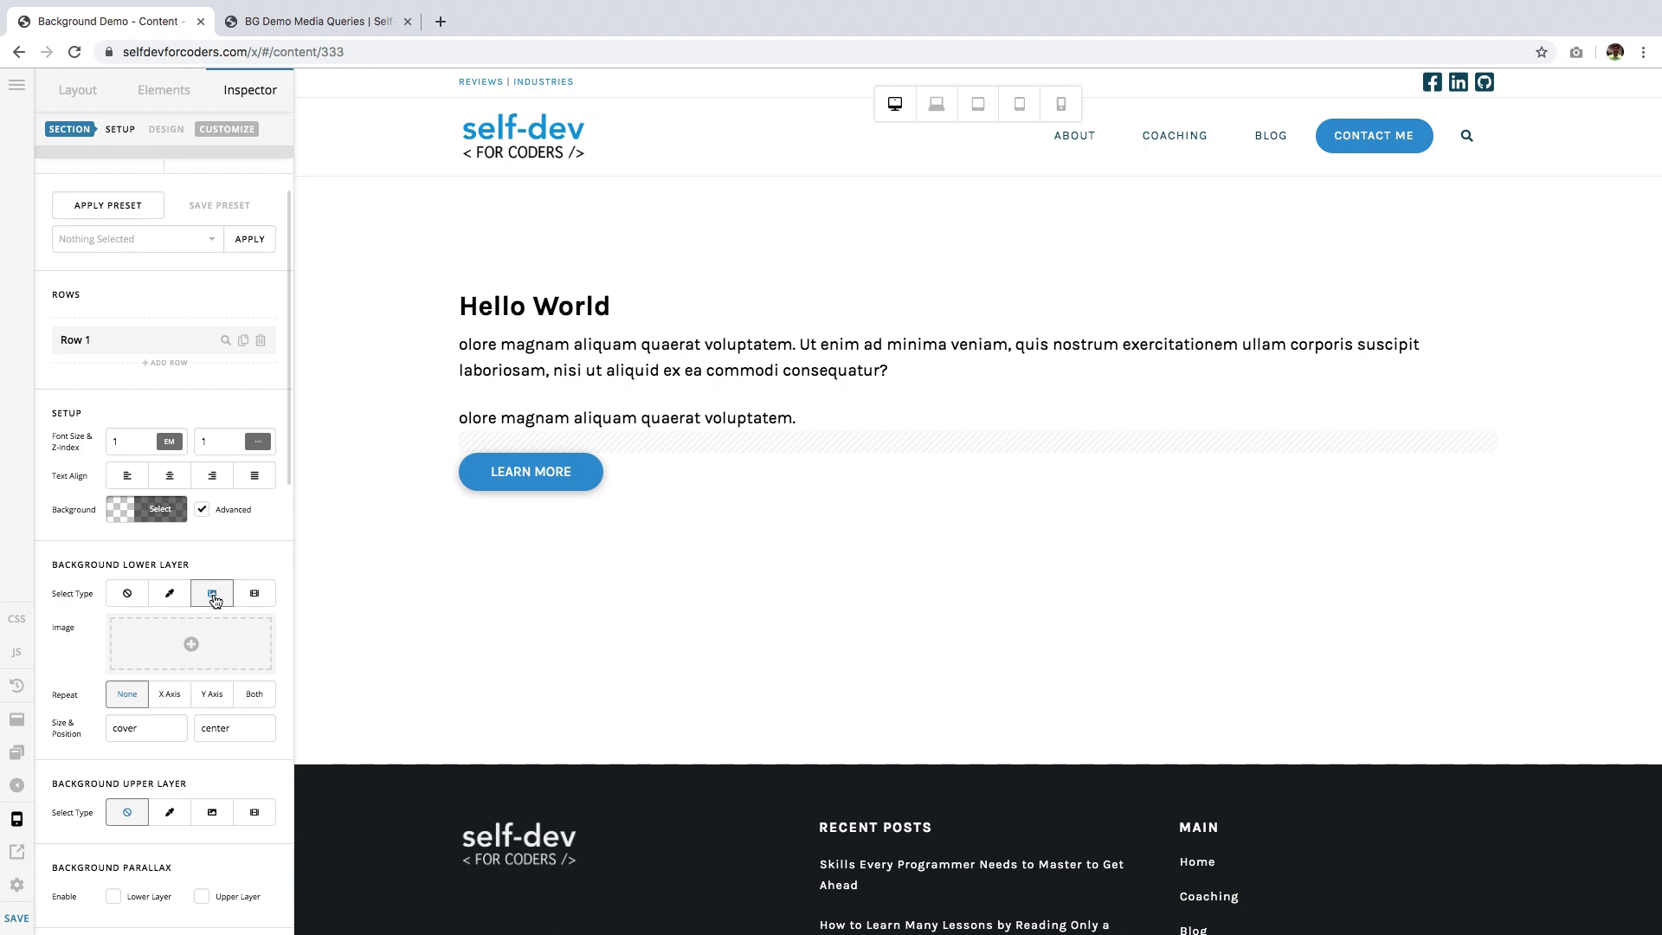
left_click(192, 645)
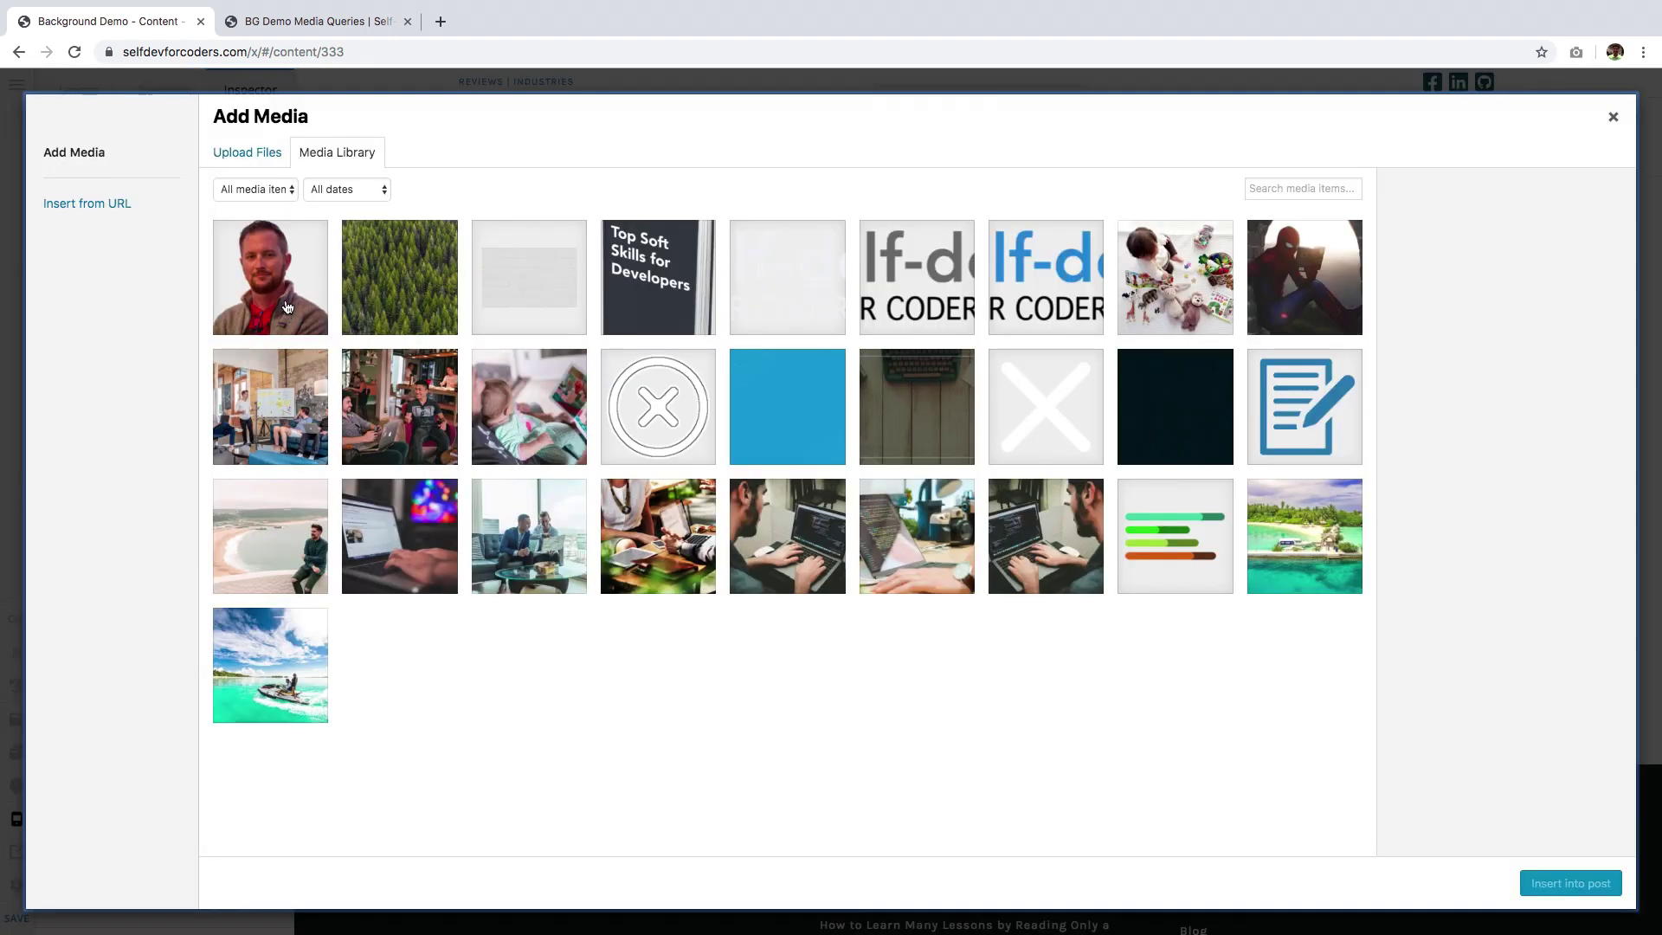
left_click(270, 277)
left_click(1583, 884)
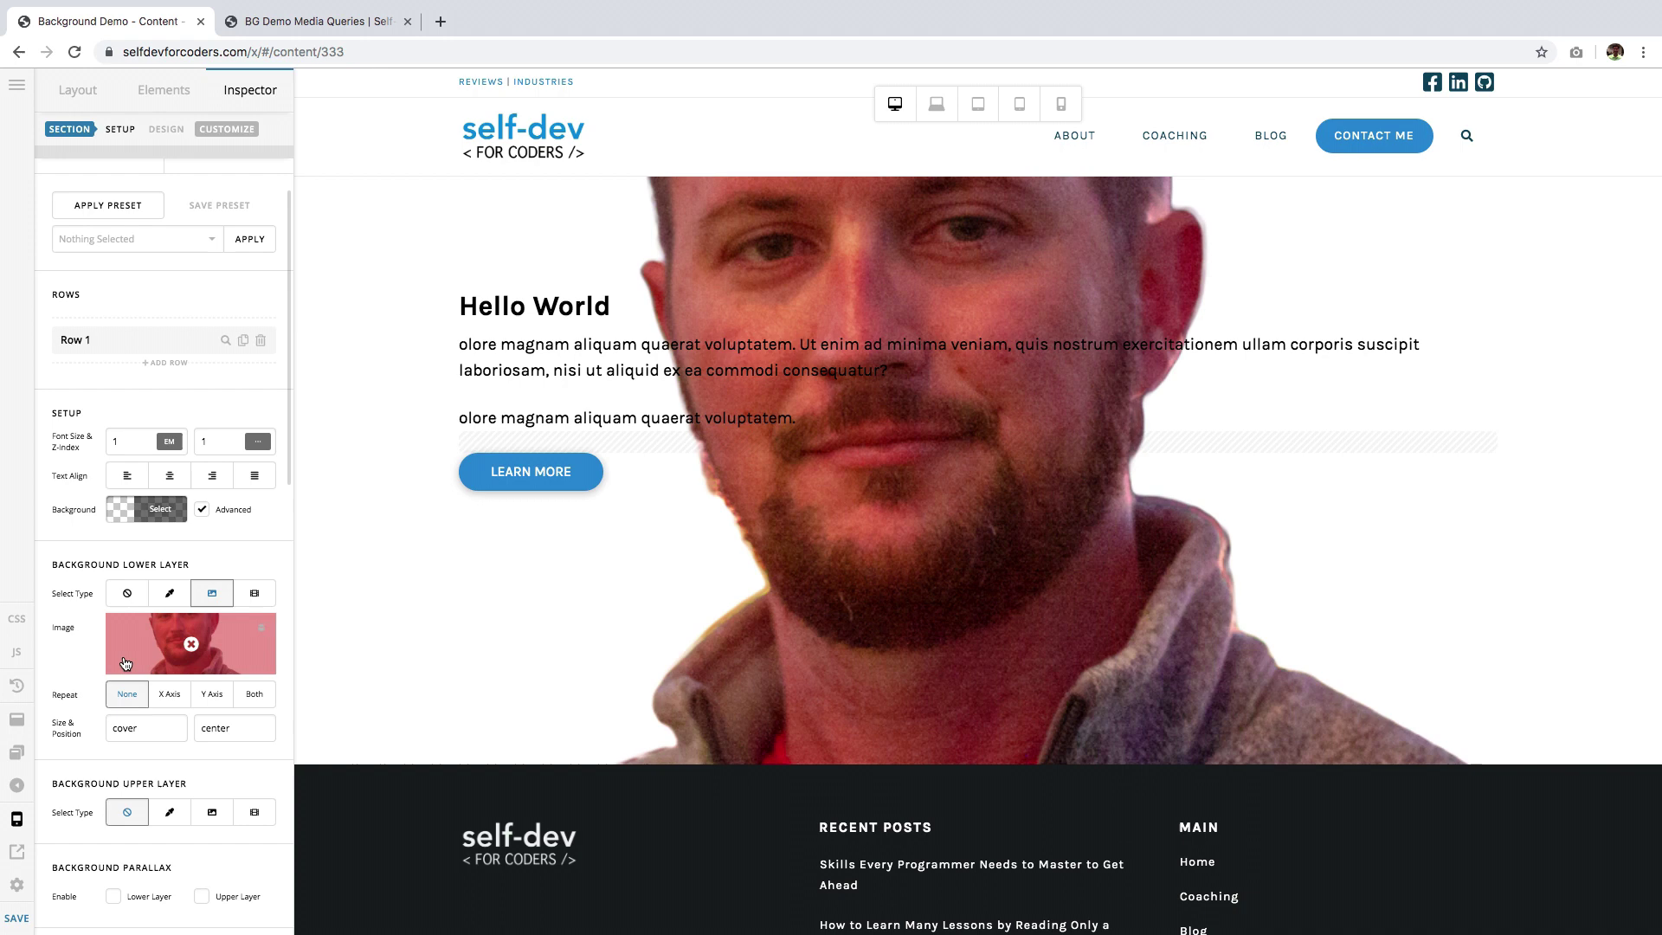
Change the lower-layer background size from cover to 50% and its position to right center
double_click(151, 730)
type("50%")
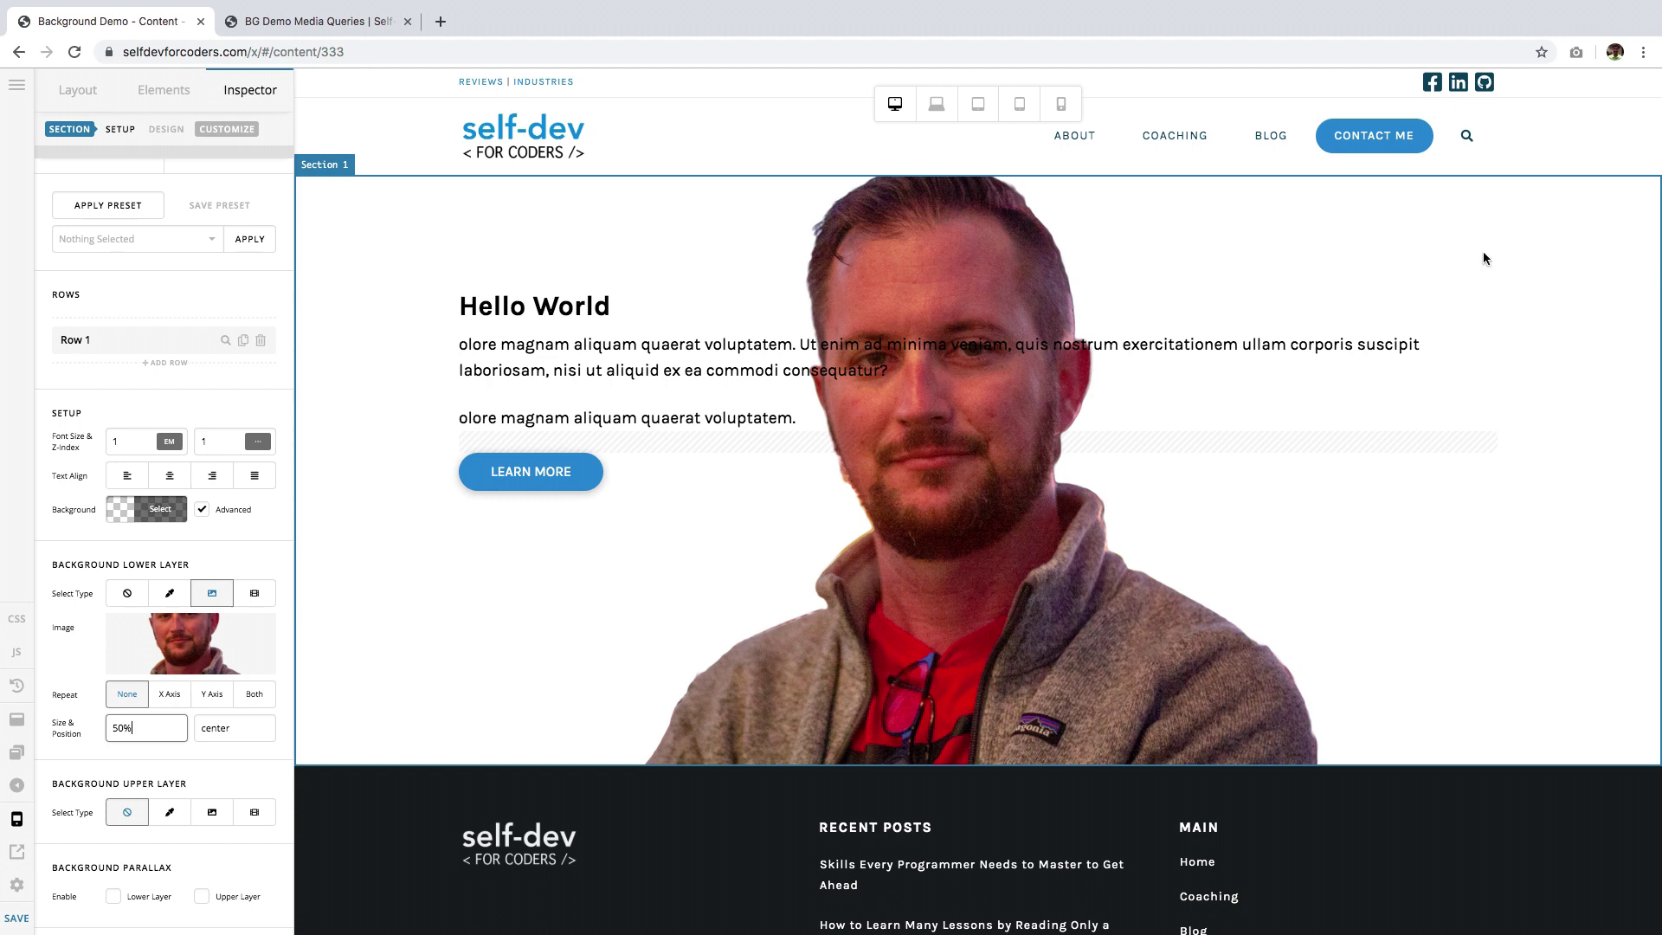
left_click(200, 730)
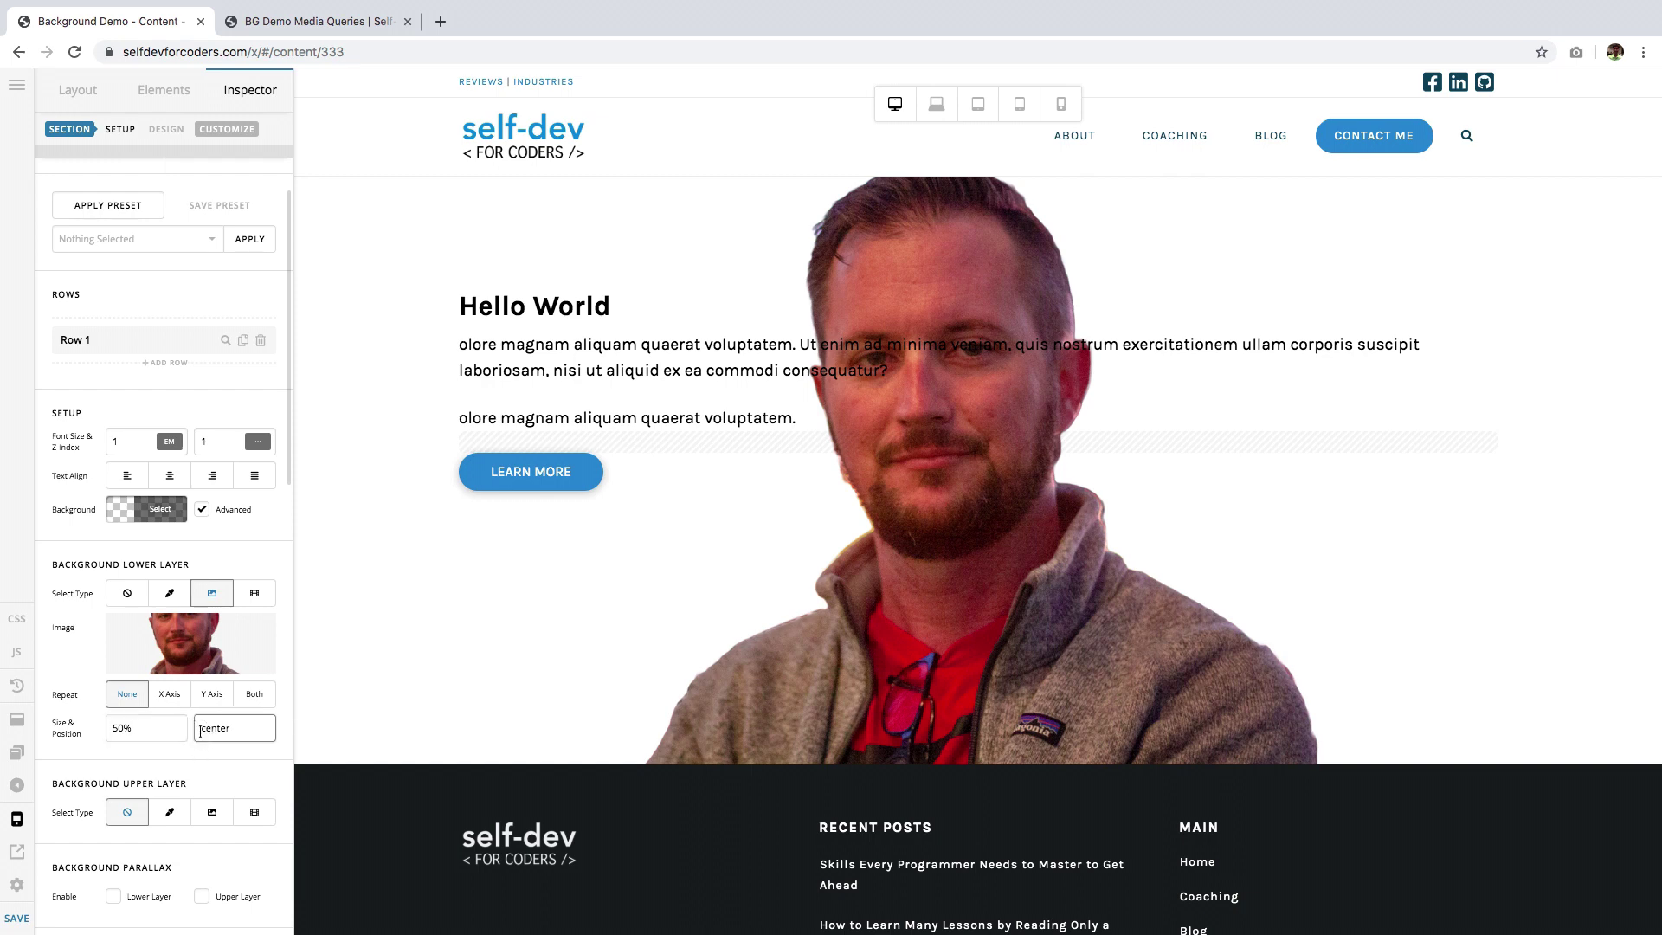
type("right")
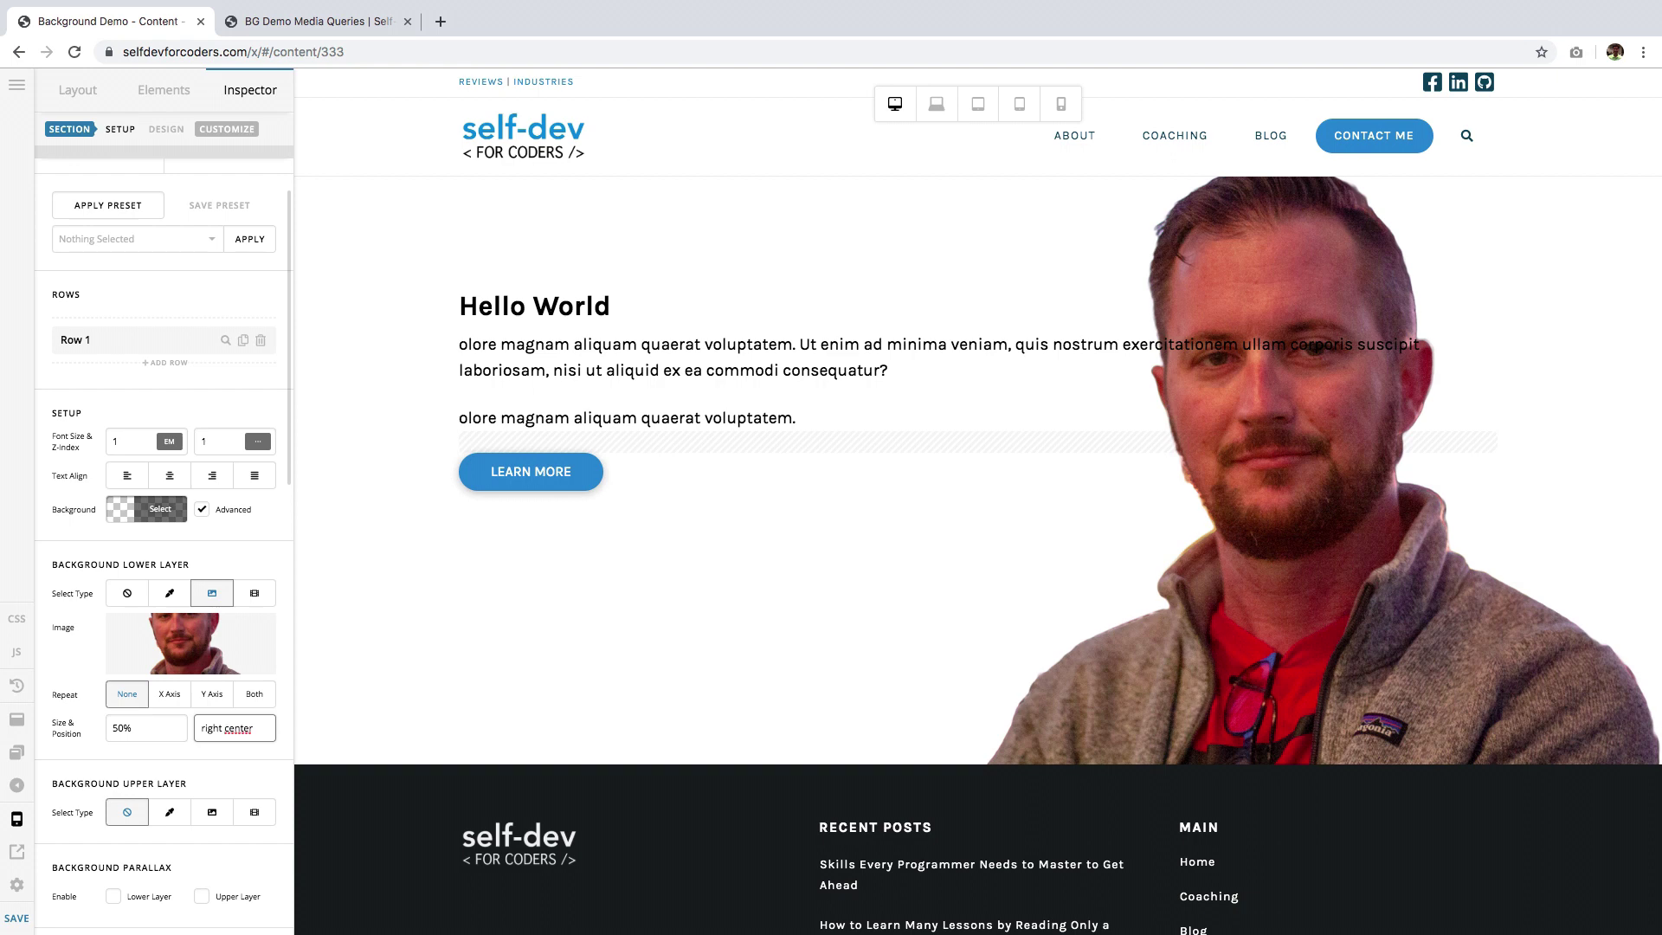
double_click(210, 731)
left_click(218, 722)
double_click(240, 729)
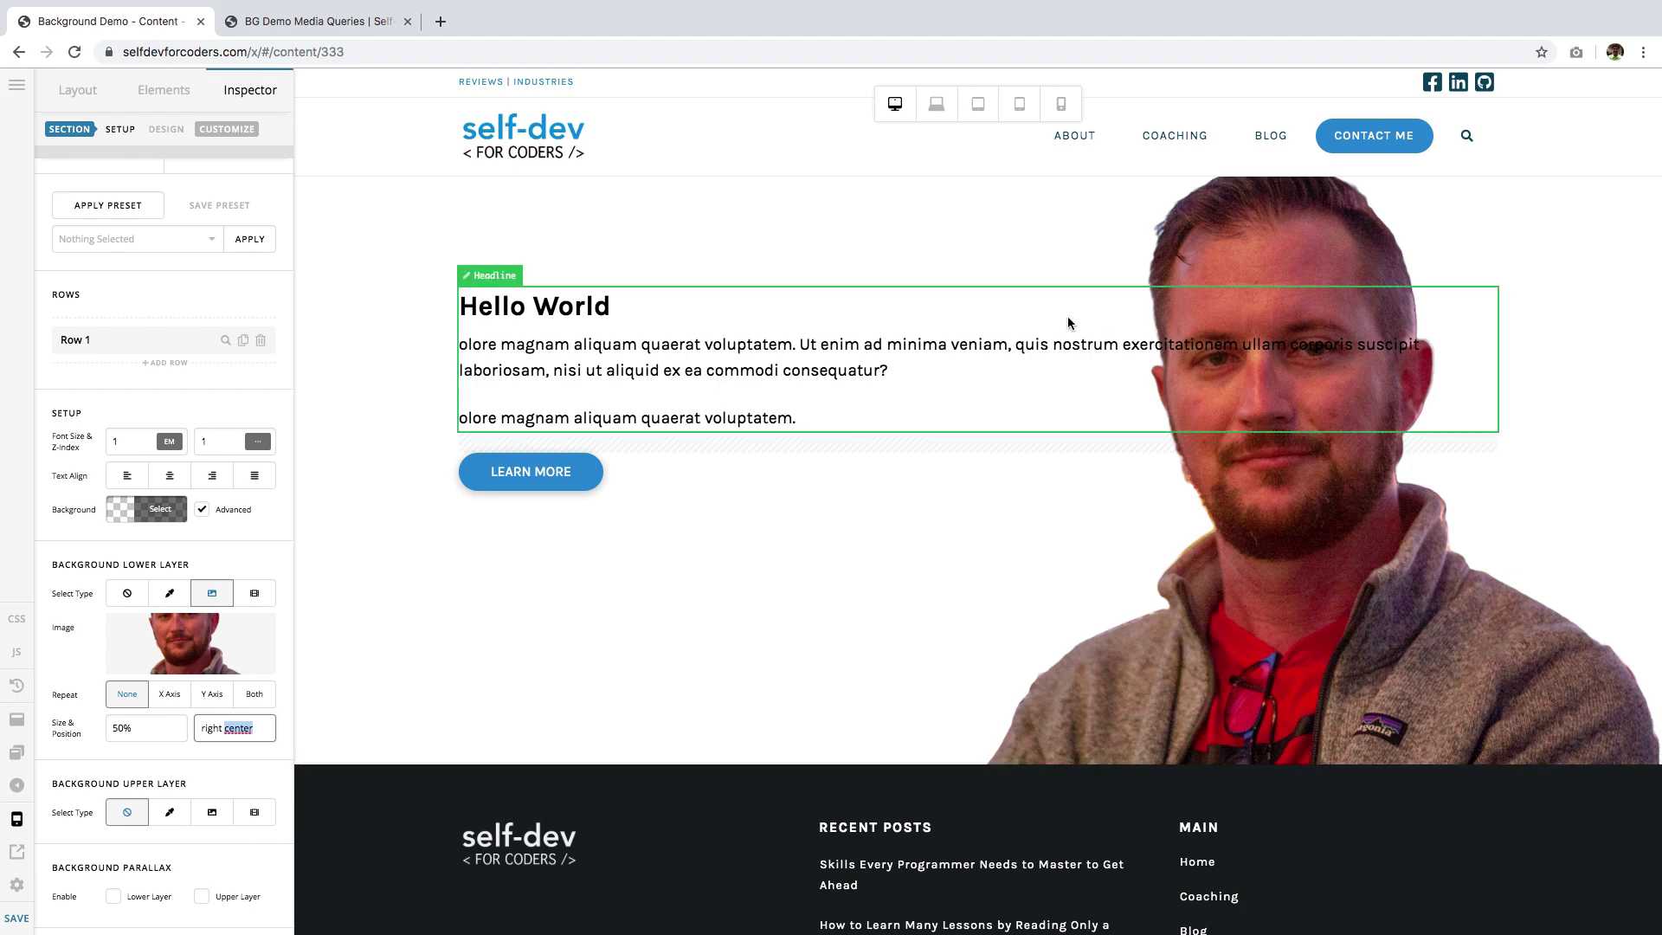
Set Column 1's max width to 50% and save the page
left_click(672, 301)
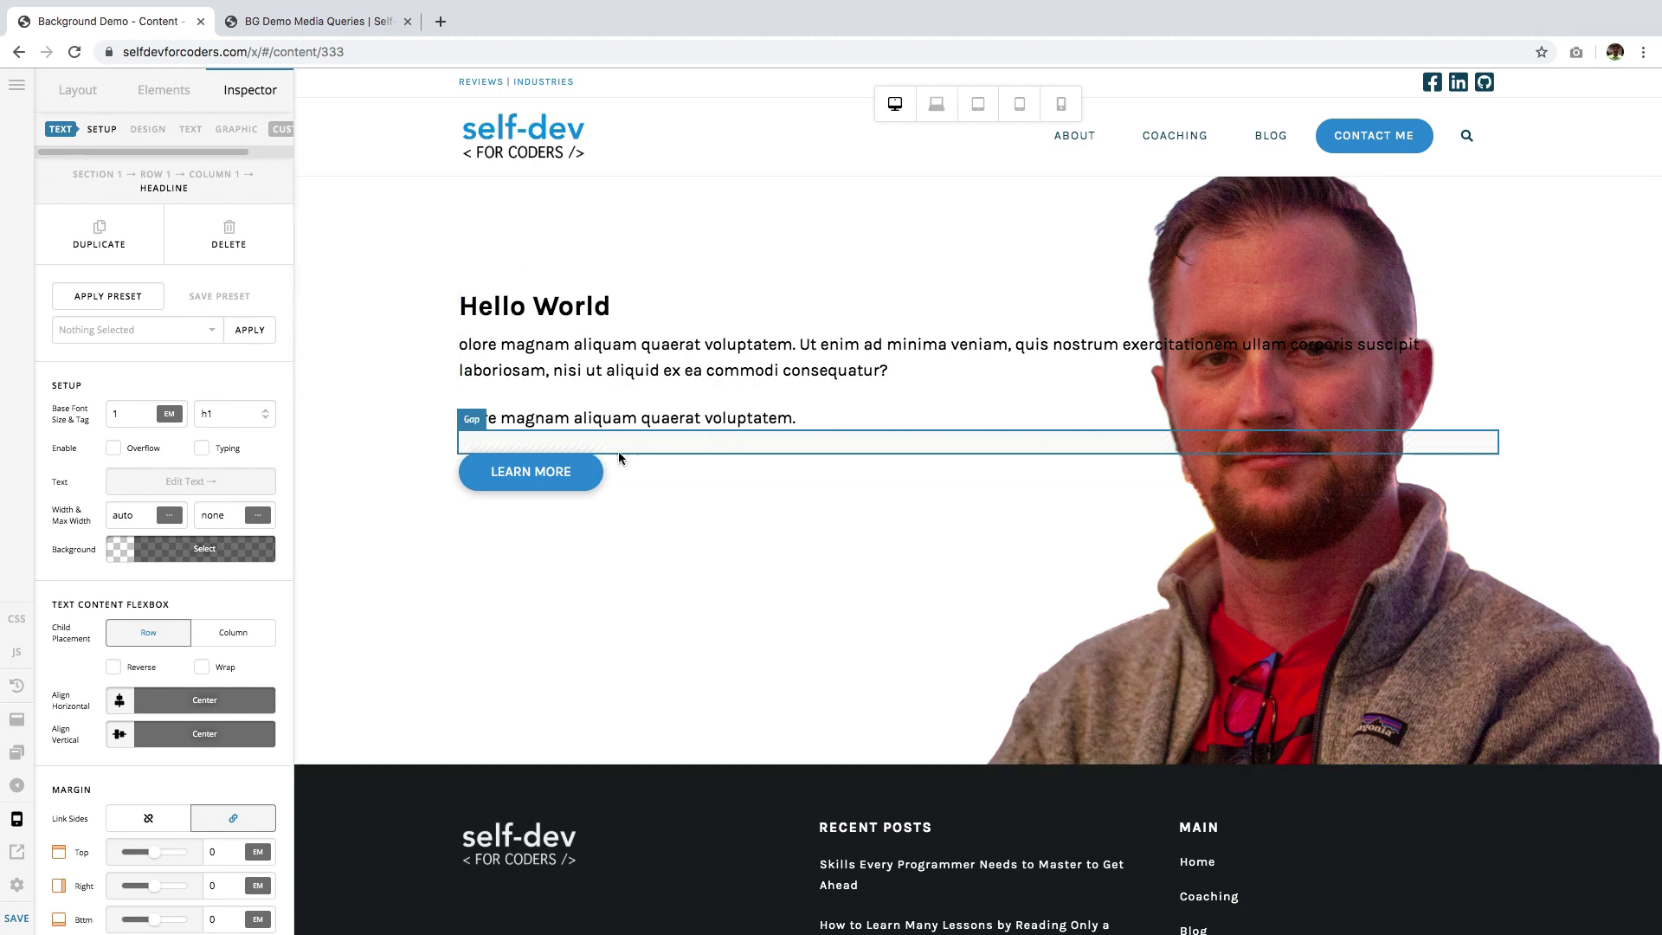
left_click(215, 174)
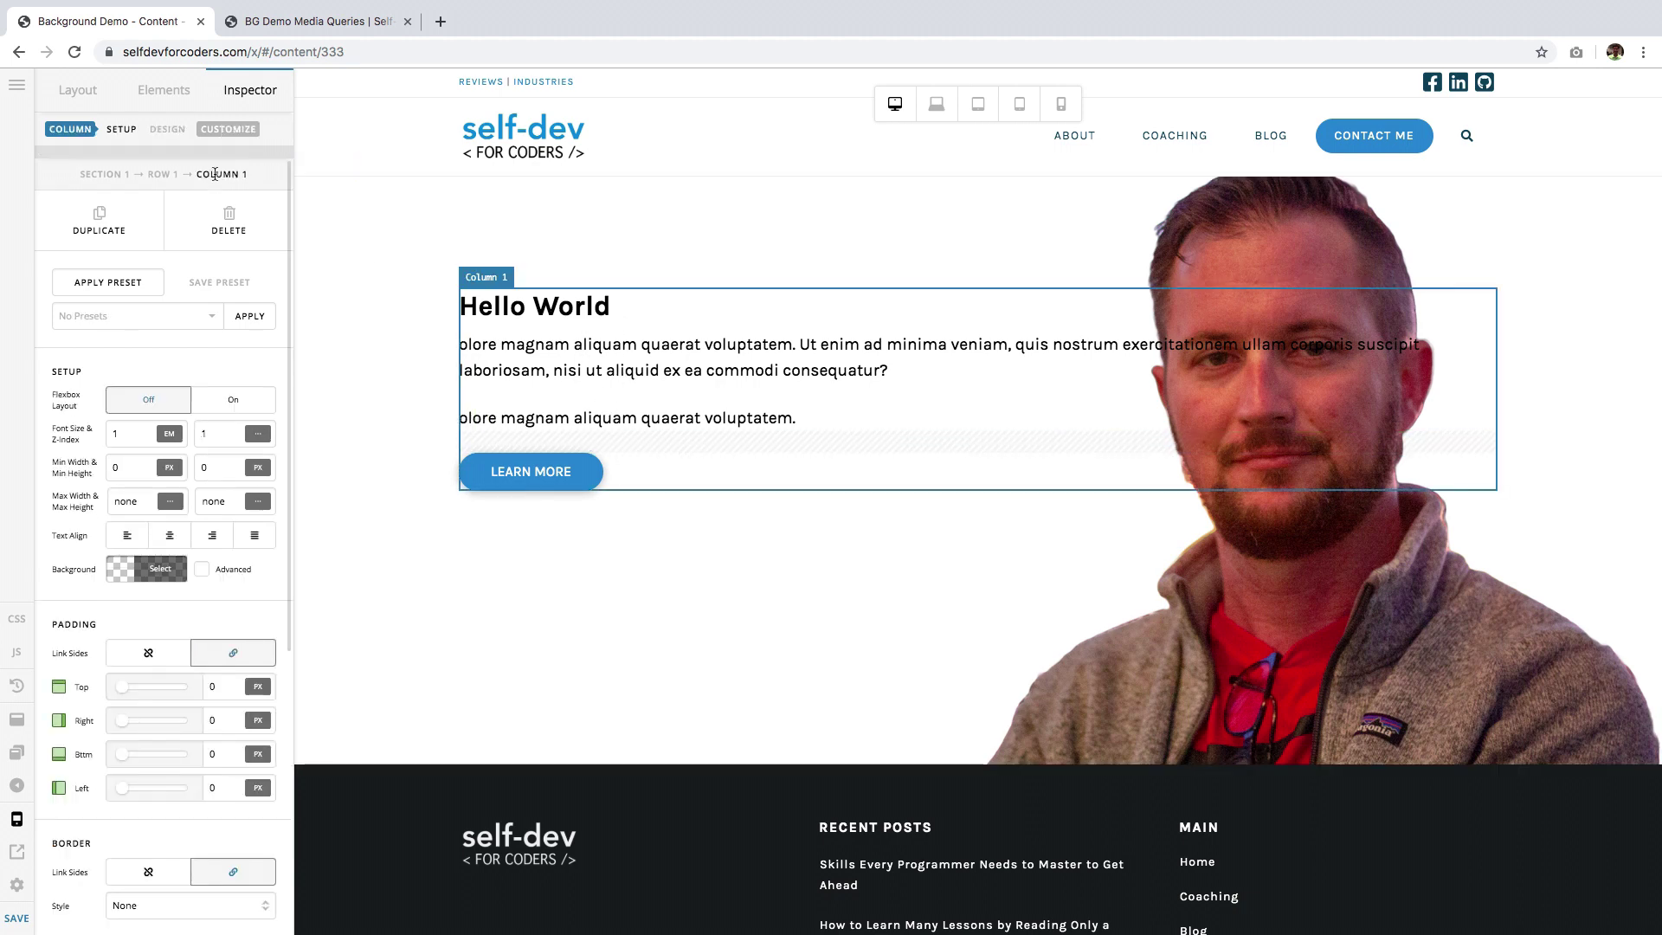
double_click(127, 502)
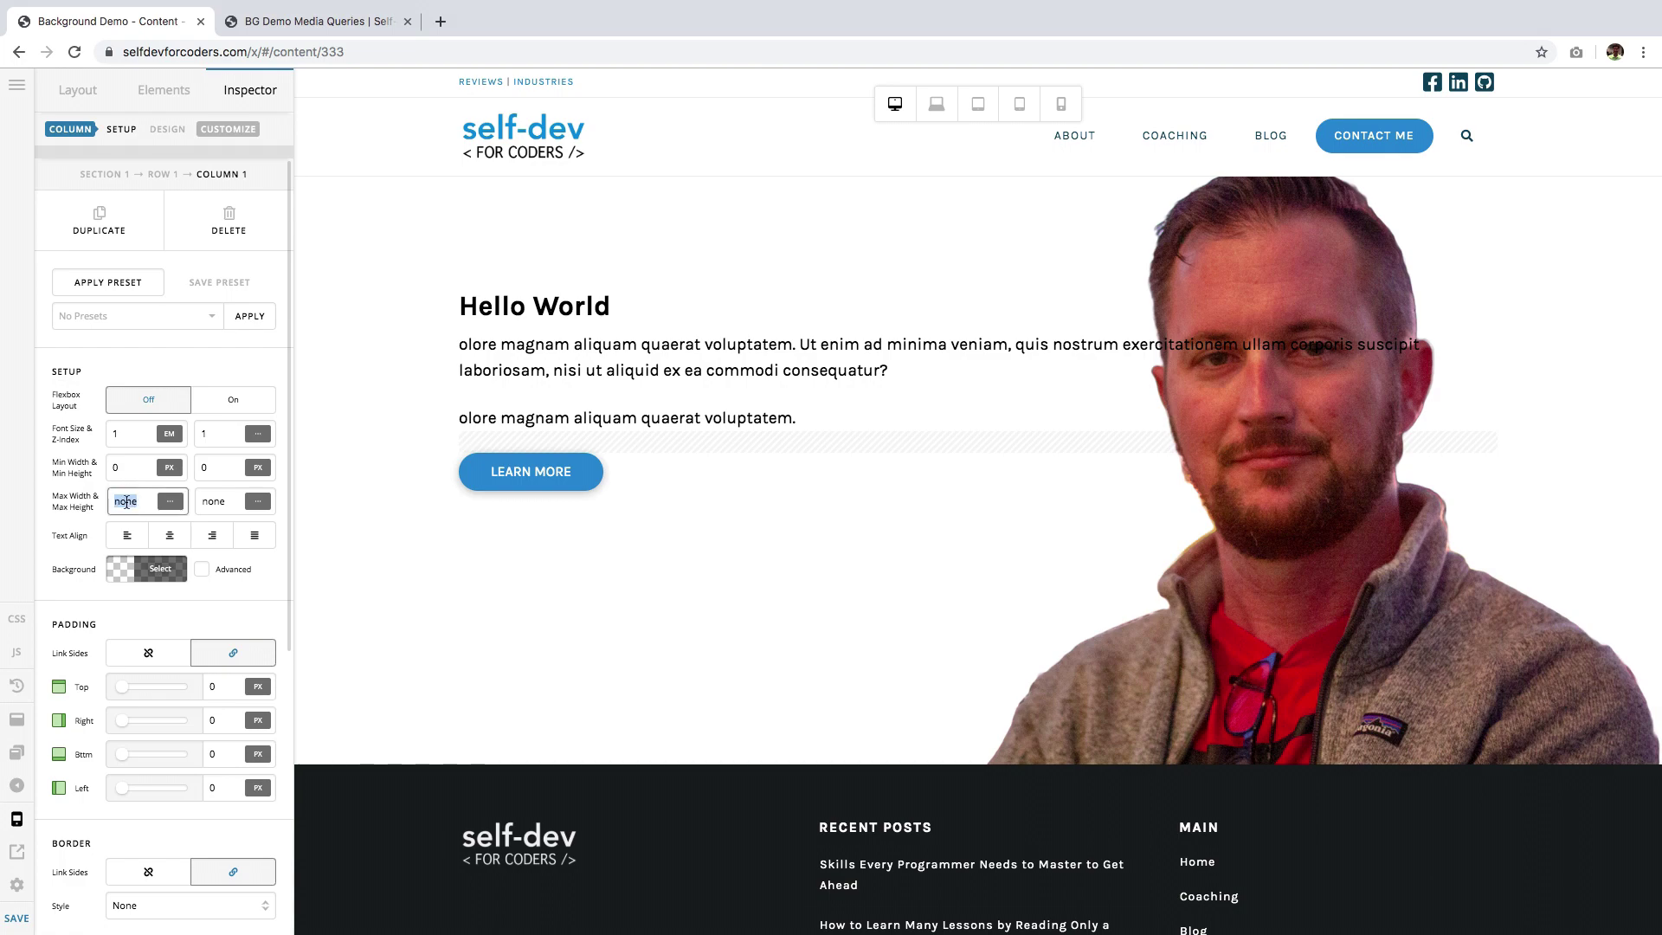
type("50")
left_click(170, 501)
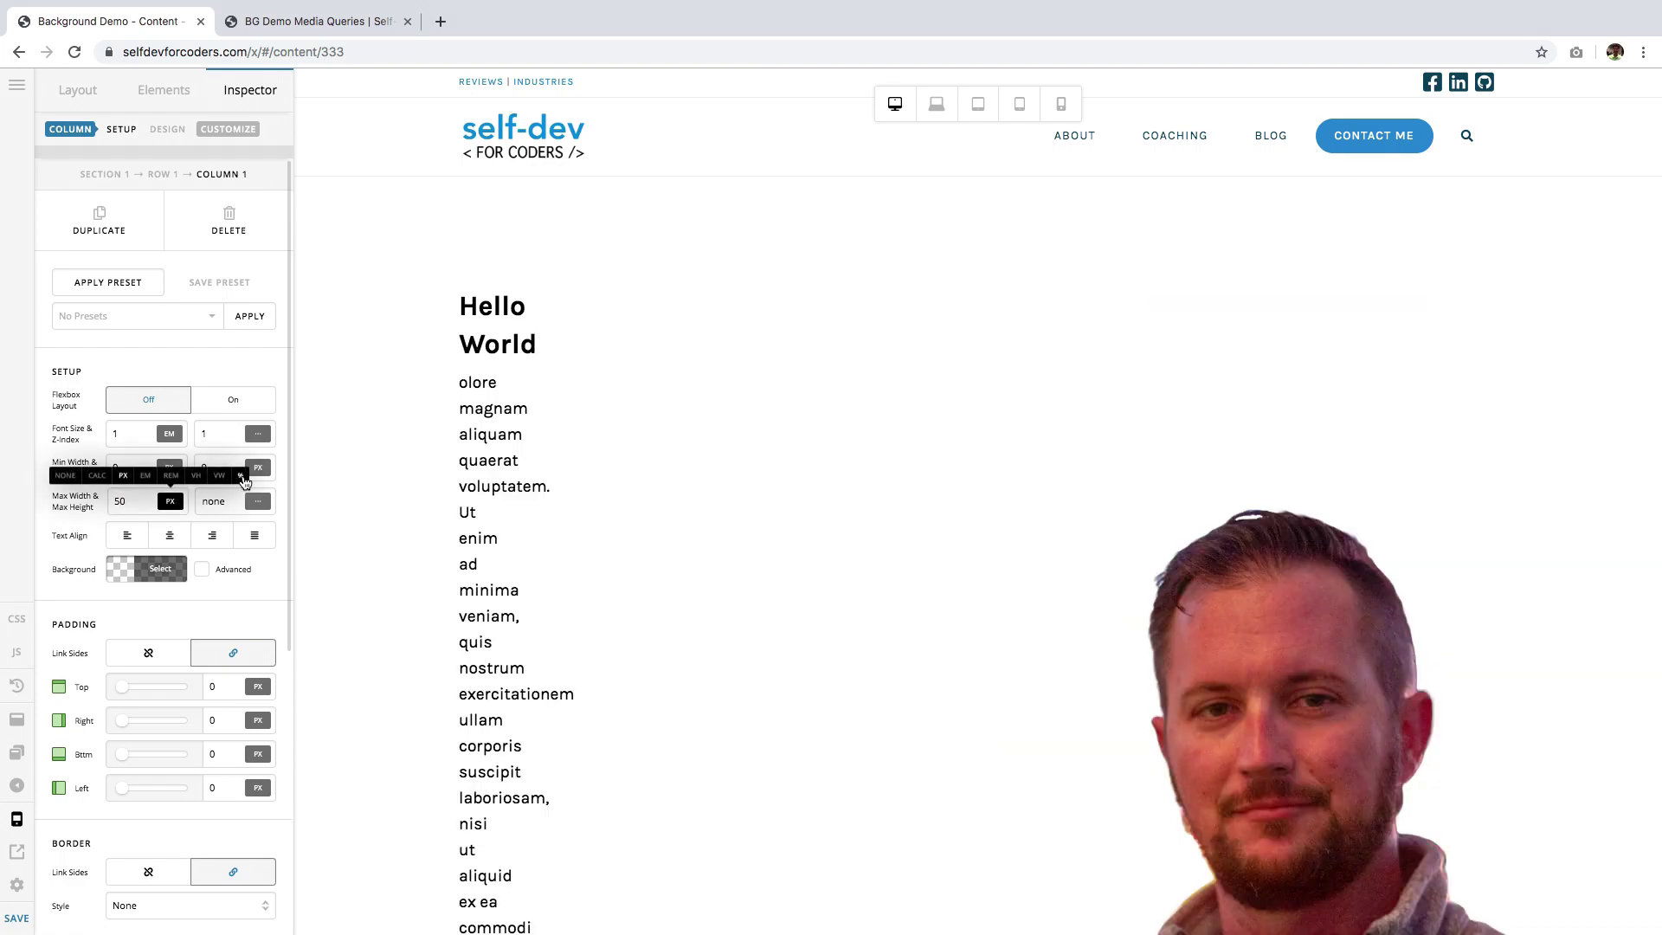
left_click(239, 475)
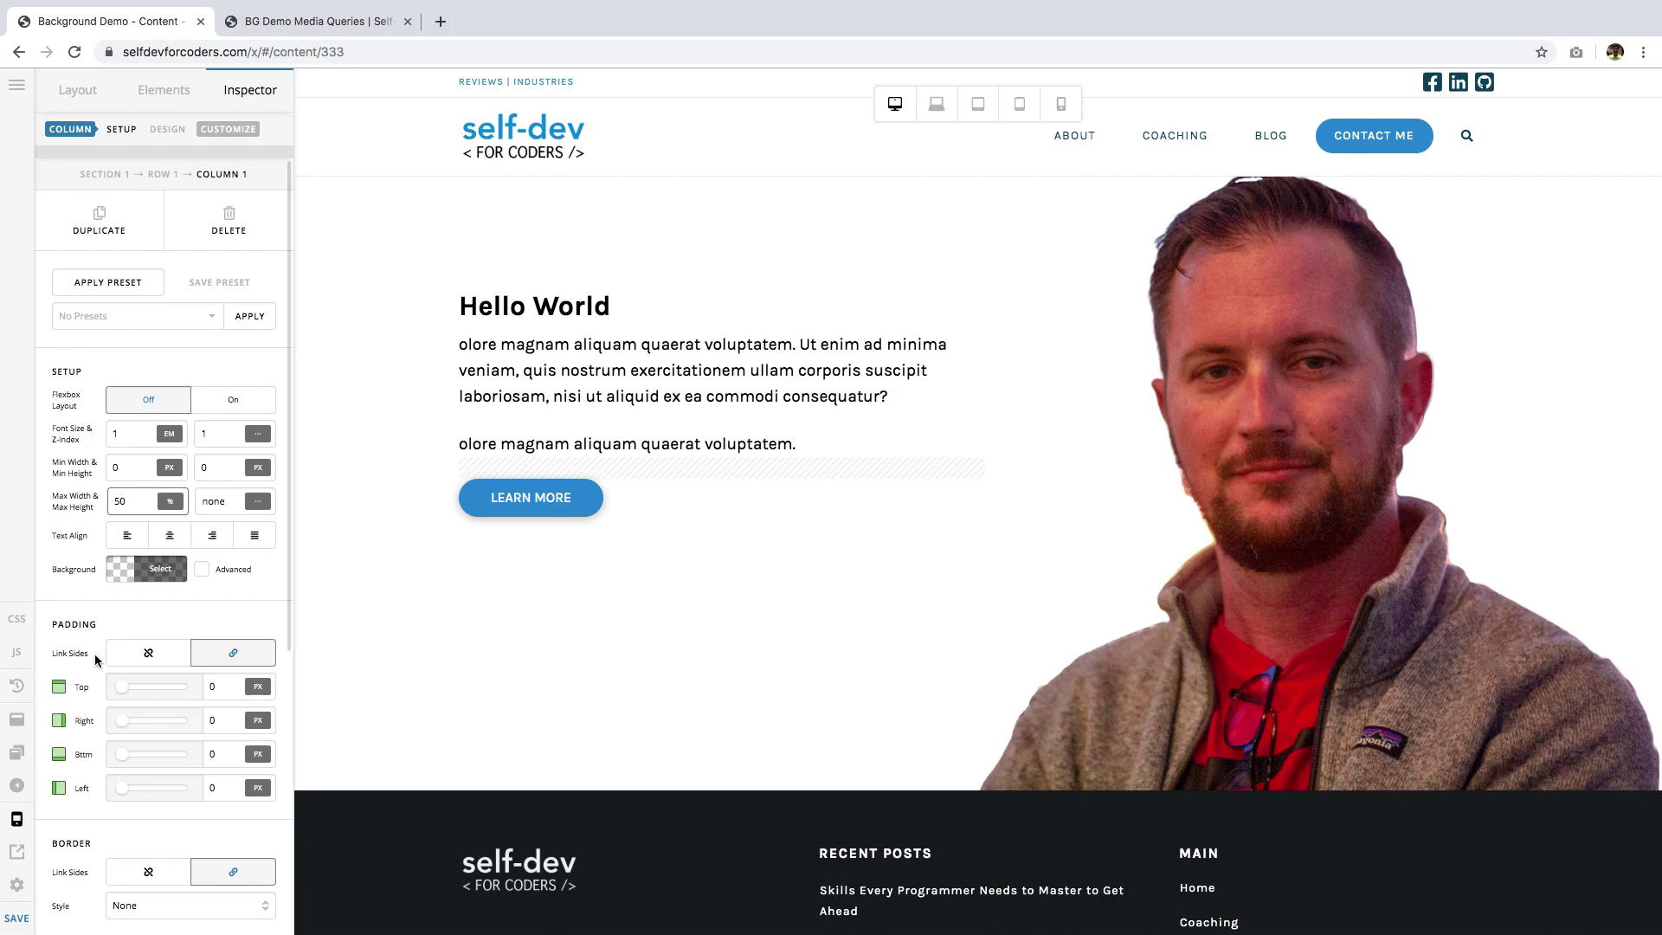
left_click(4, 925)
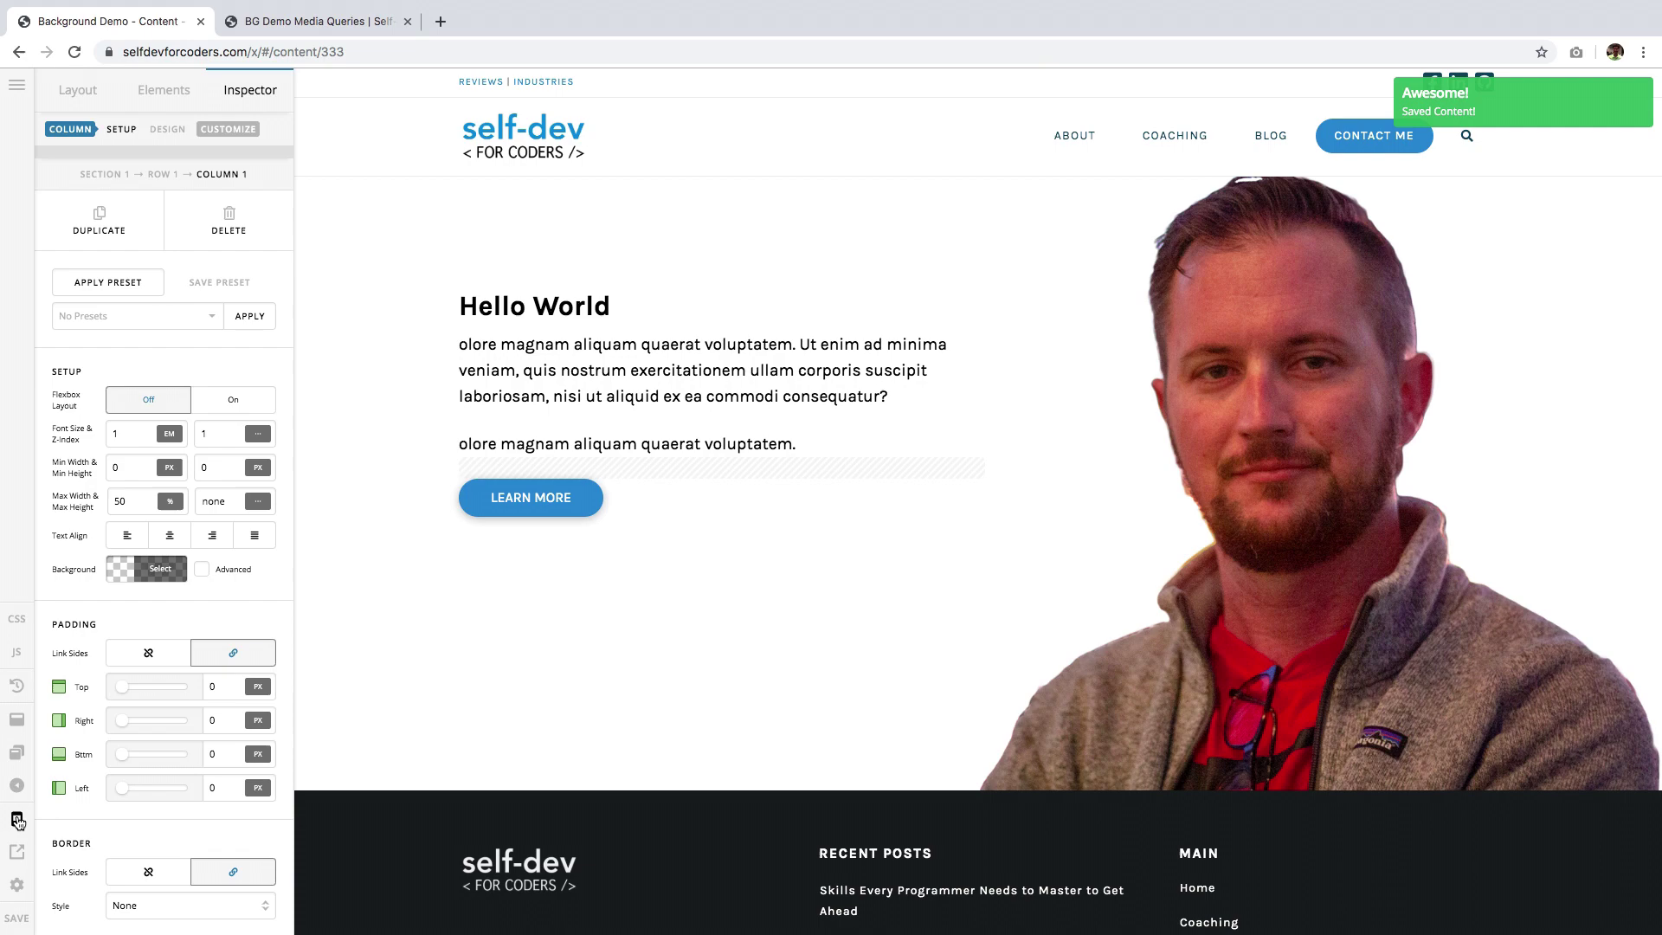
Preview the hero at laptop, tablet-landscape and full desktop breakpoints
left_click(940, 108)
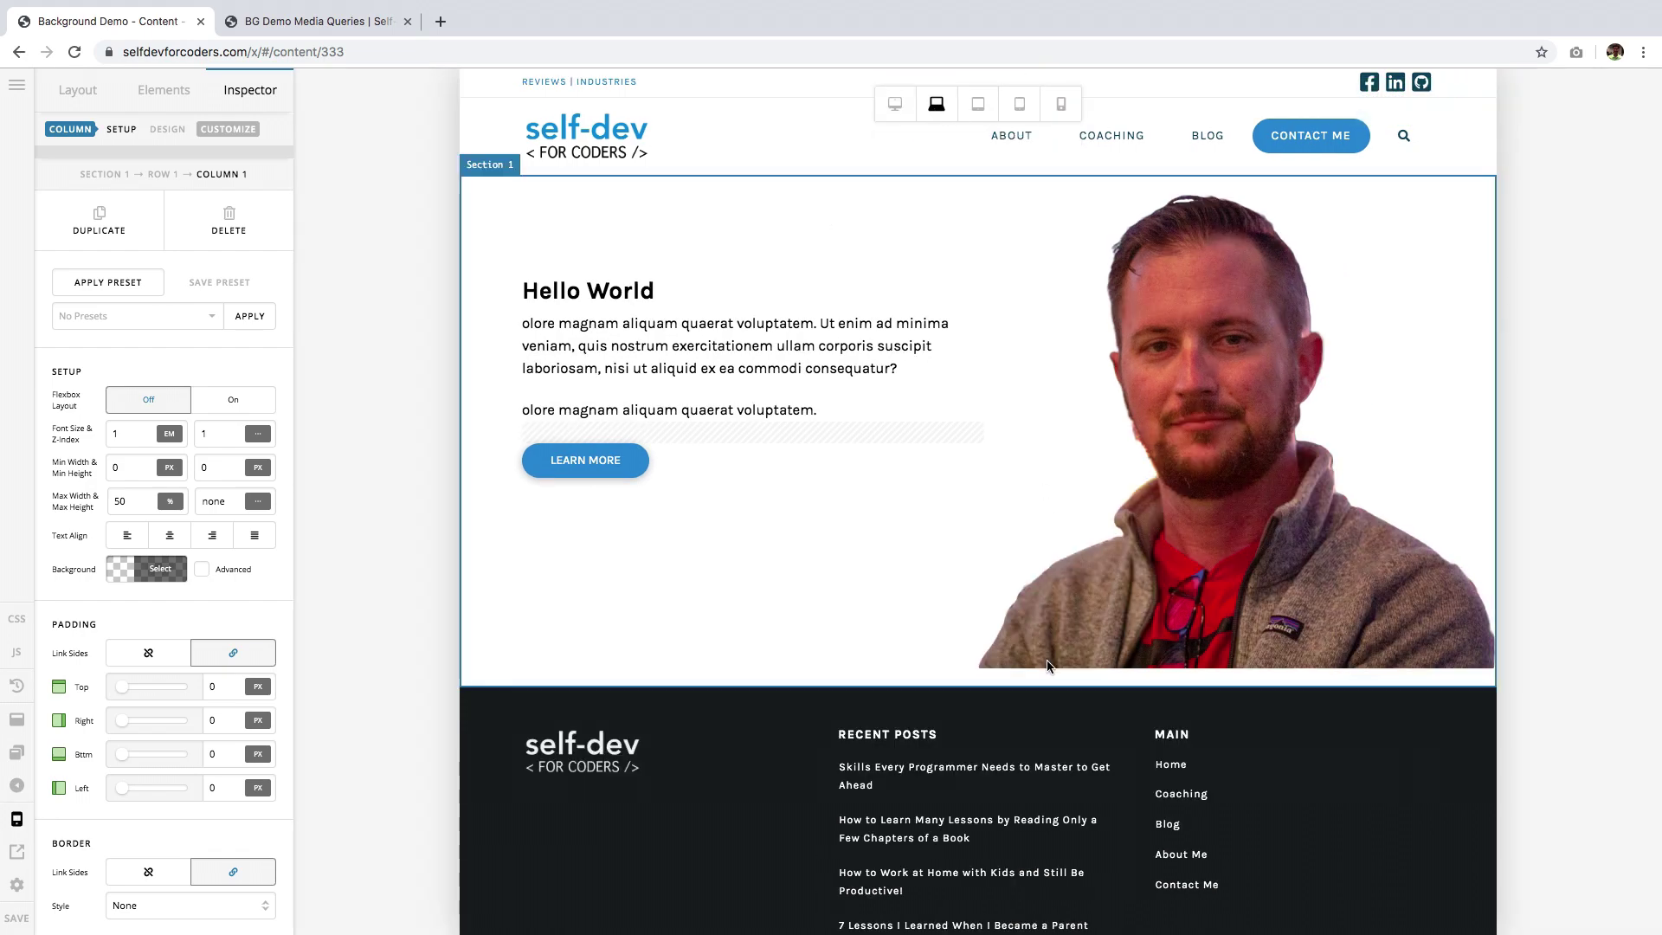
left_click(977, 105)
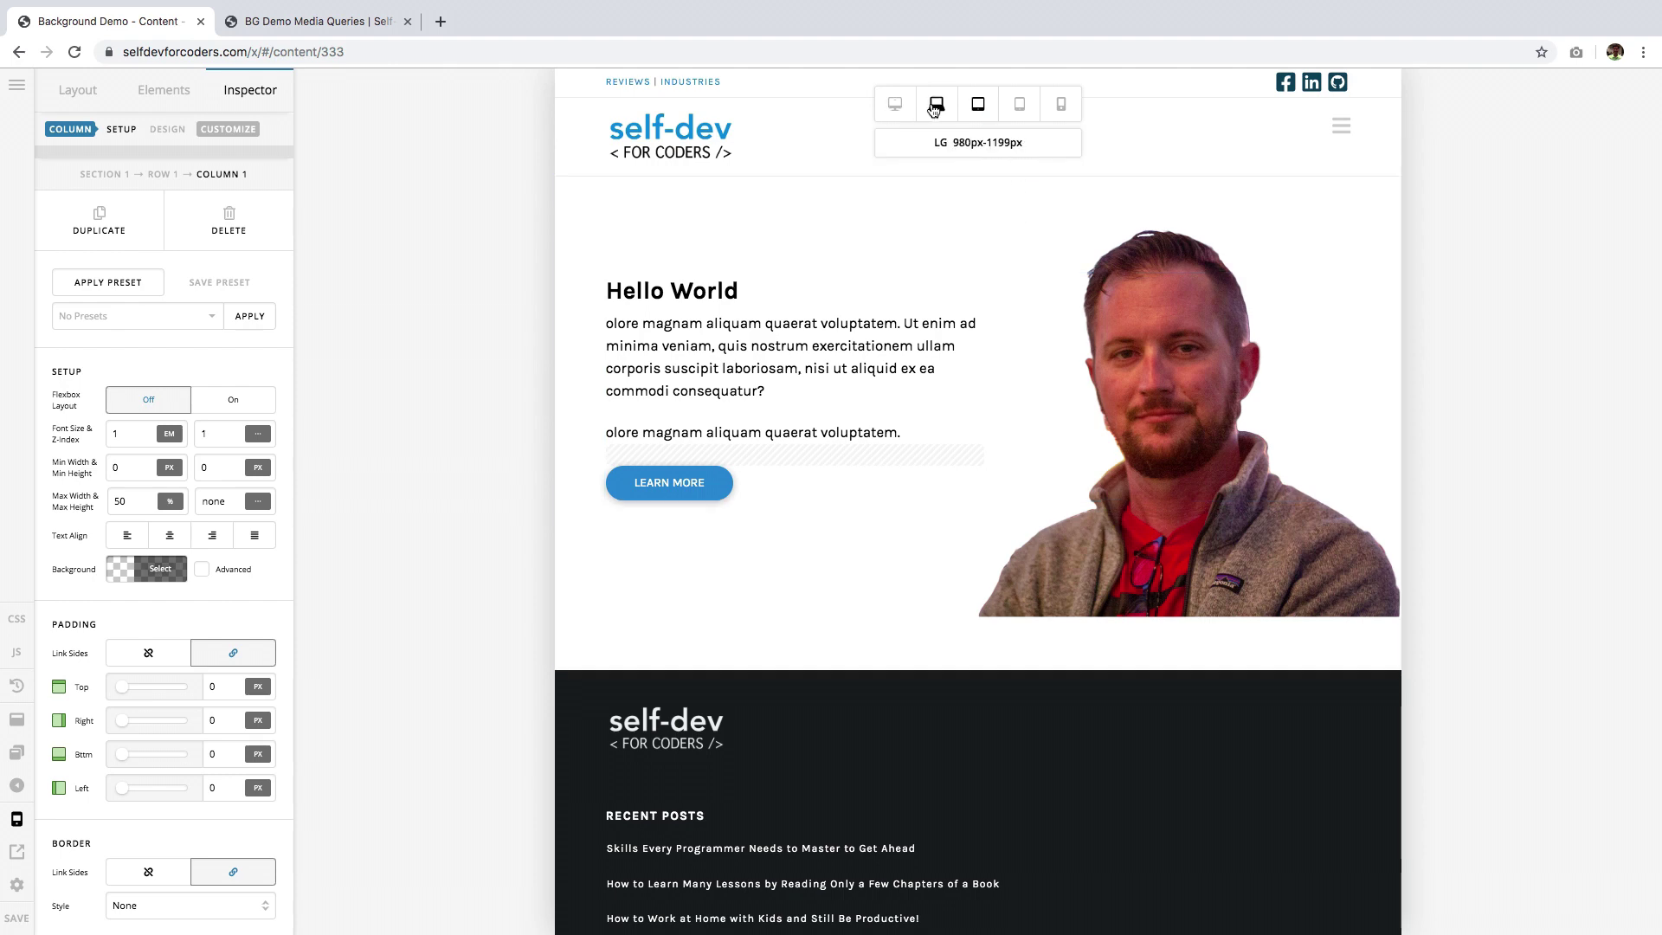
left_click(897, 105)
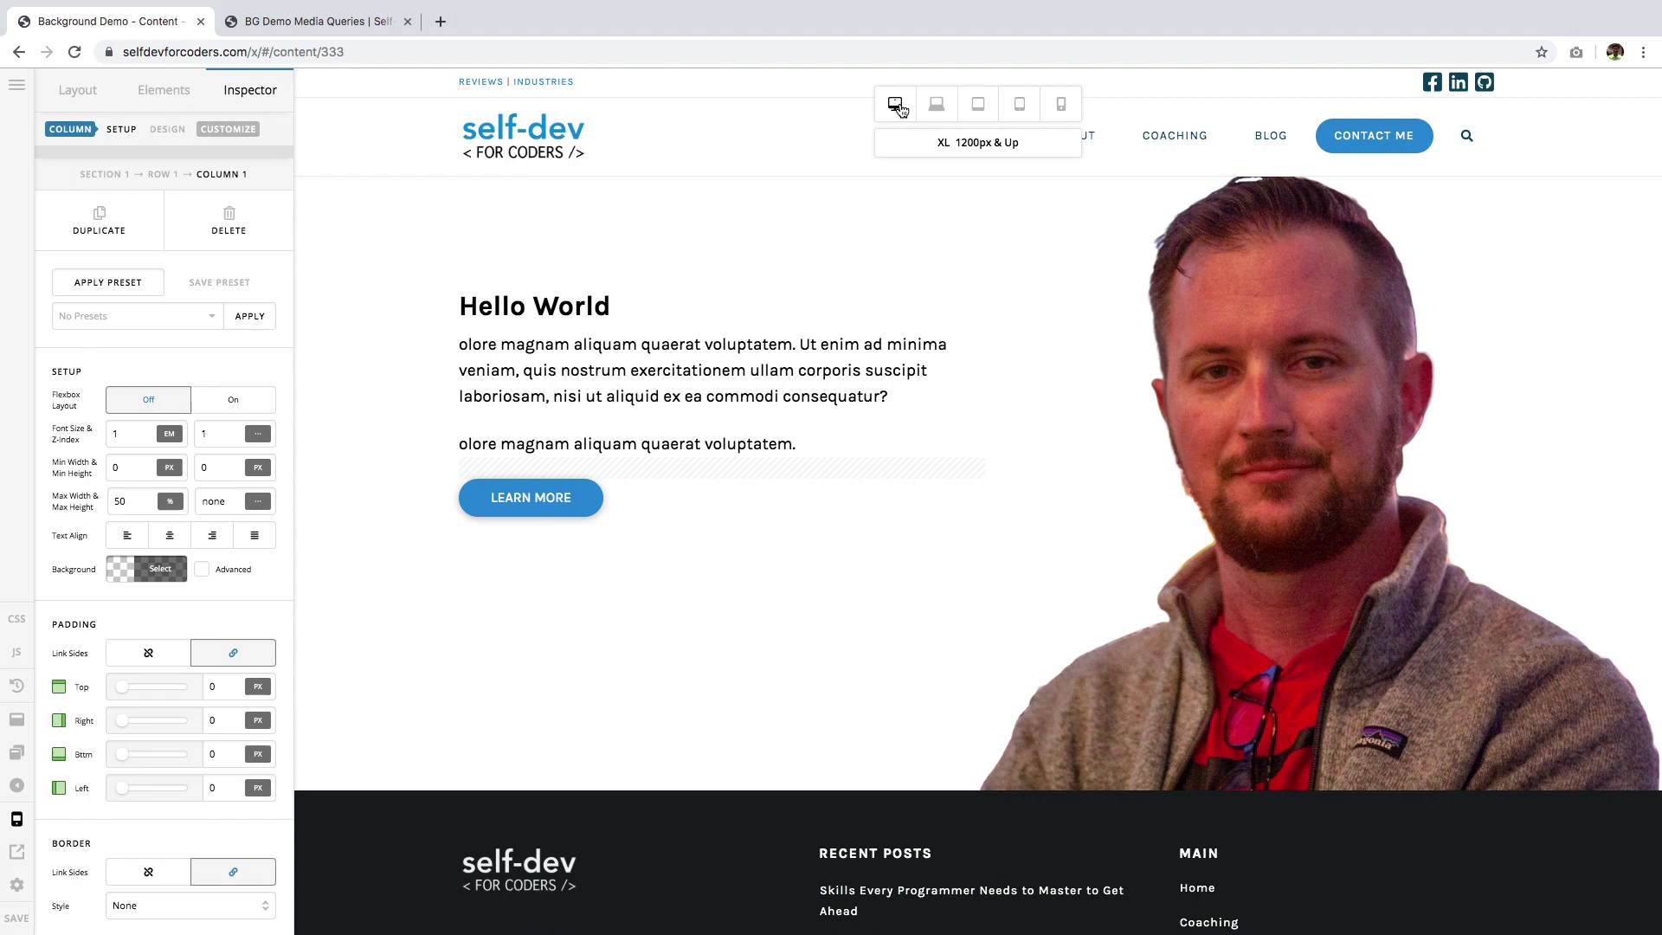
left_click(978, 105)
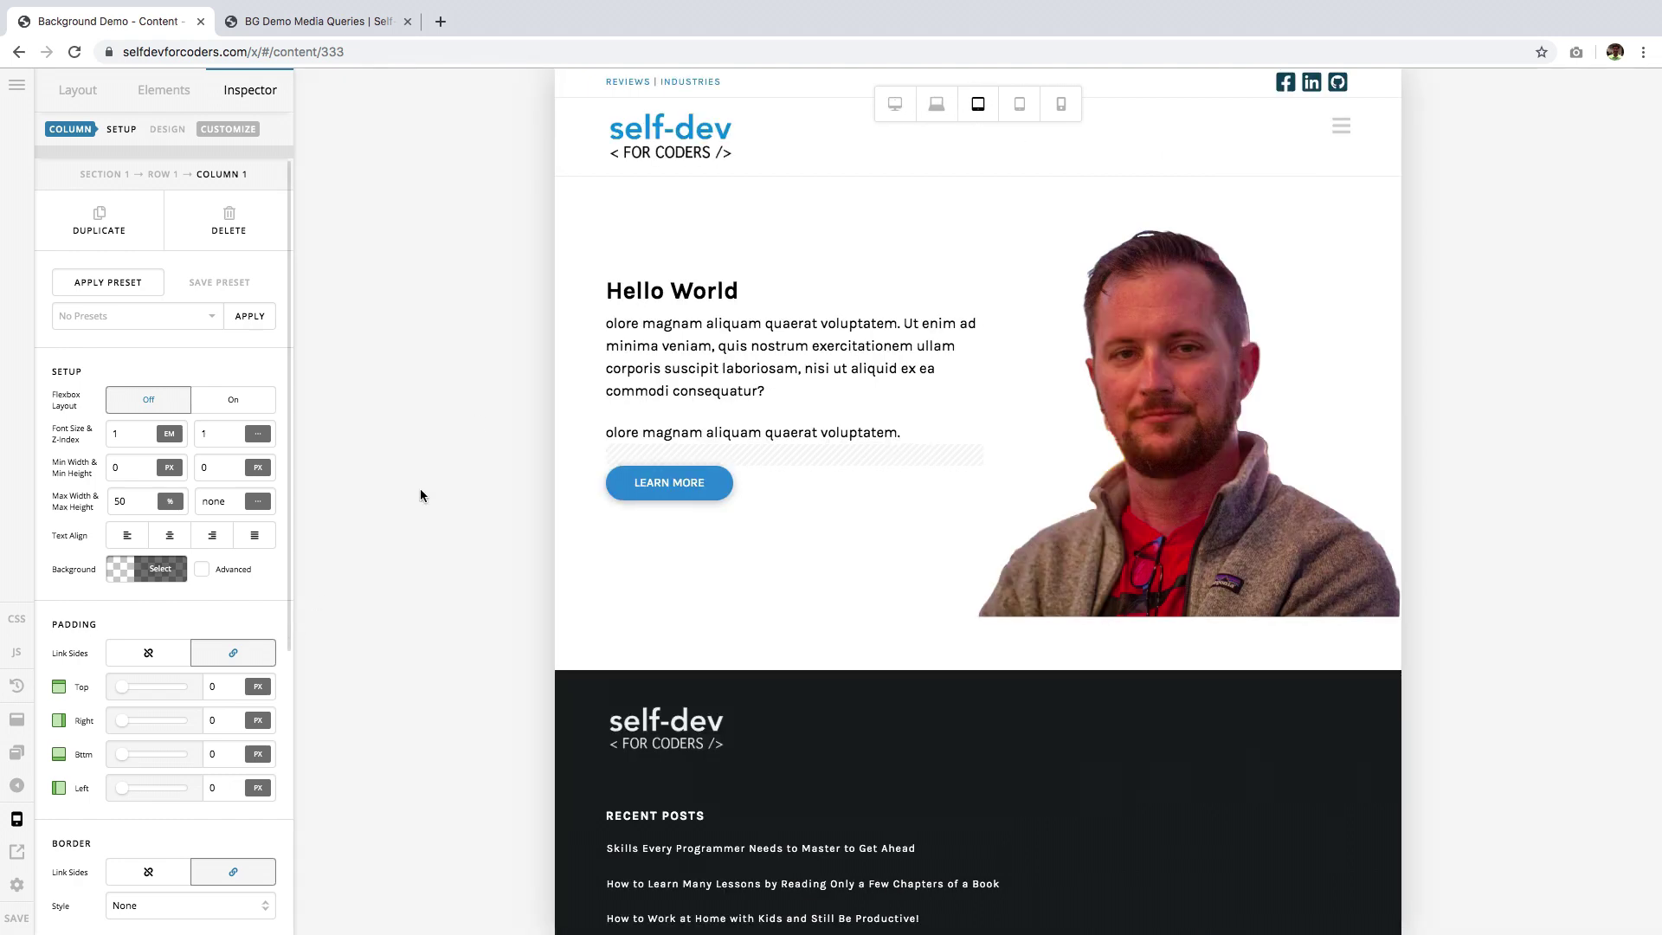
Change Section 1's background position to right bottom, check laptop and tablet widths, and save
left_click(611, 203)
scroll(237, 767, "down", 1)
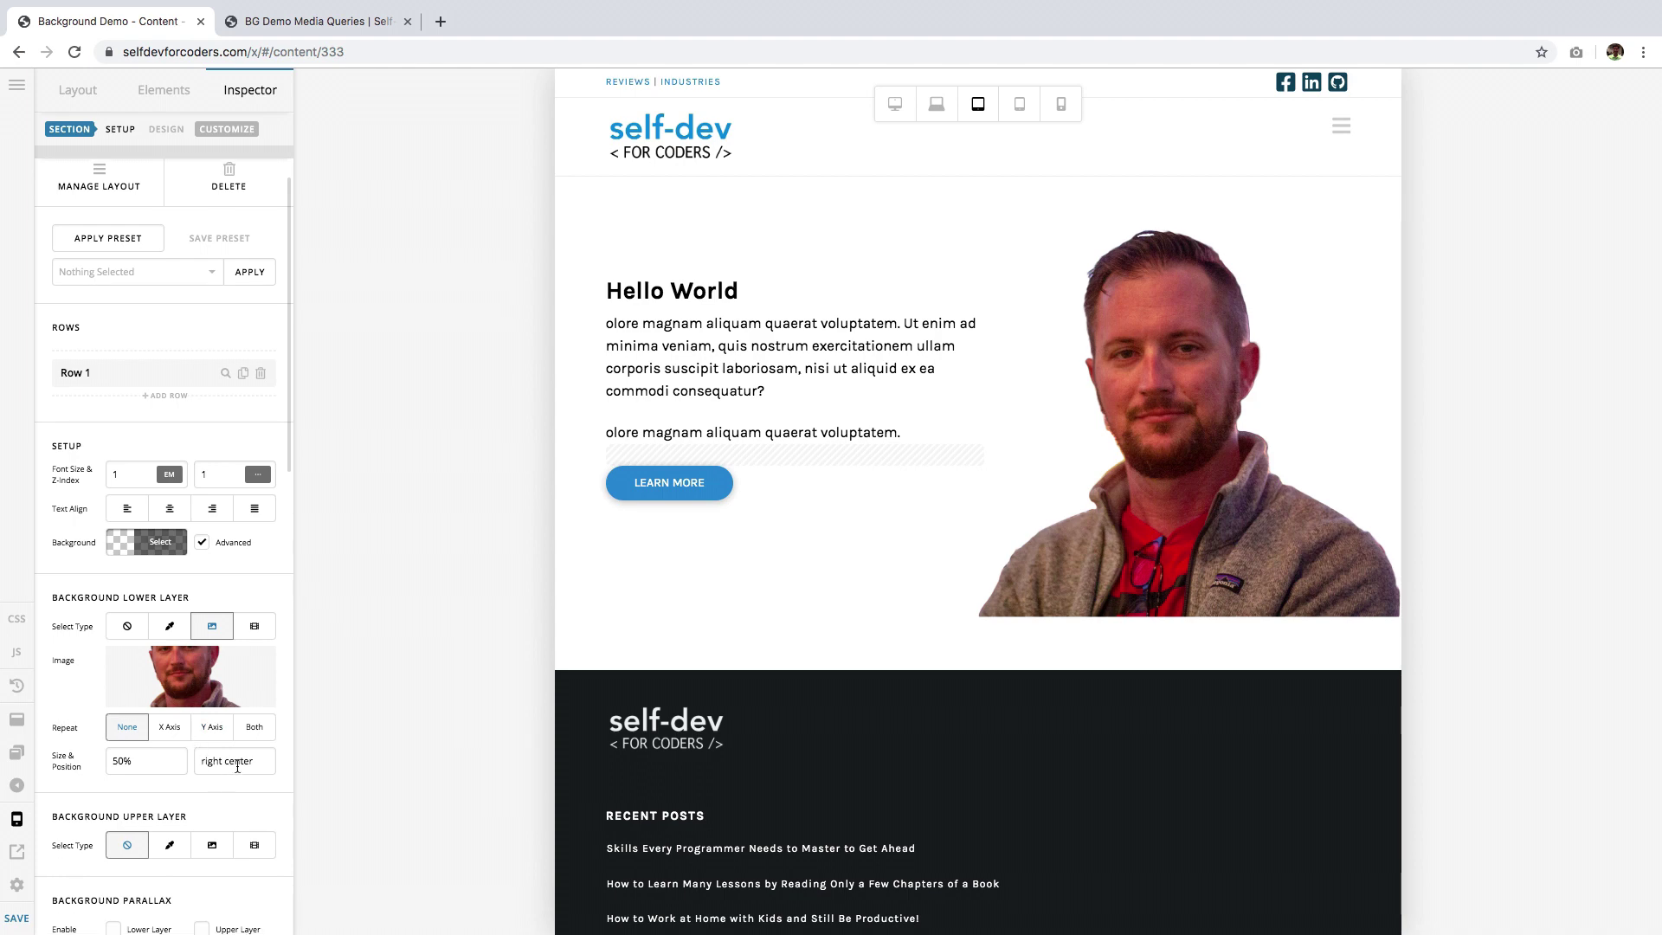
double_click(238, 765)
type("bottom")
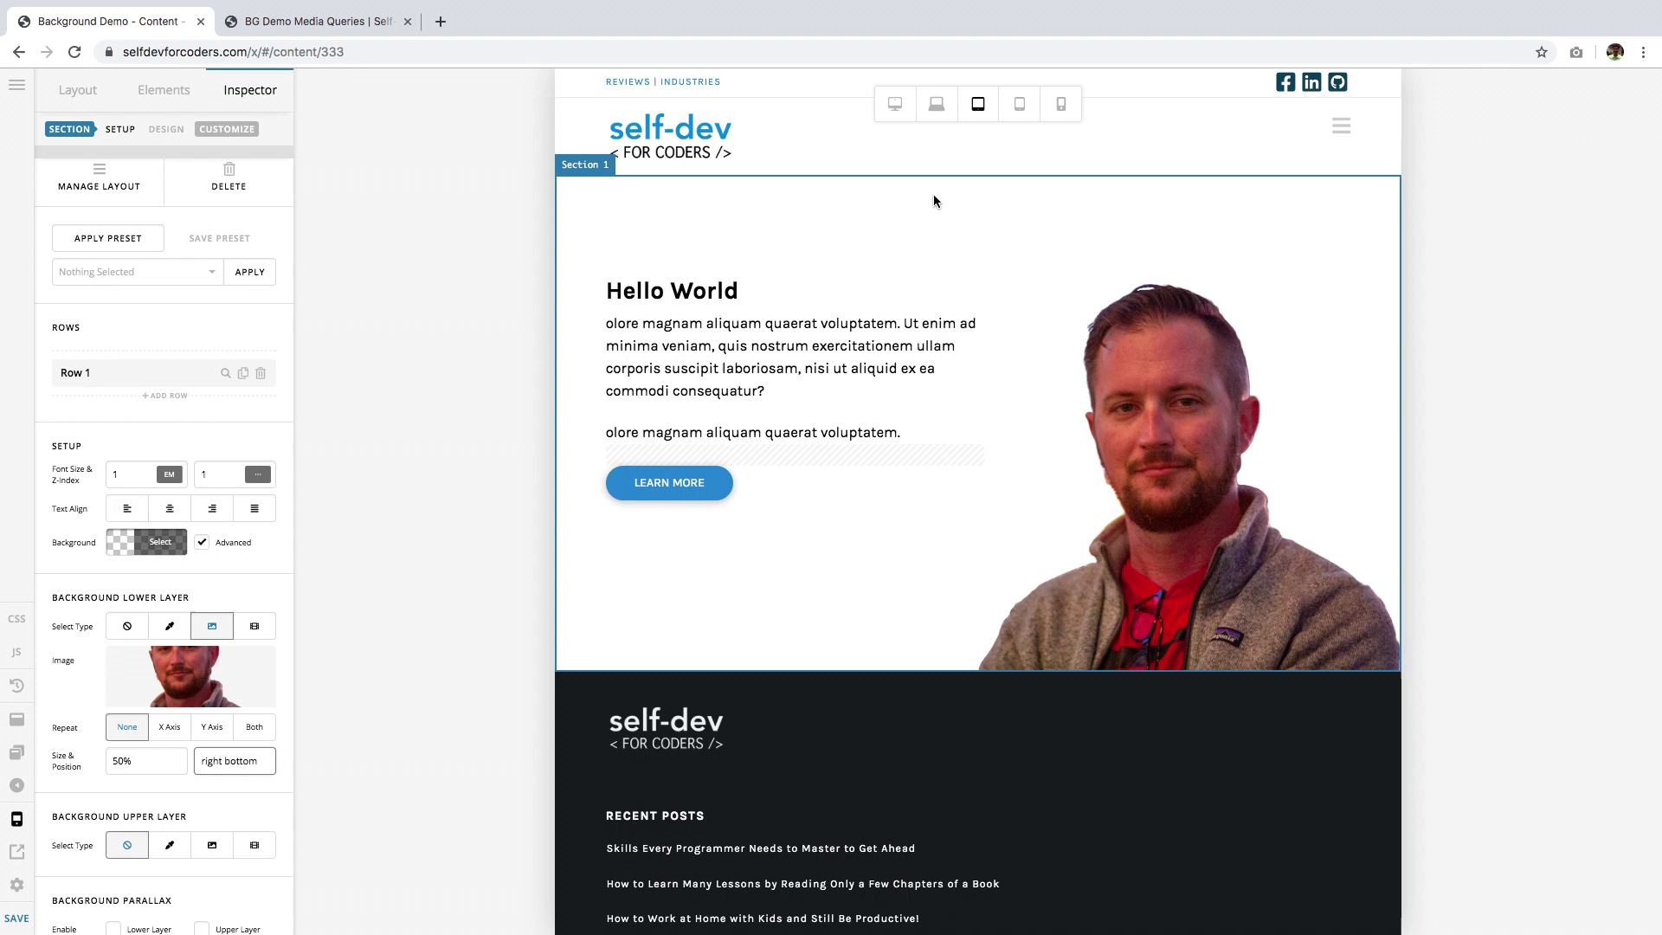
left_click(939, 105)
left_click(978, 109)
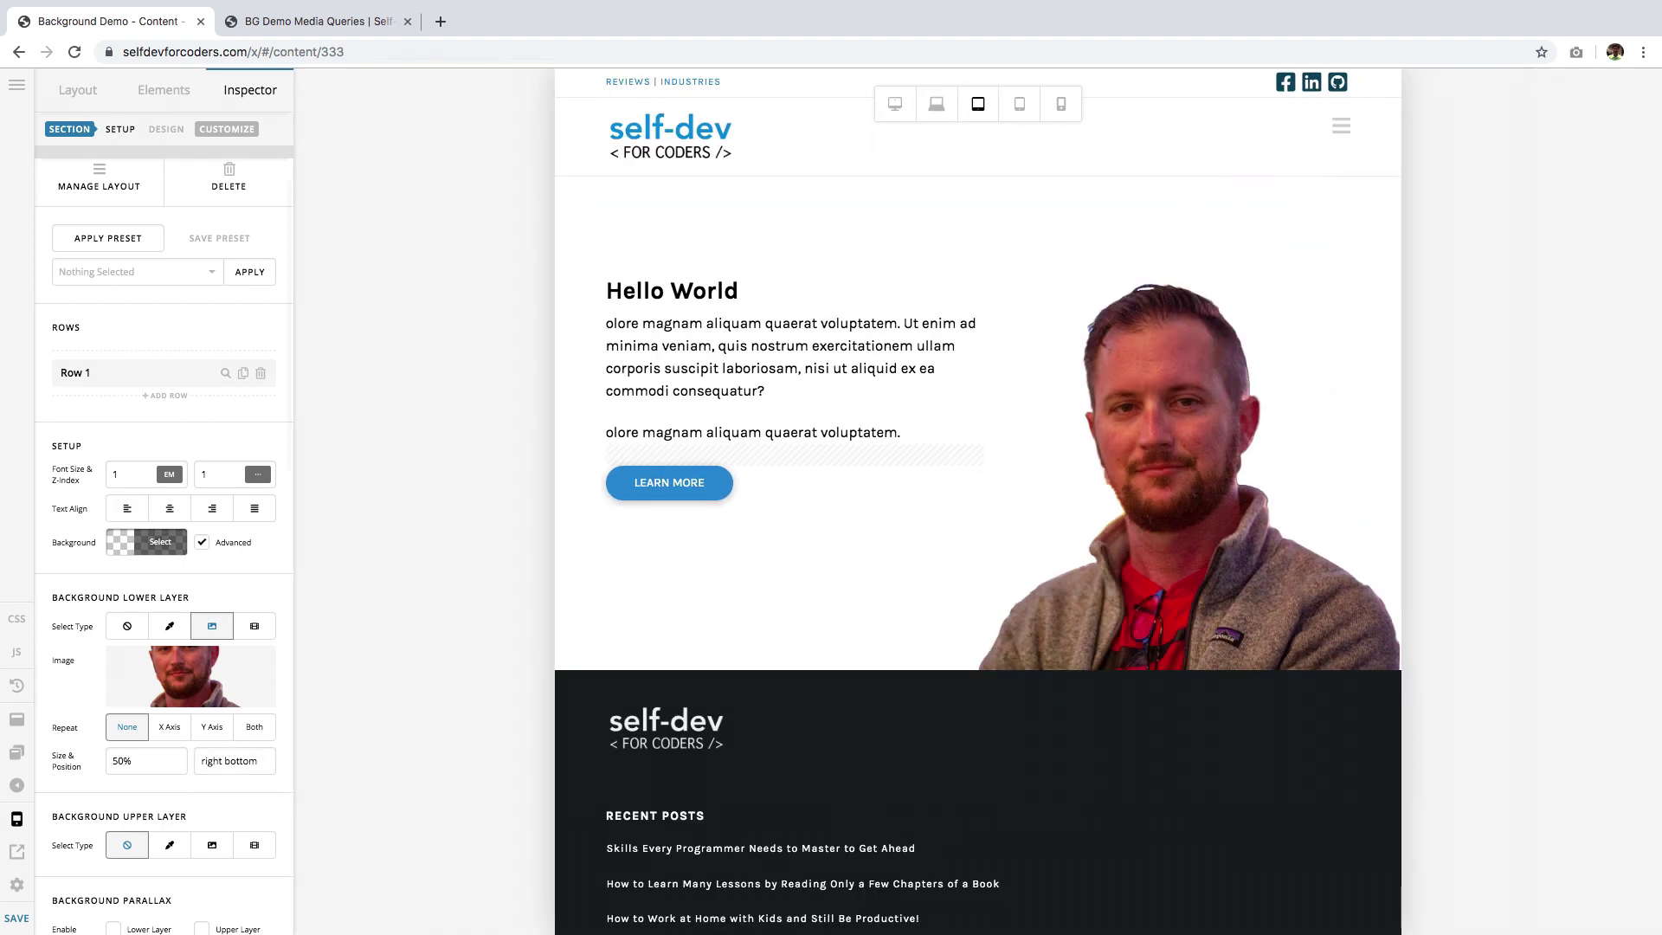
left_click(16, 923)
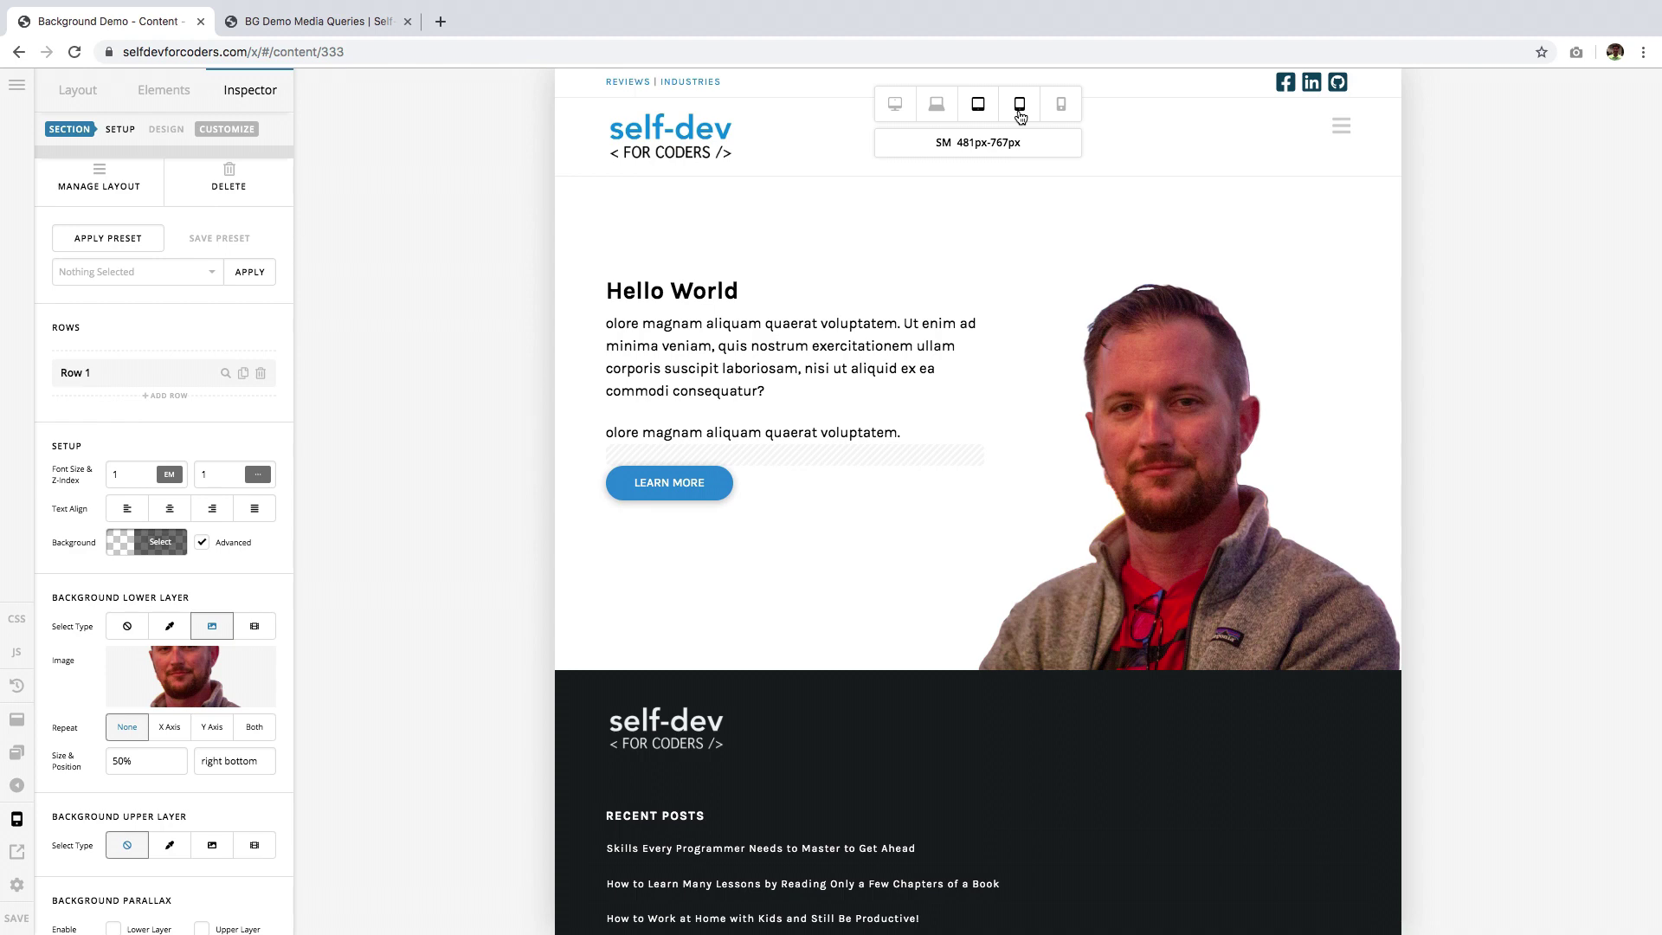
Switch to the SM breakpoint and open Section 1's Element CSS in Customize
left_click(1018, 109)
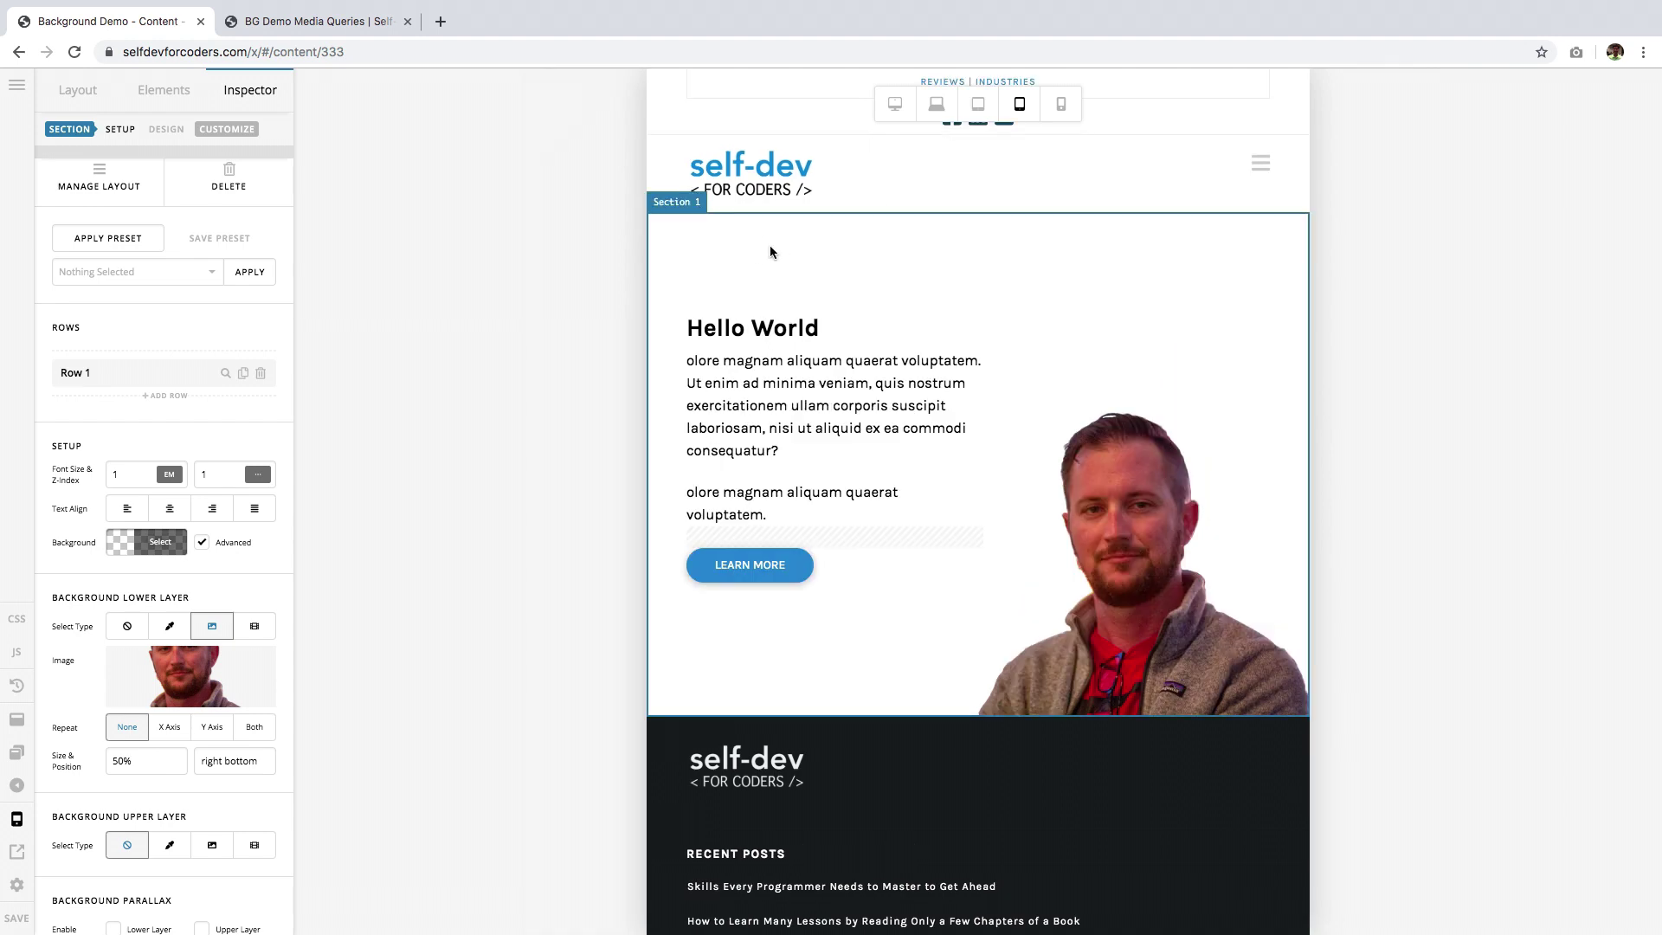
left_click(246, 129)
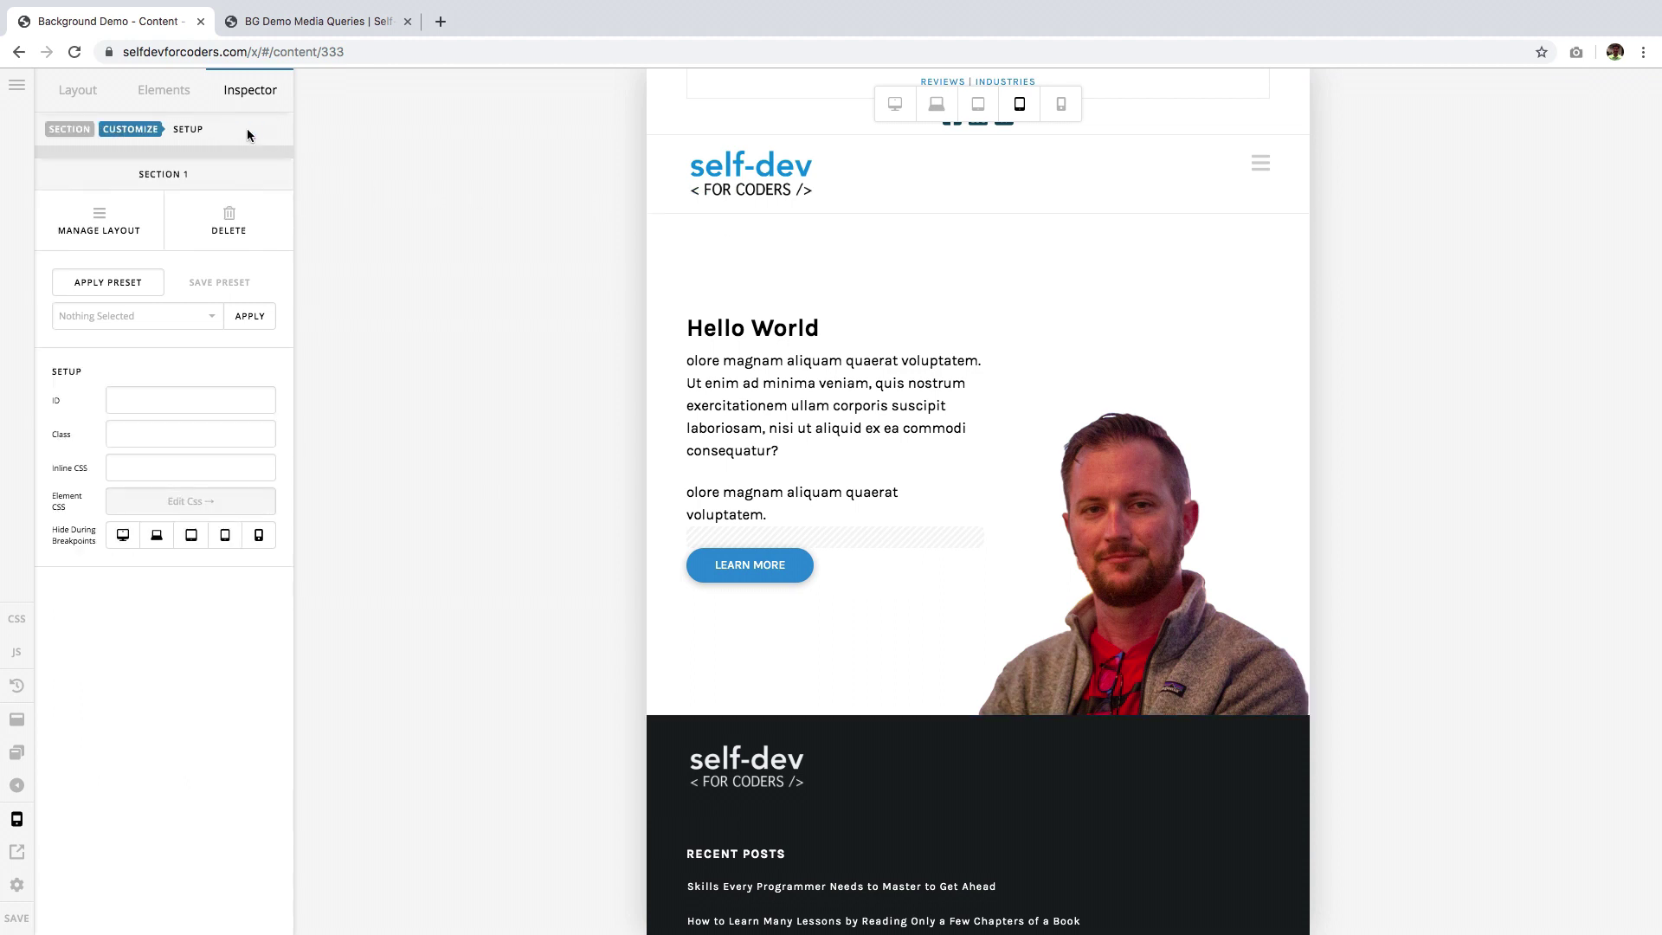
left_click(161, 509)
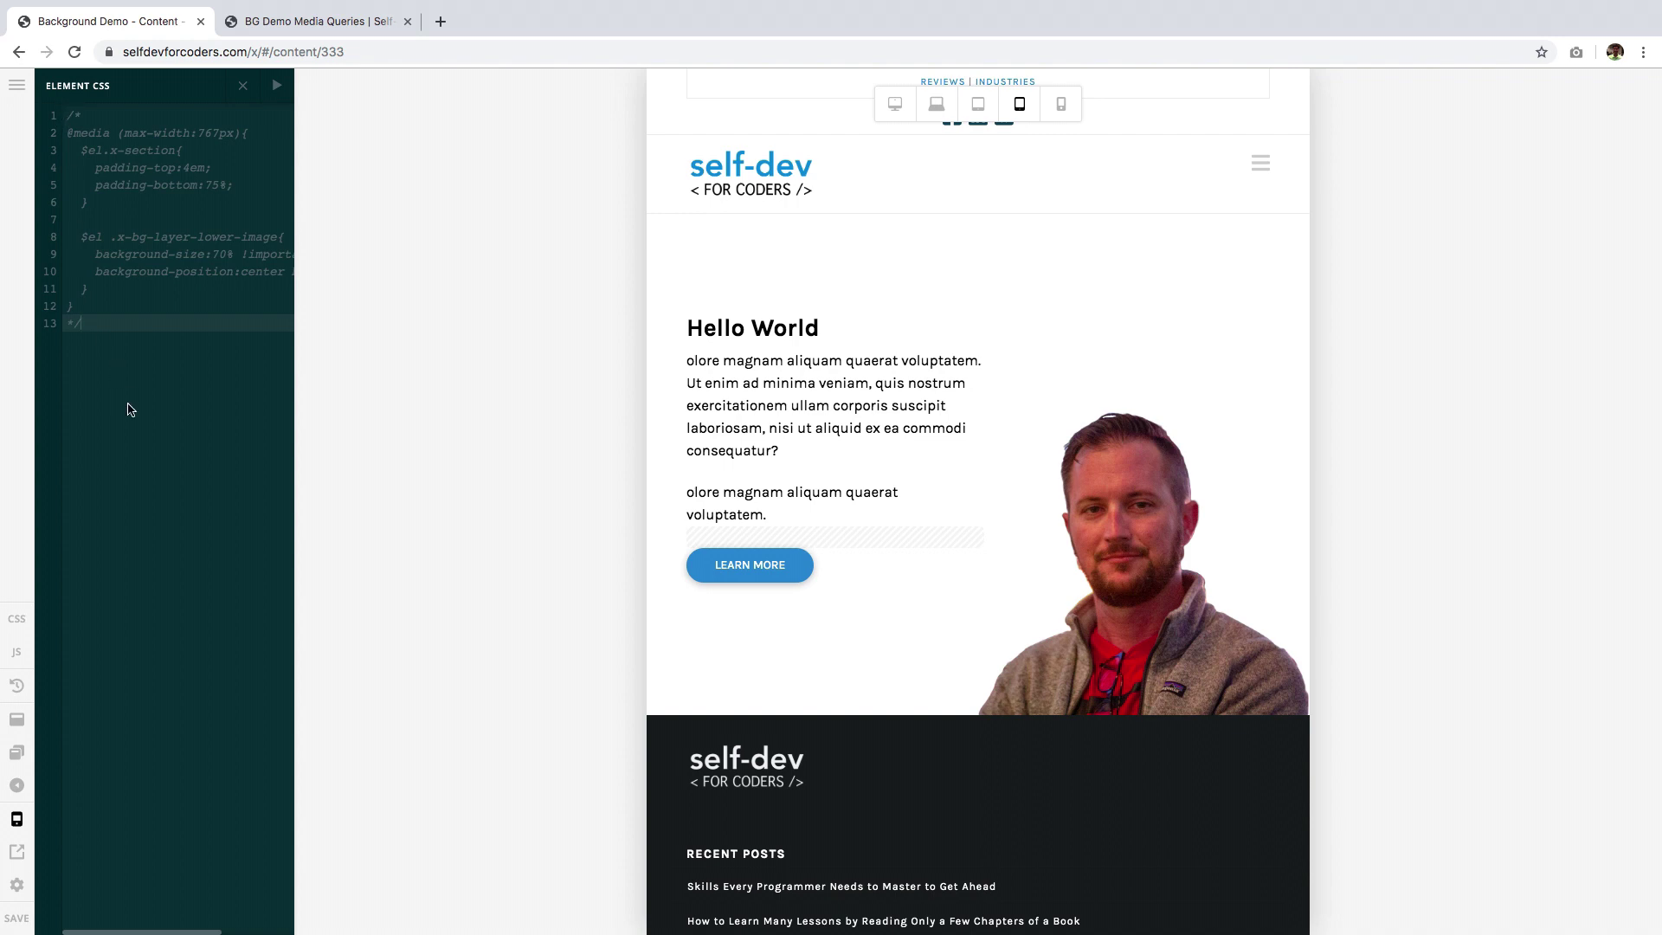
Remove the /* and */ markers around the max-width 767px media query
left_click(118, 112)
key("BackSpace")
key("BackSpace")
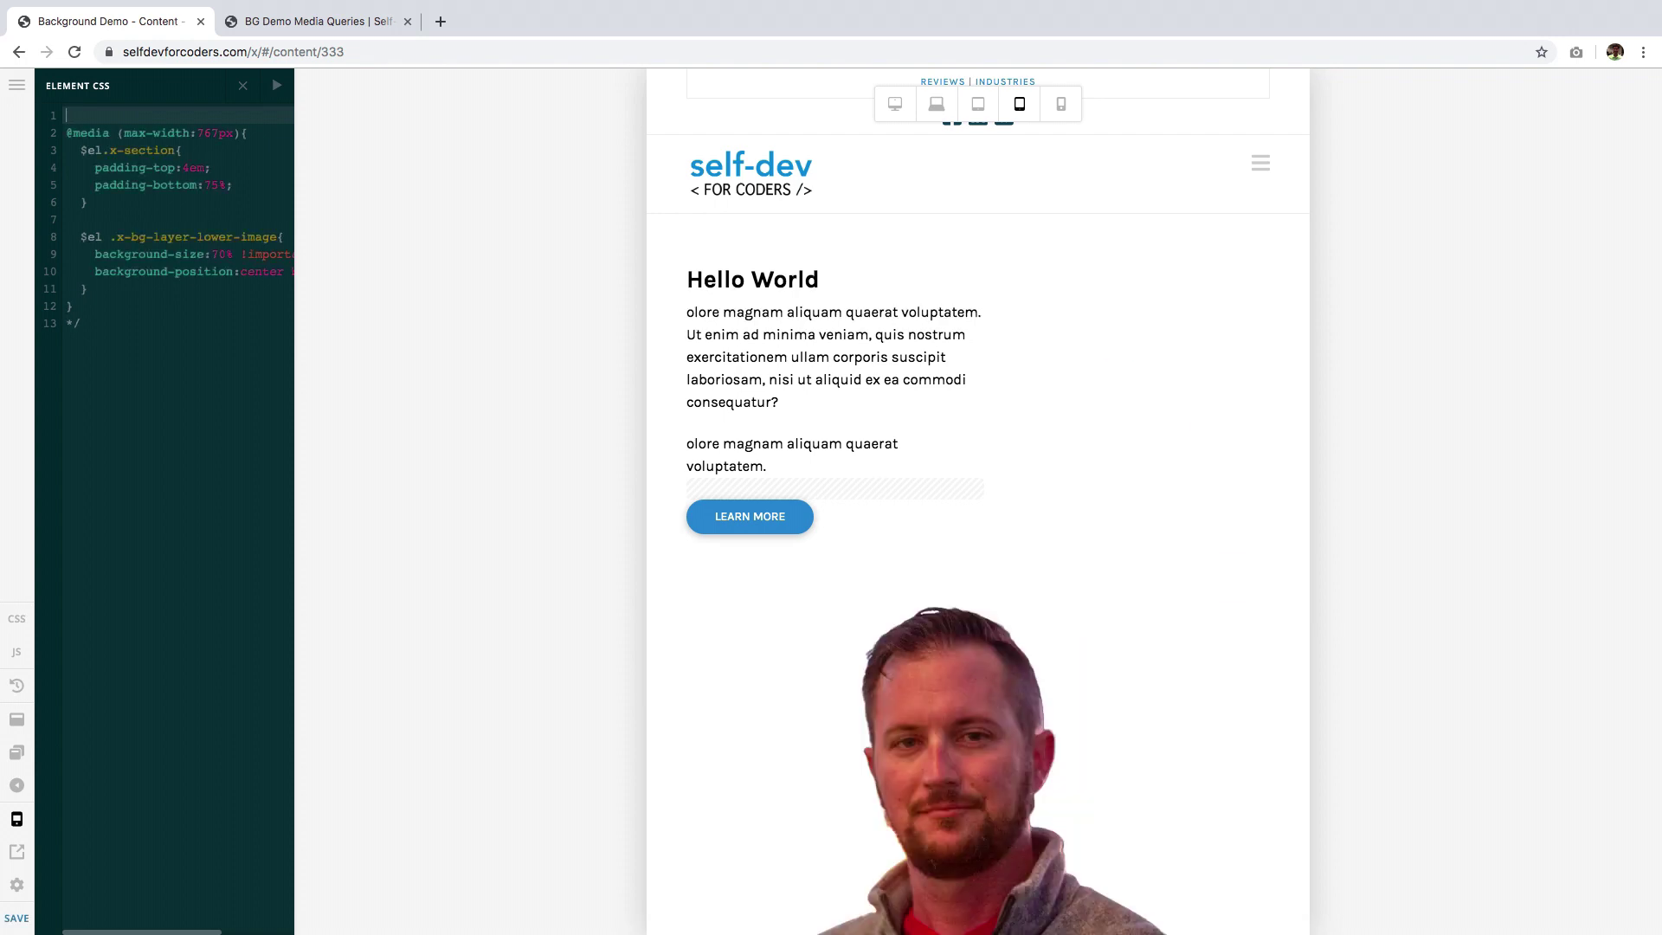
key("Delete")
left_click(161, 305)
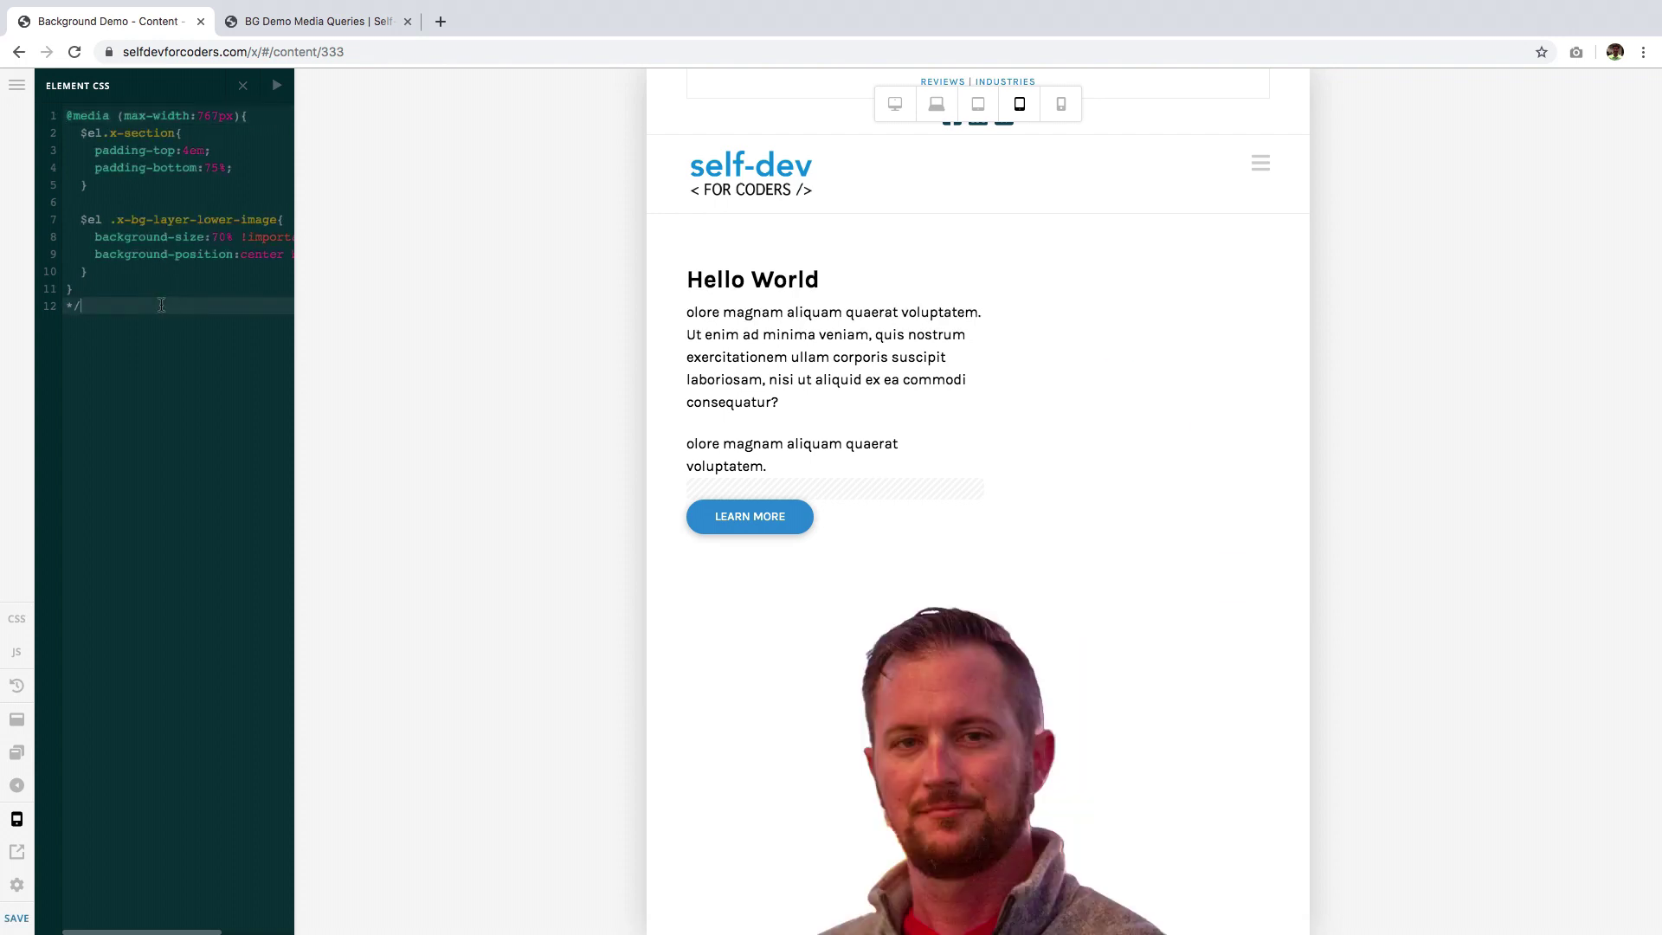
key("BackSpace")
key("BackSpace")
key("BackSpace")
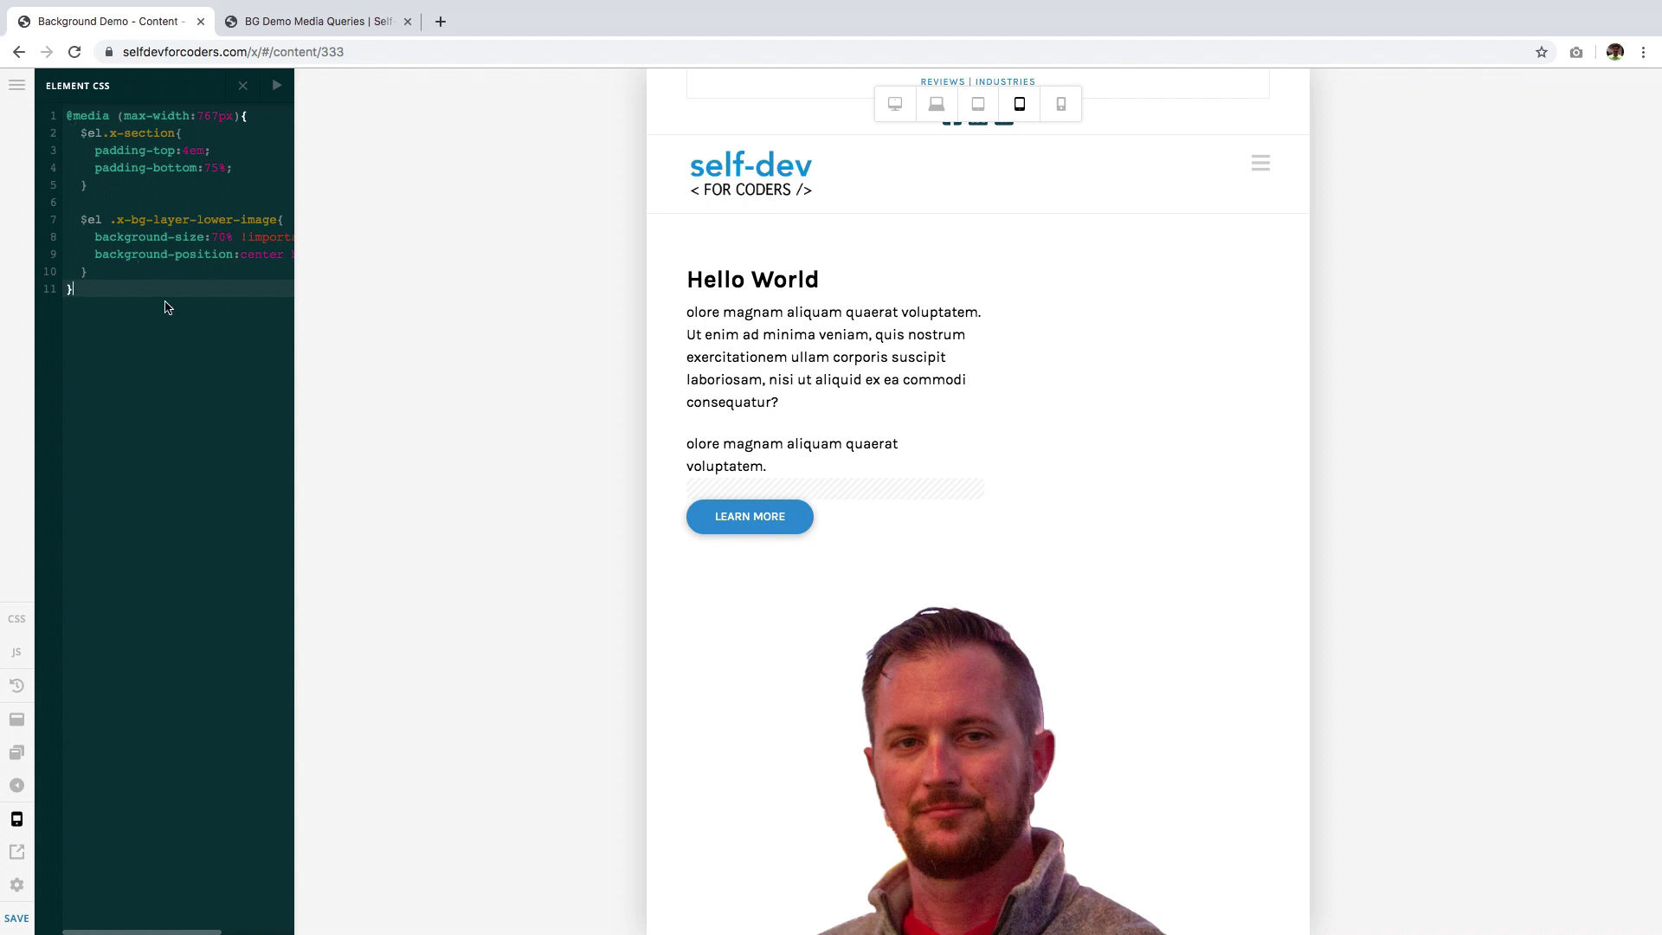
left_click(79, 136)
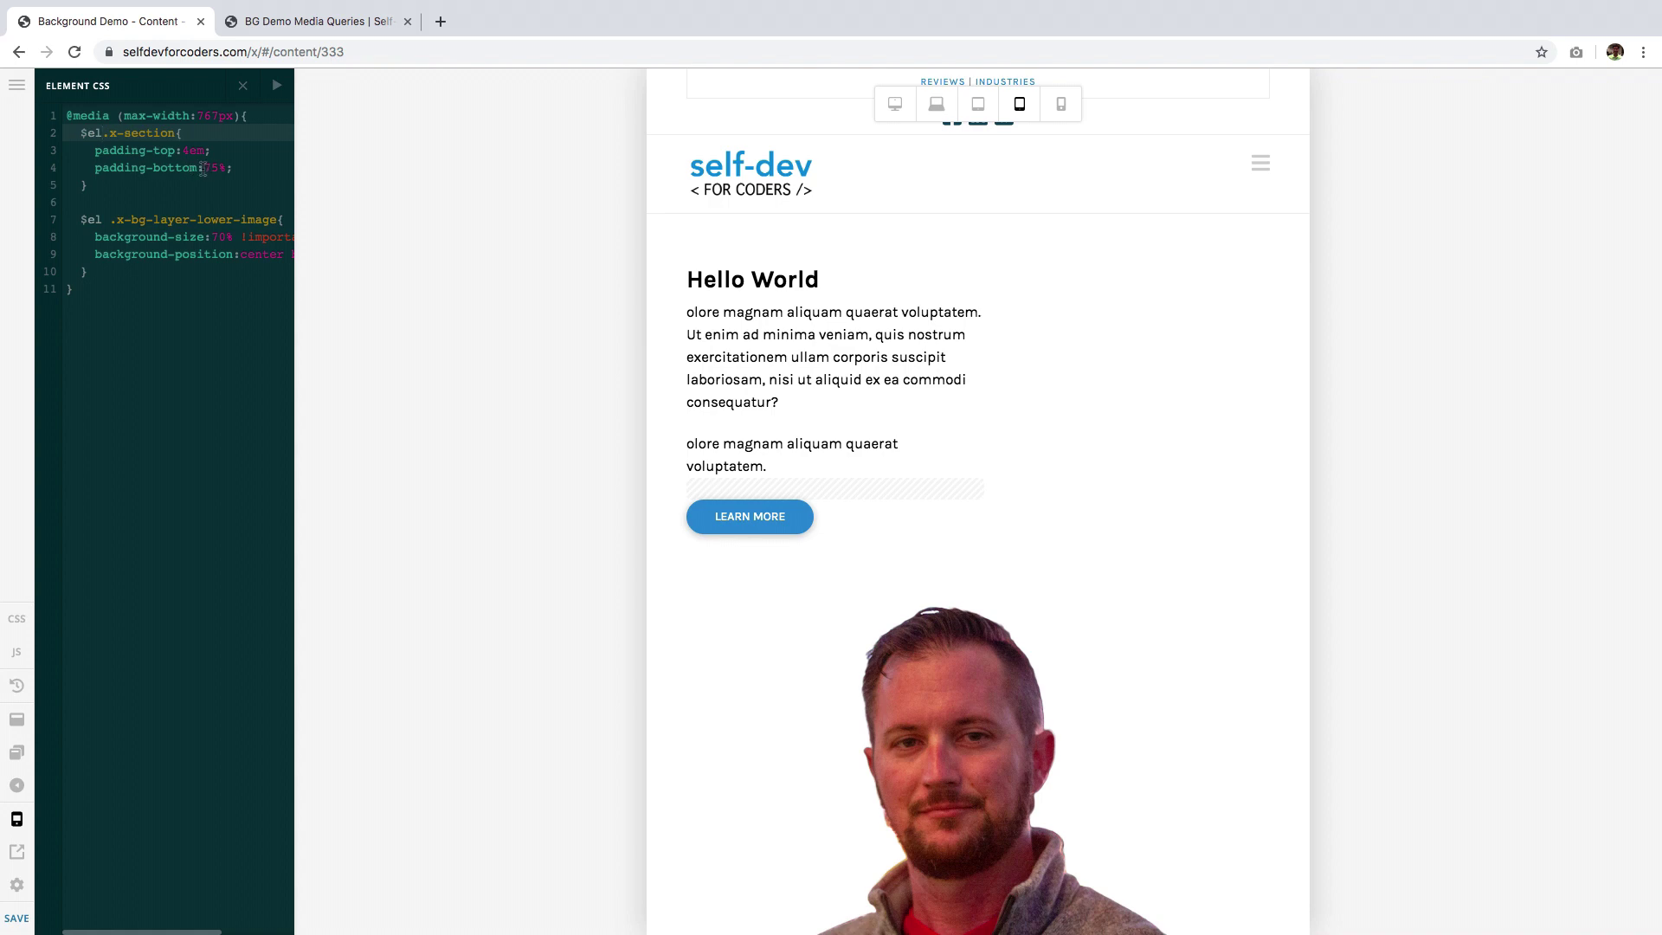
scroll(678, 570, "down", 2)
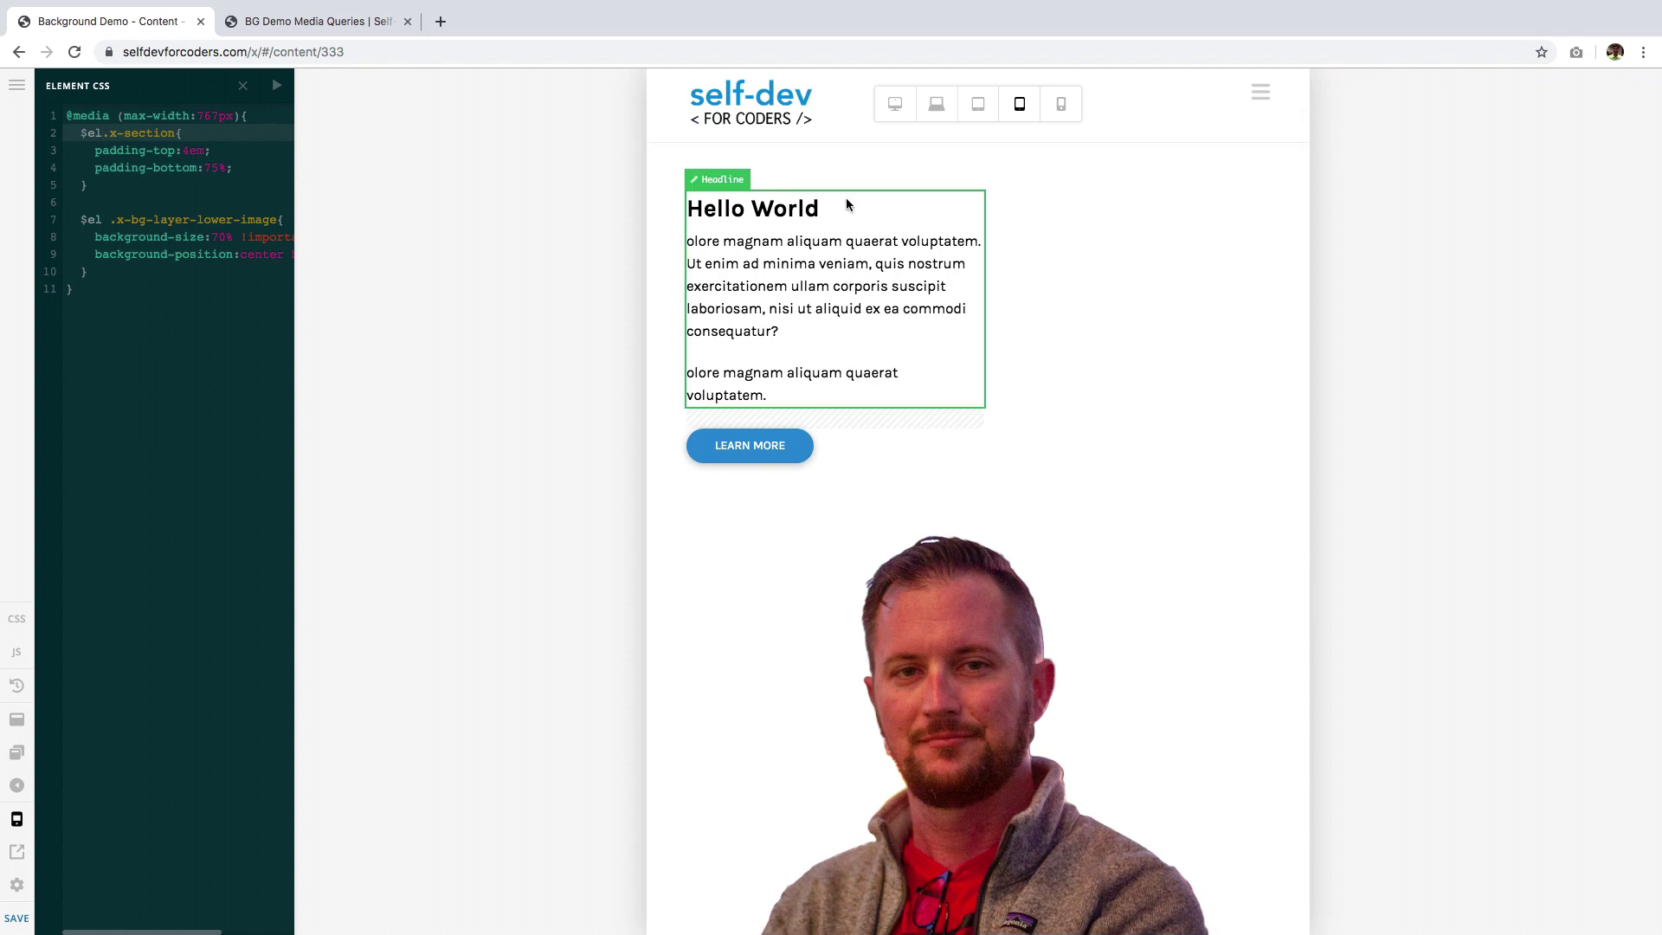
scroll(843, 159, "down", 3)
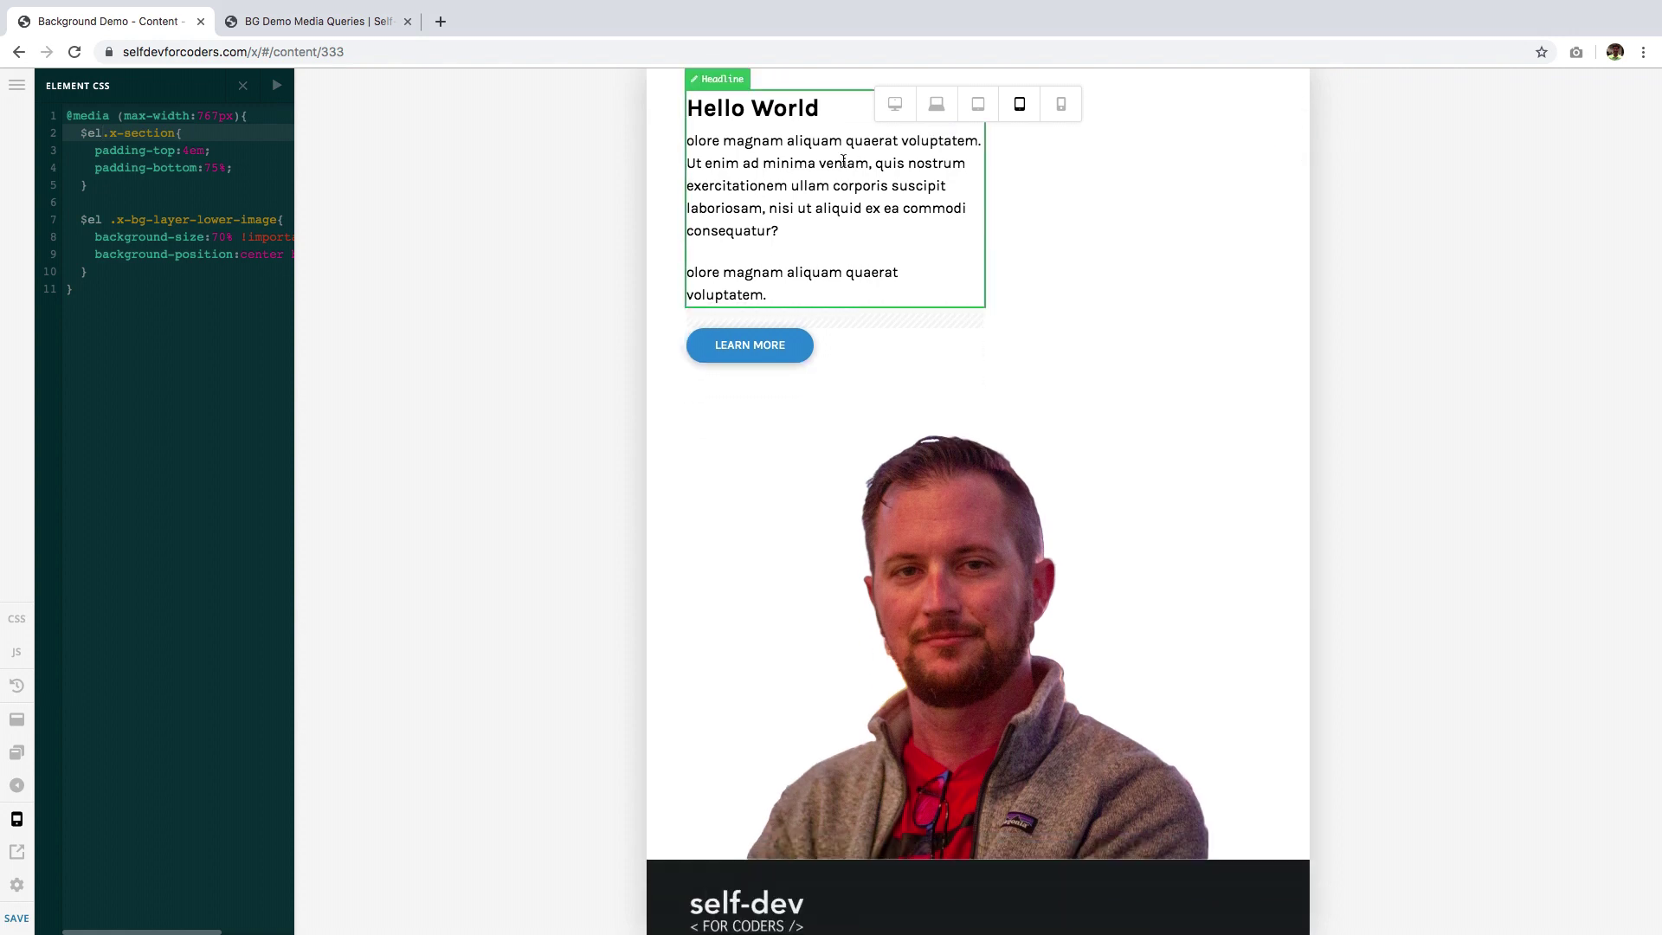
scroll(1245, 642, "up", 5)
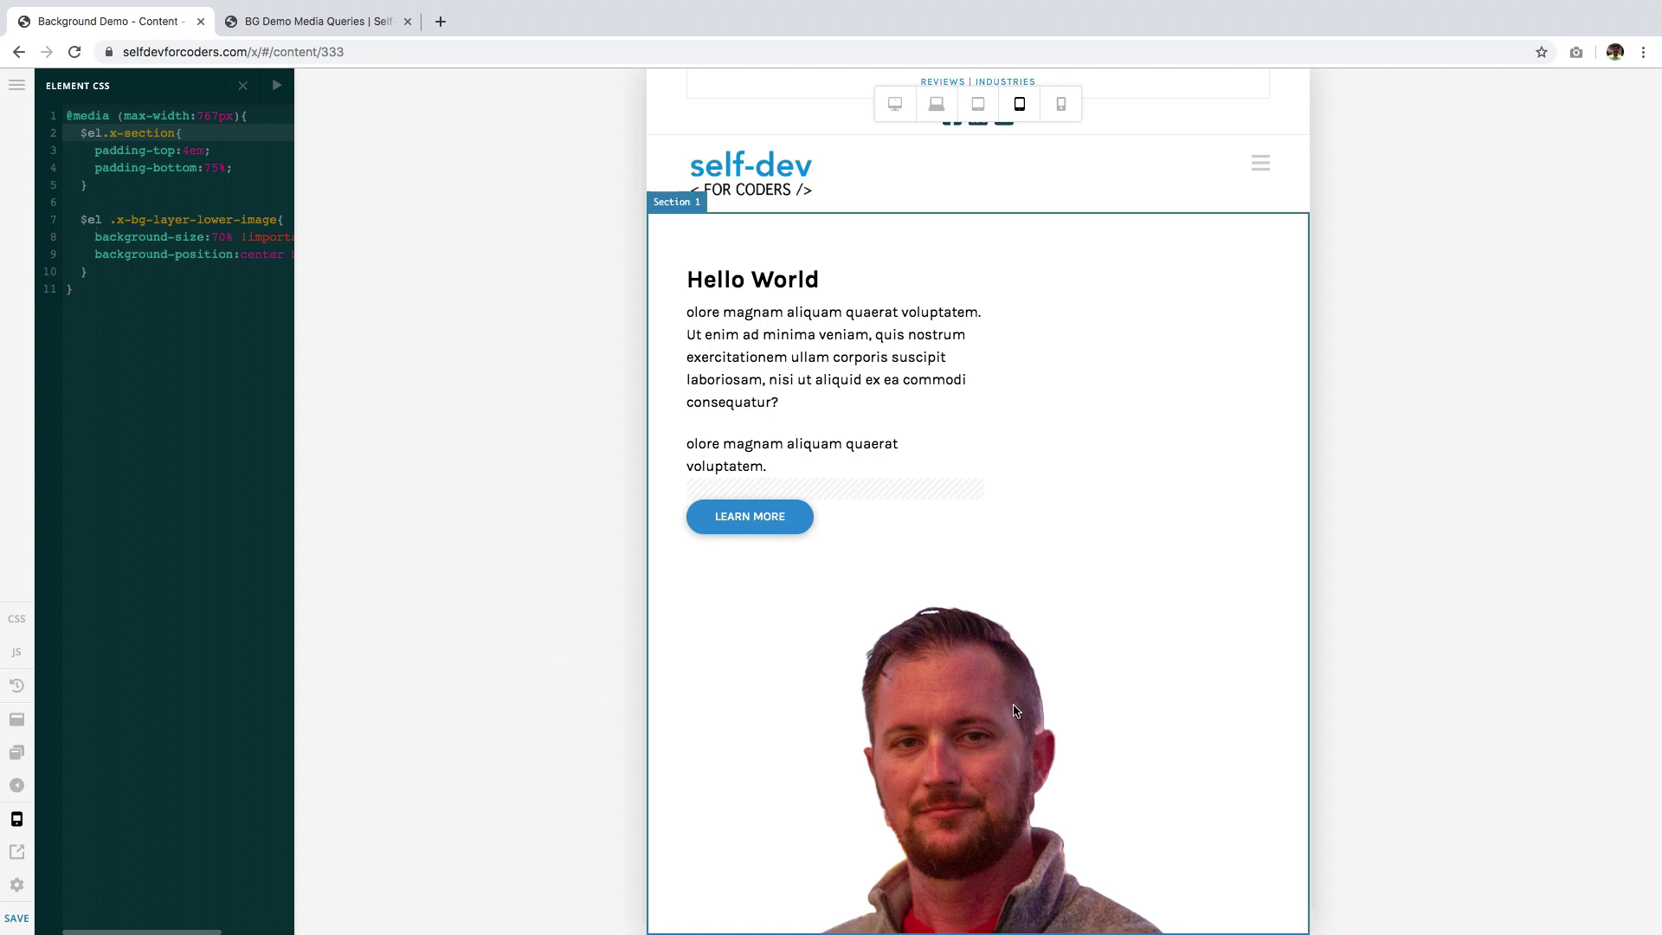
left_click_drag(110, 220, 275, 219)
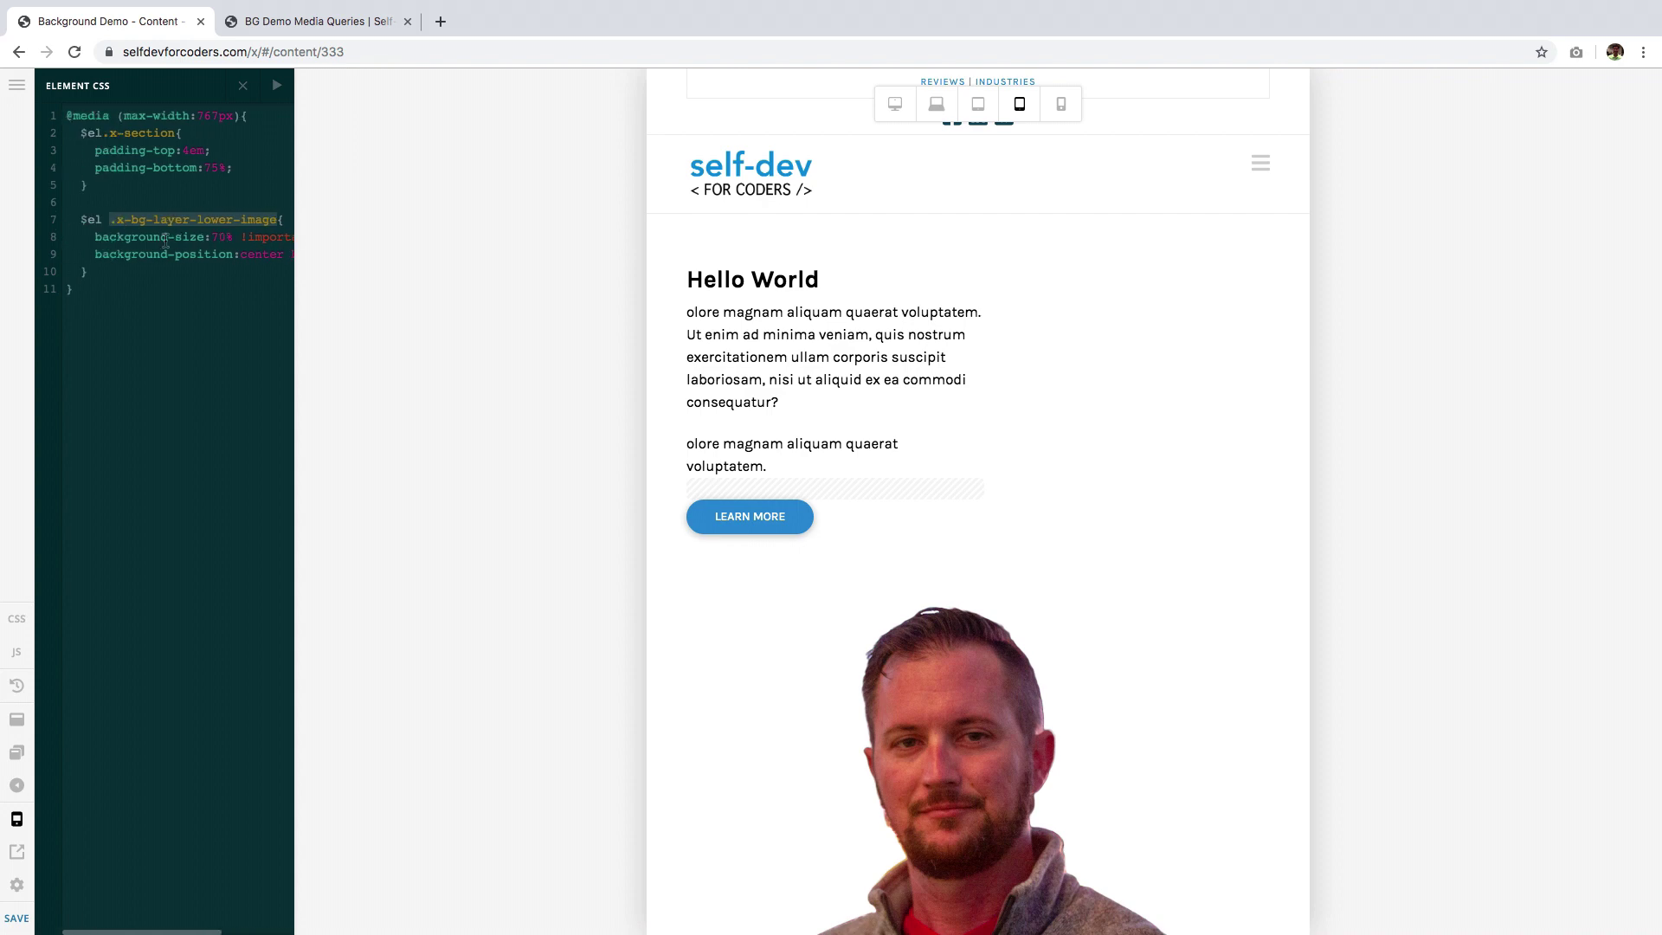
Tweak the media query's background-size value and change its background-position from center to right
double_click(222, 236)
type("50")
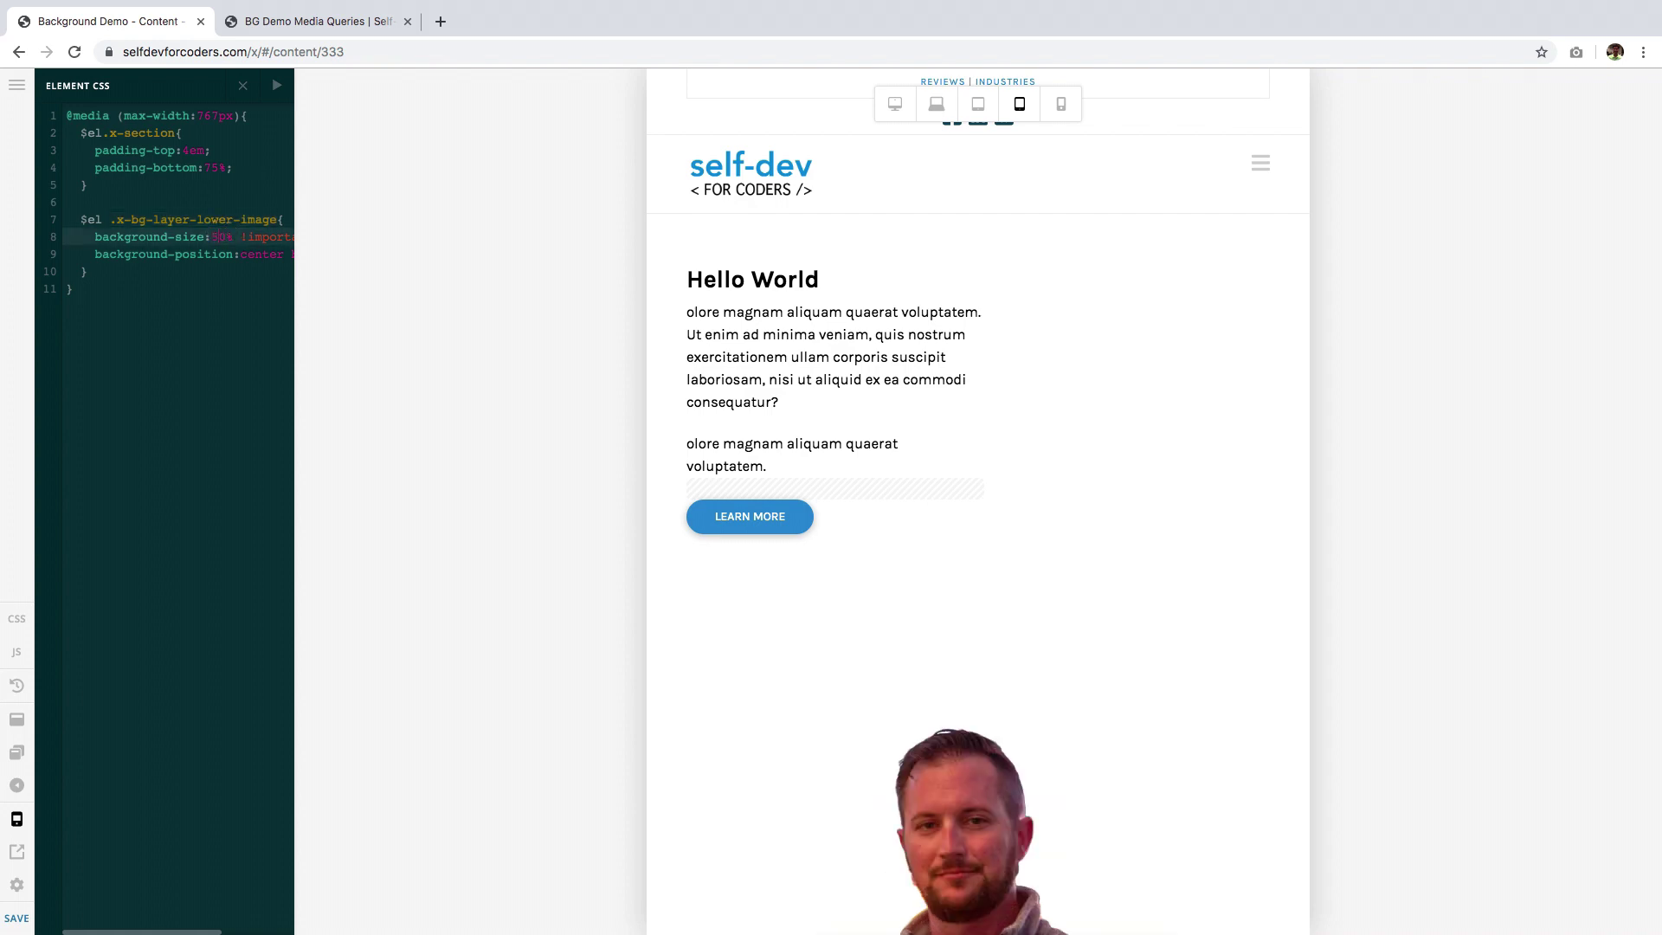
scroll(994, 605, "down", 2)
key("Left")
key("BackSpace")
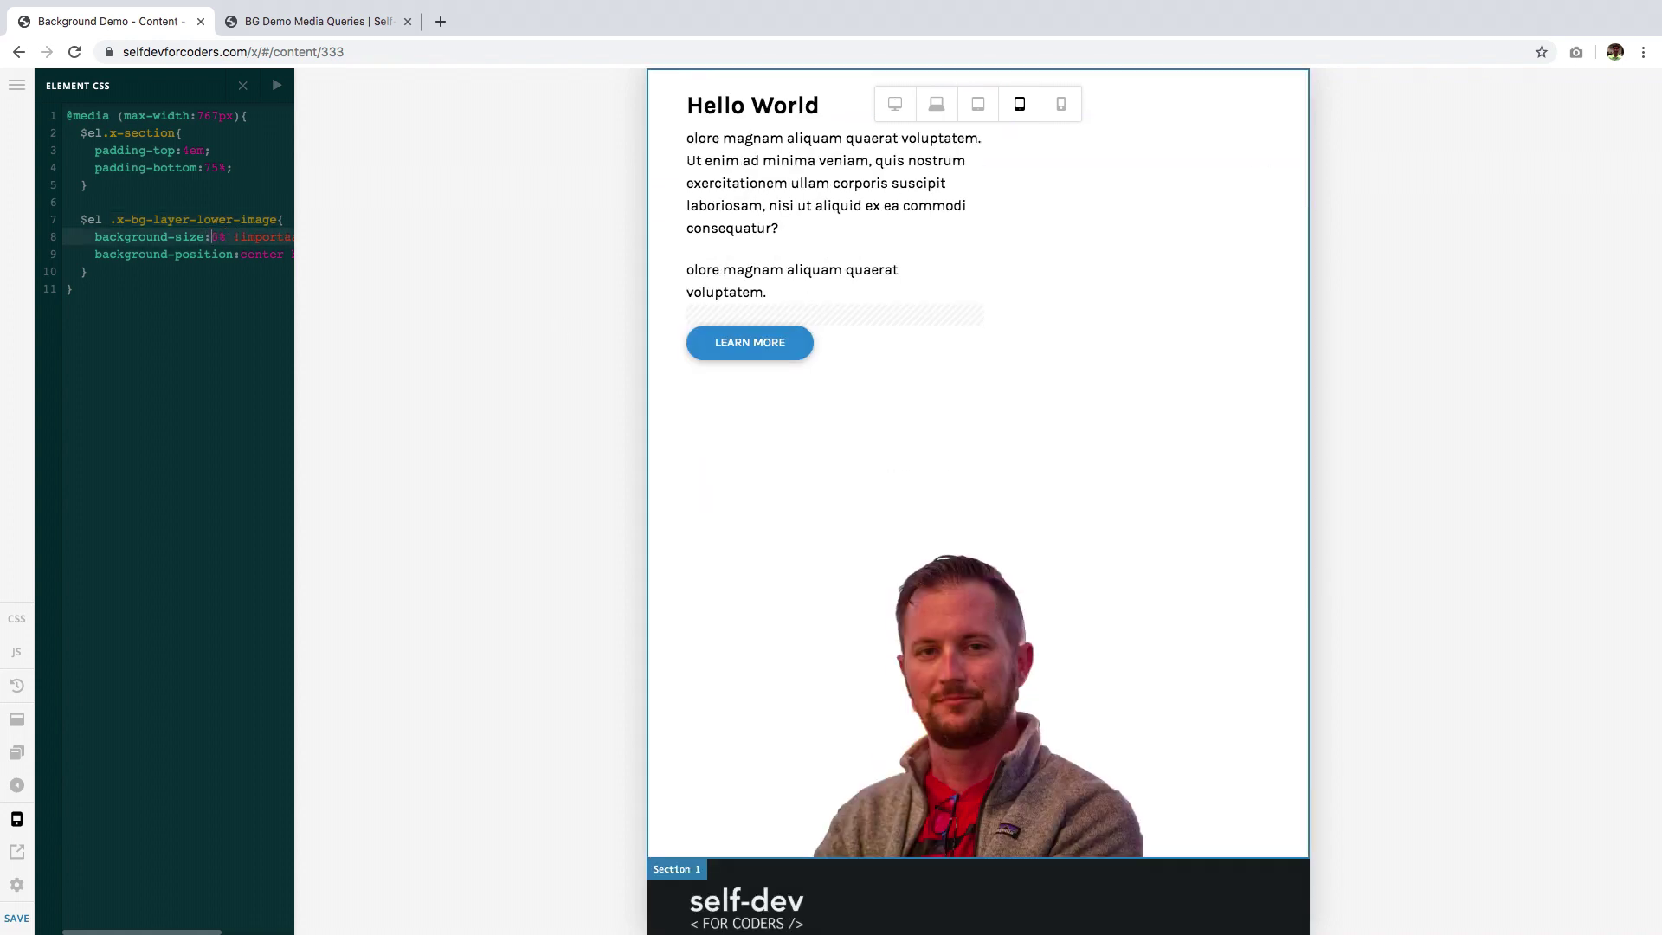
type("7")
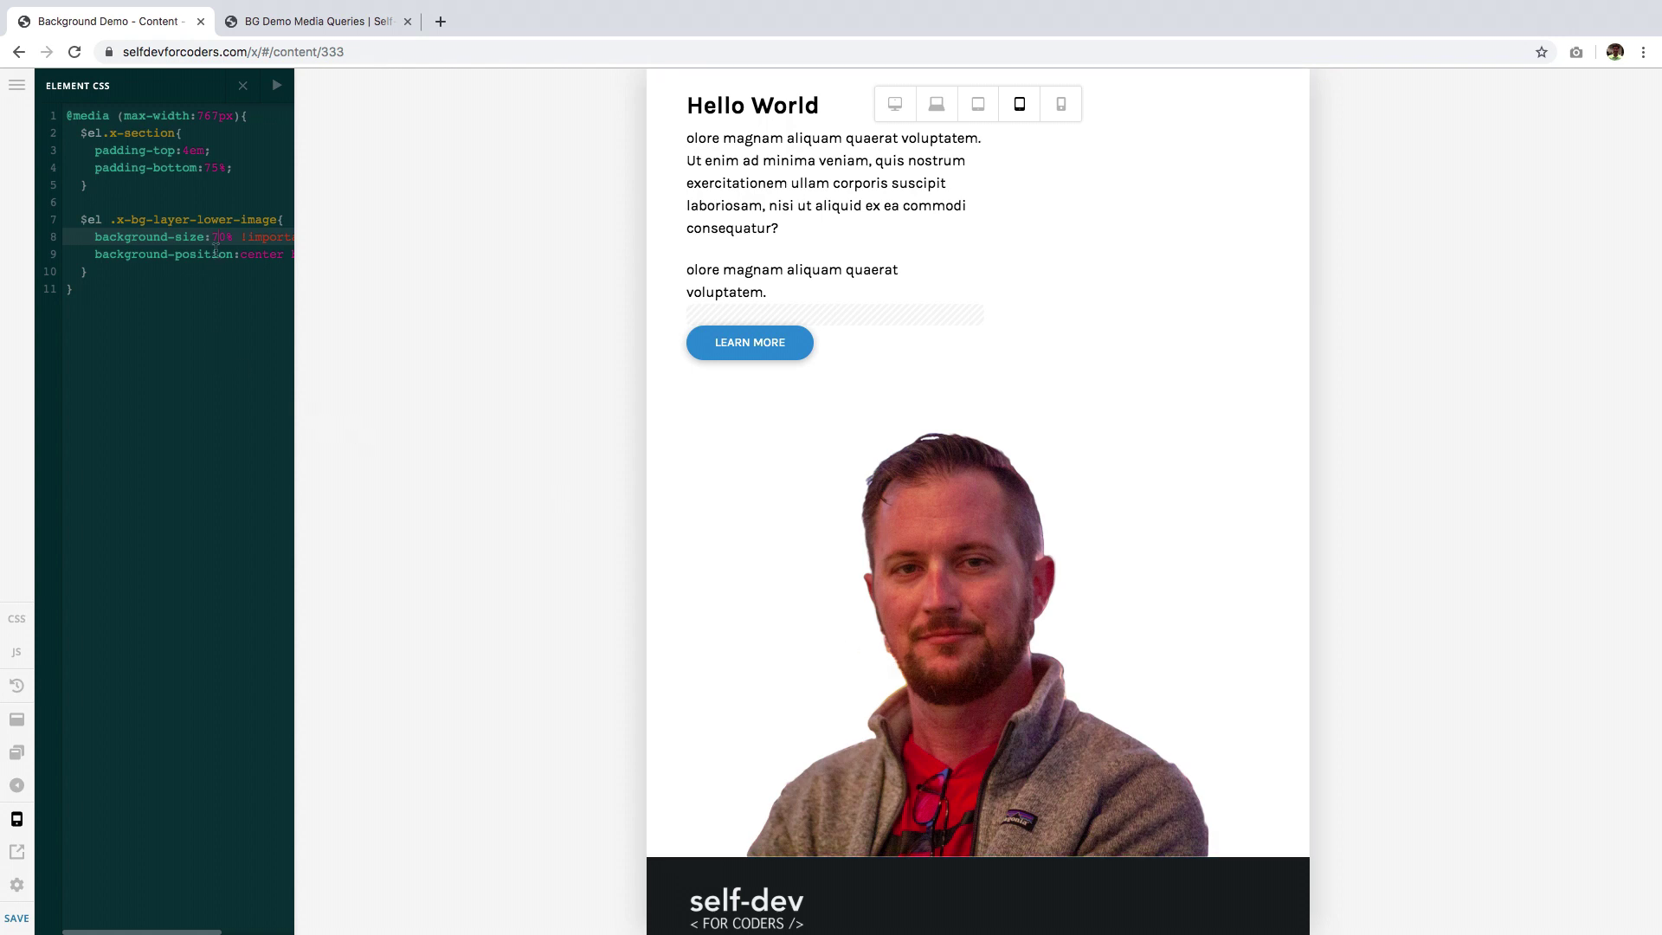
scroll(224, 236, "right", 3)
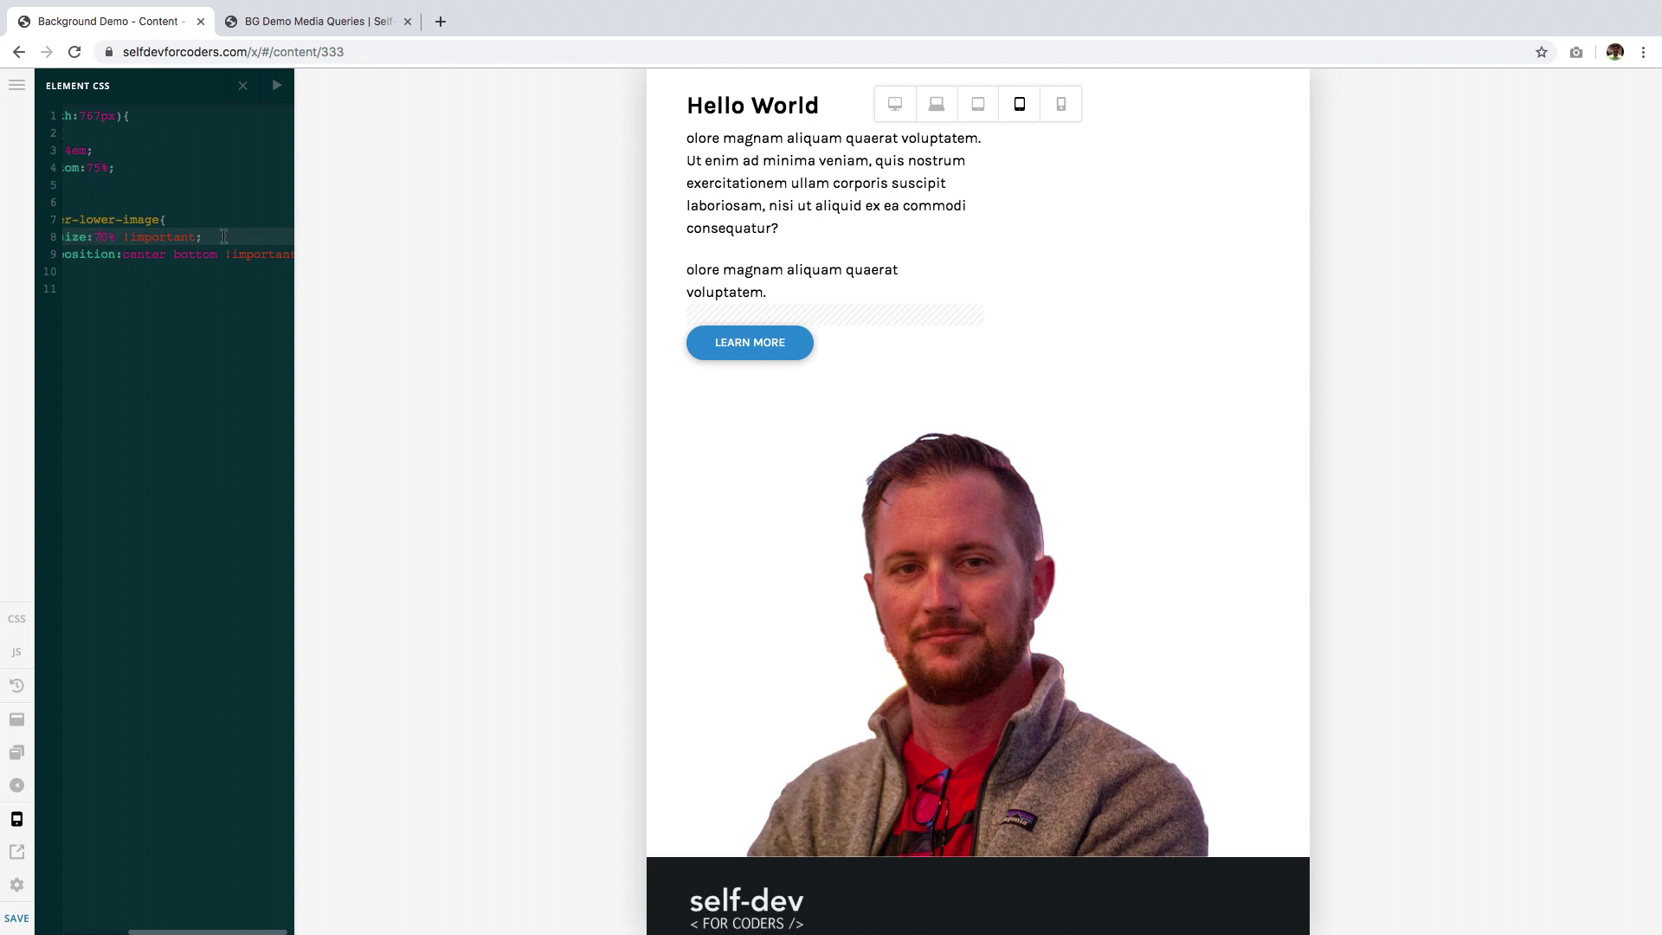
scroll(224, 236, "left", 2)
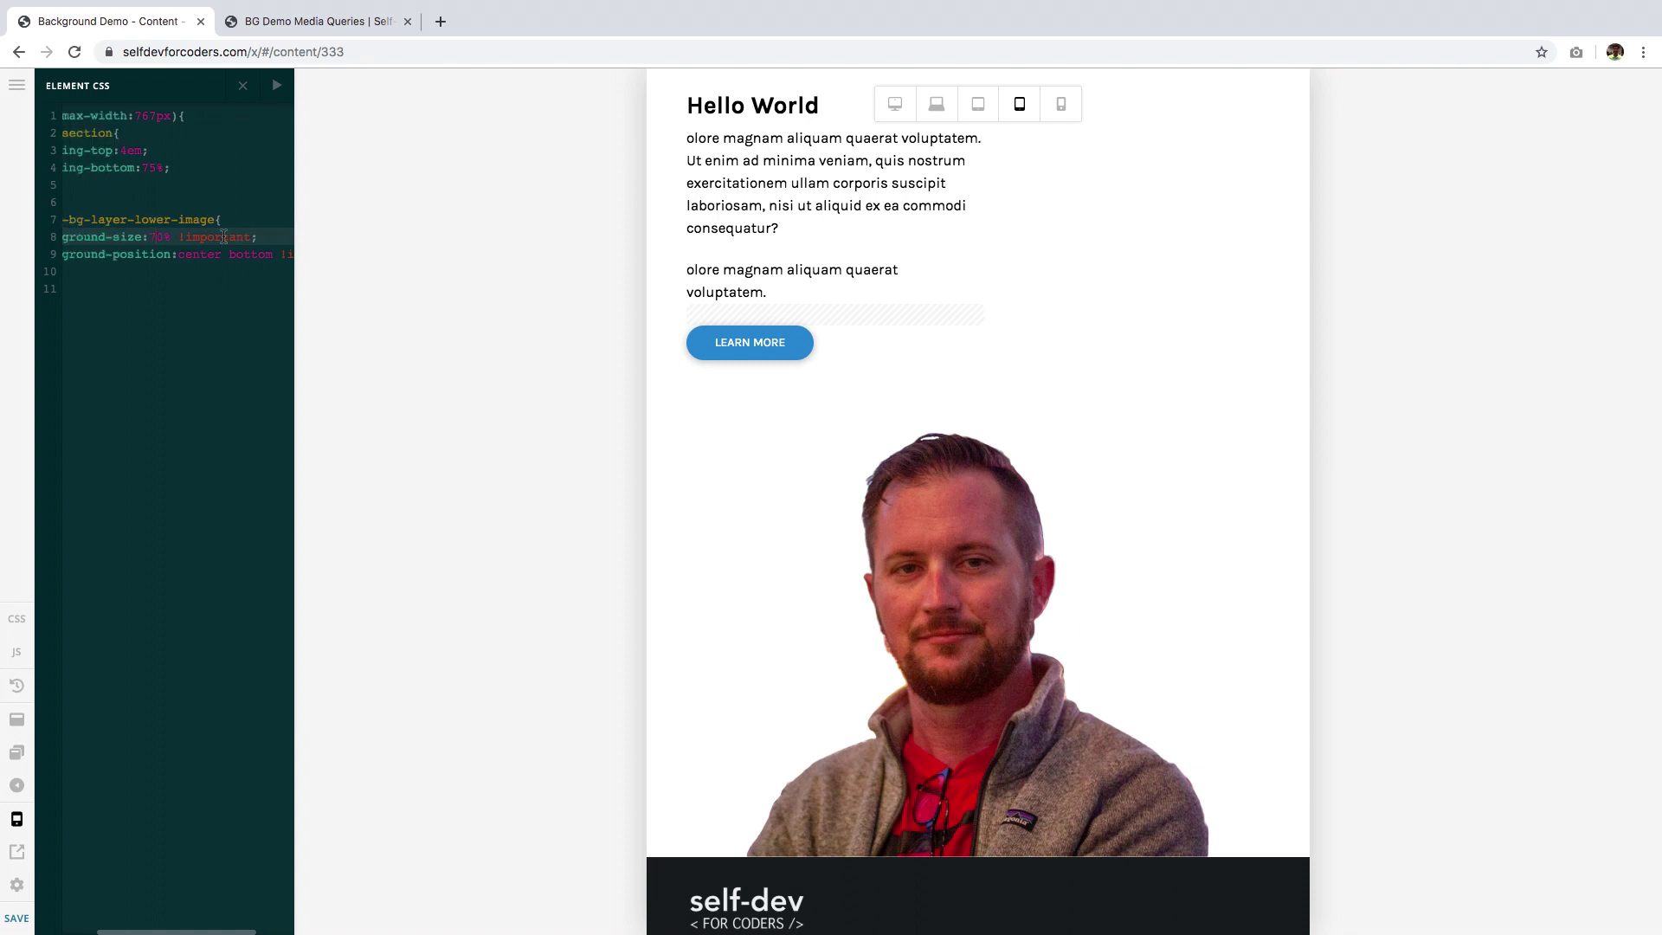
double_click(206, 253)
type("righ")
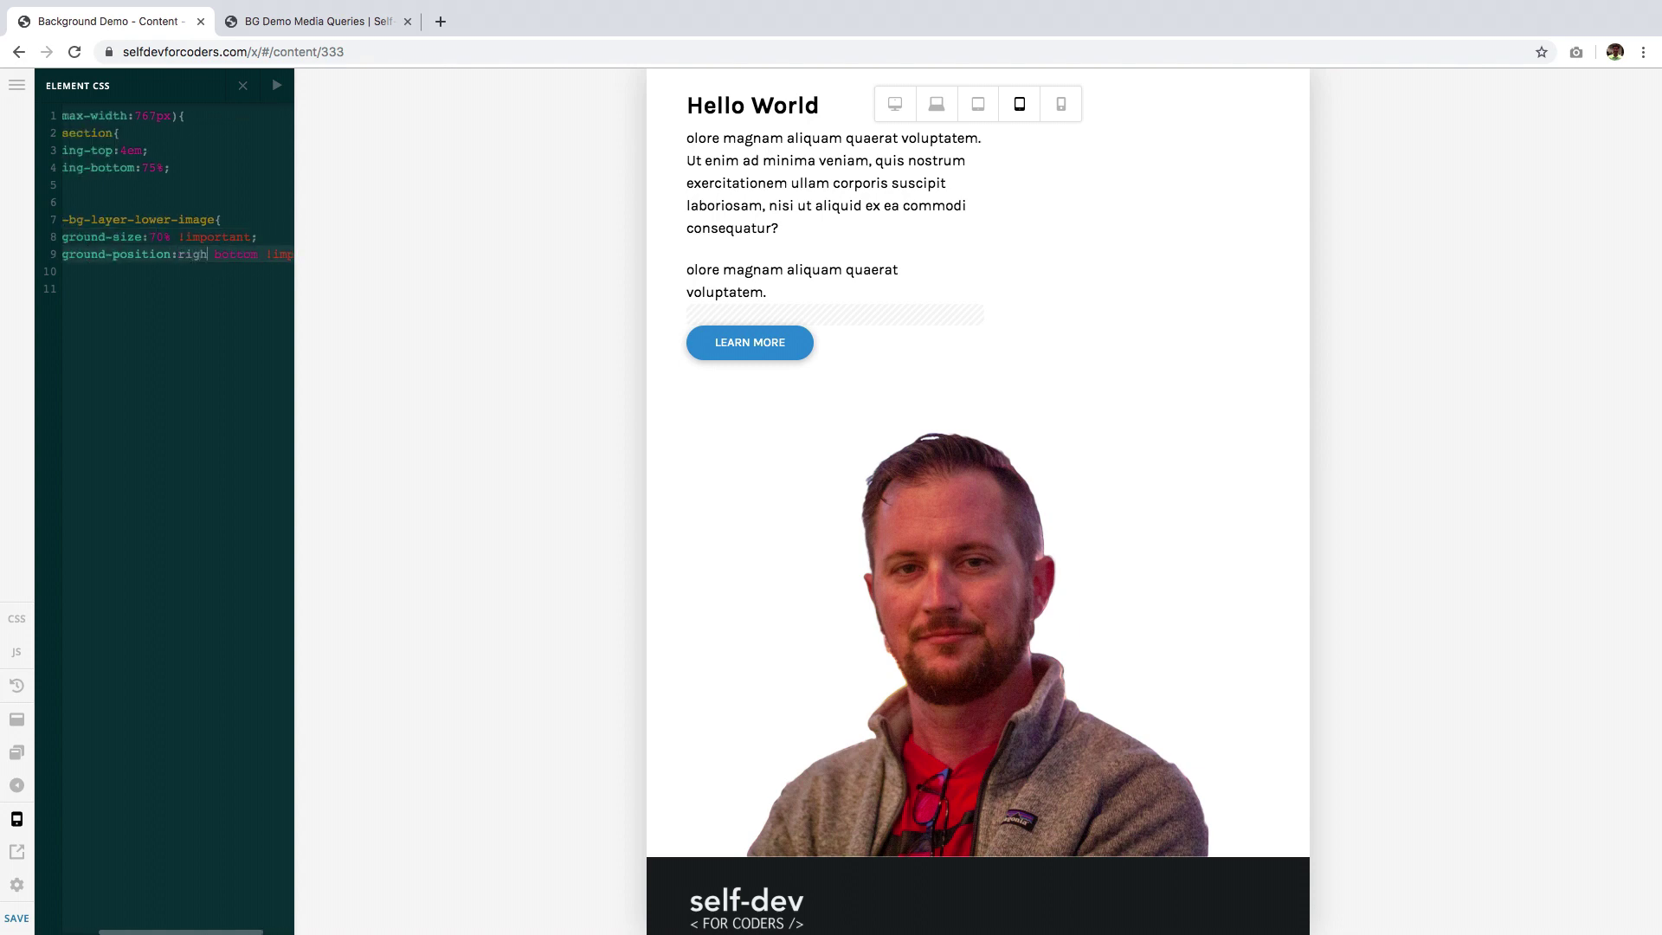
type("t")
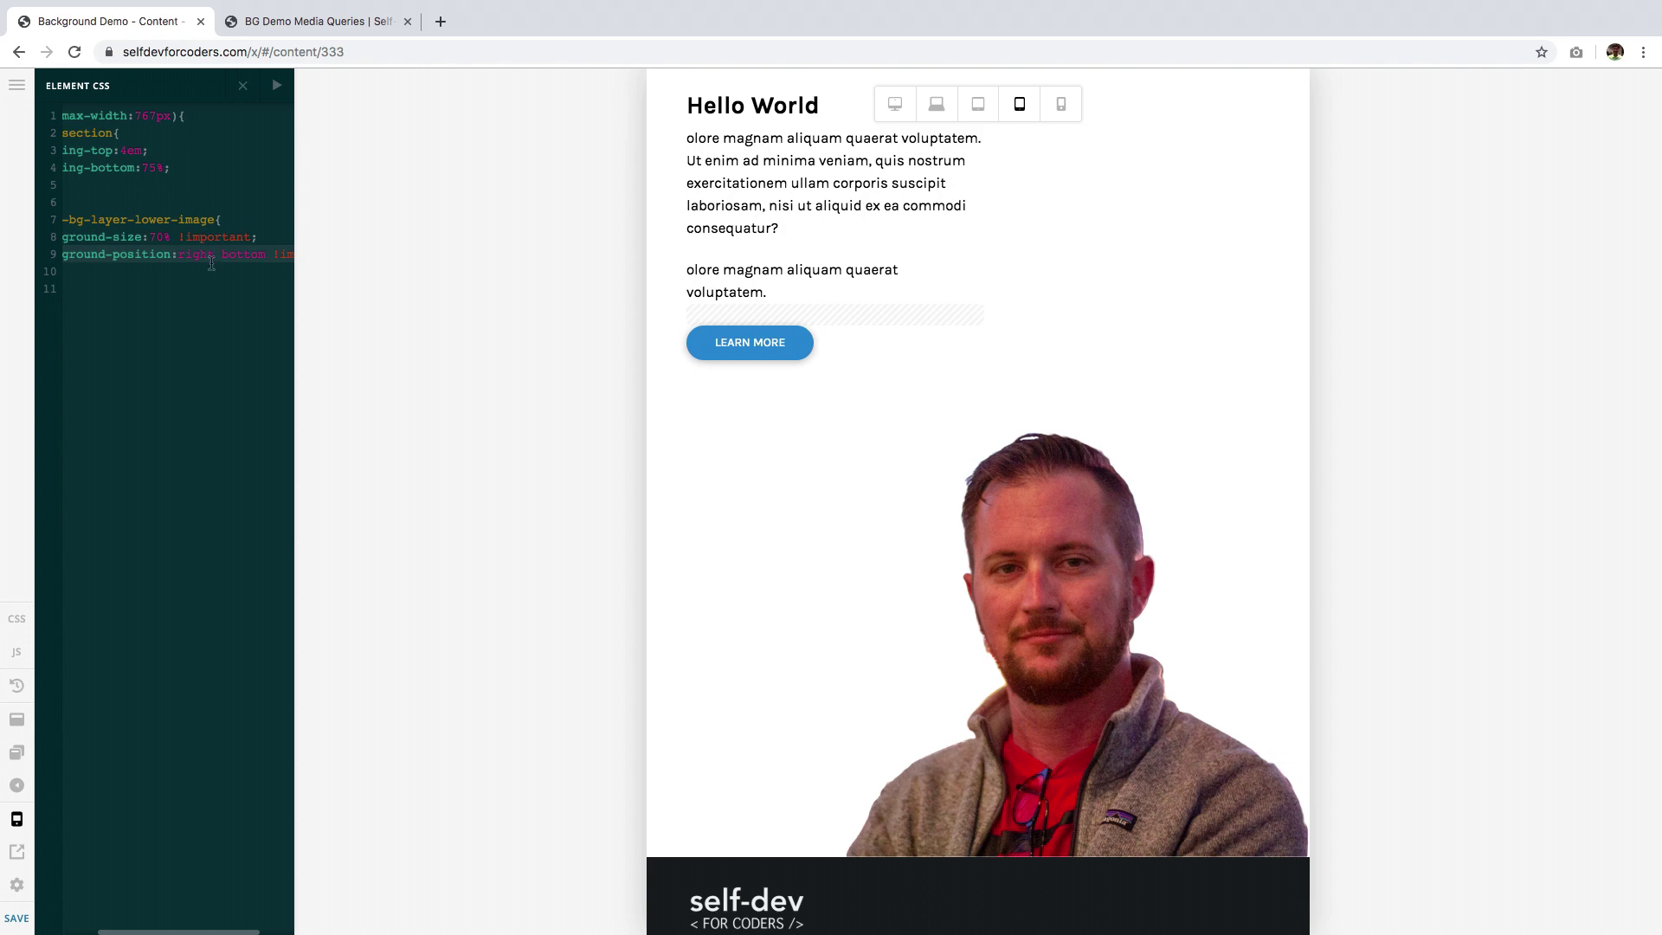
Reopen Section 1's Element CSS and change background-position to center bottom
left_click(244, 86)
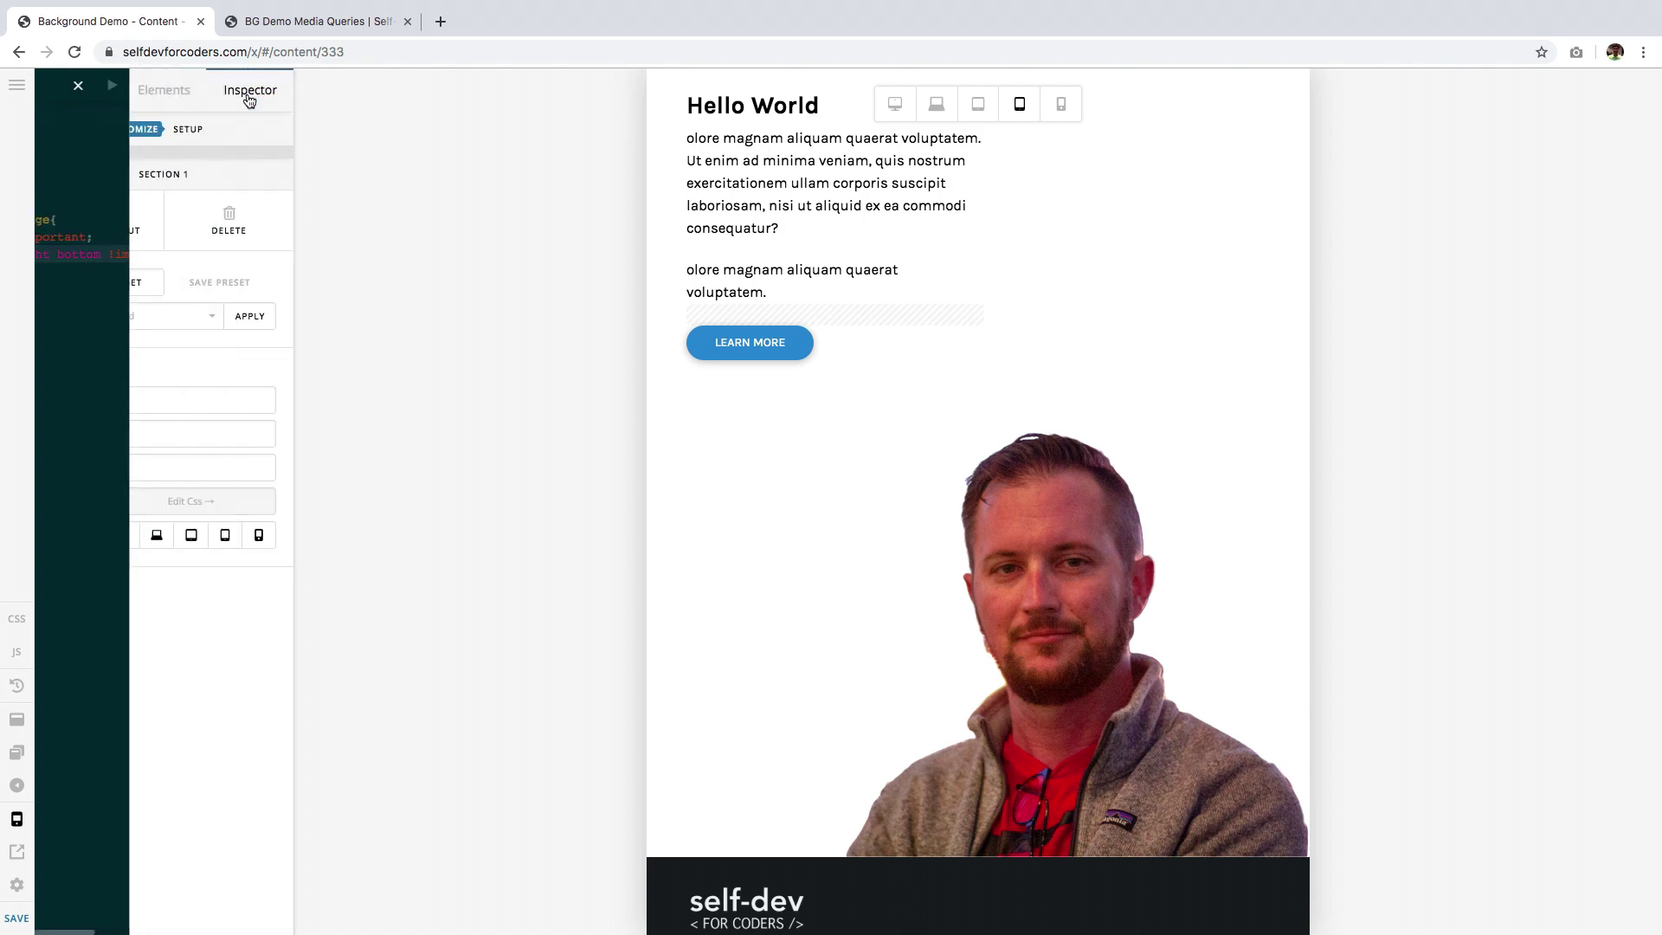
left_click(774, 542)
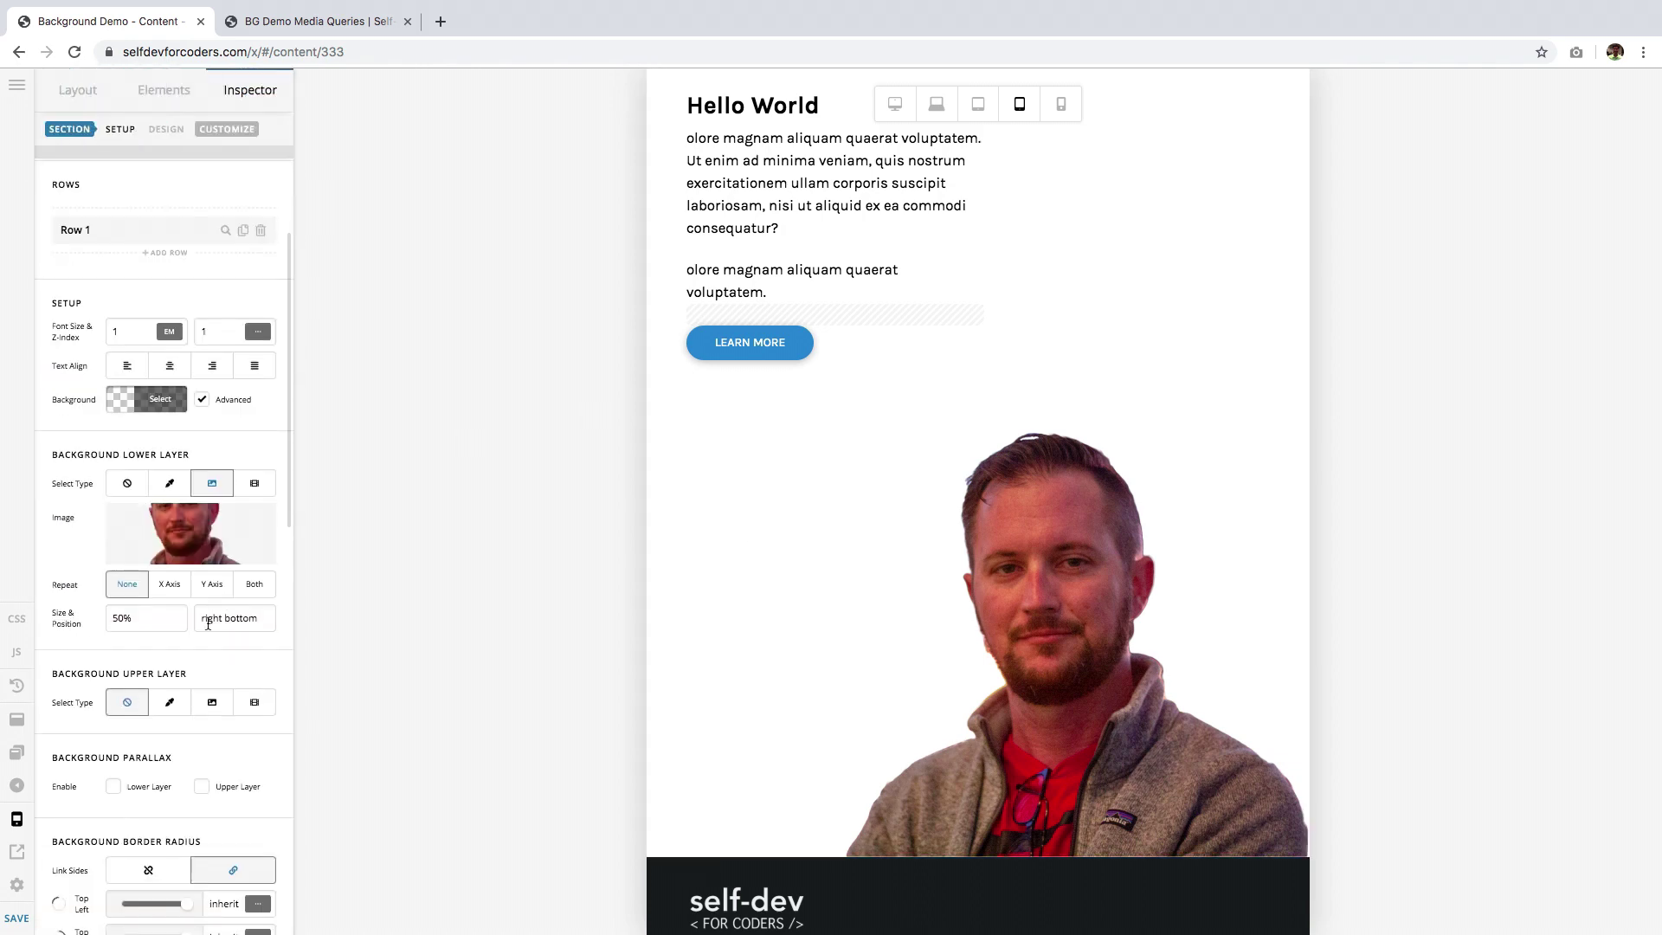
left_click(226, 129)
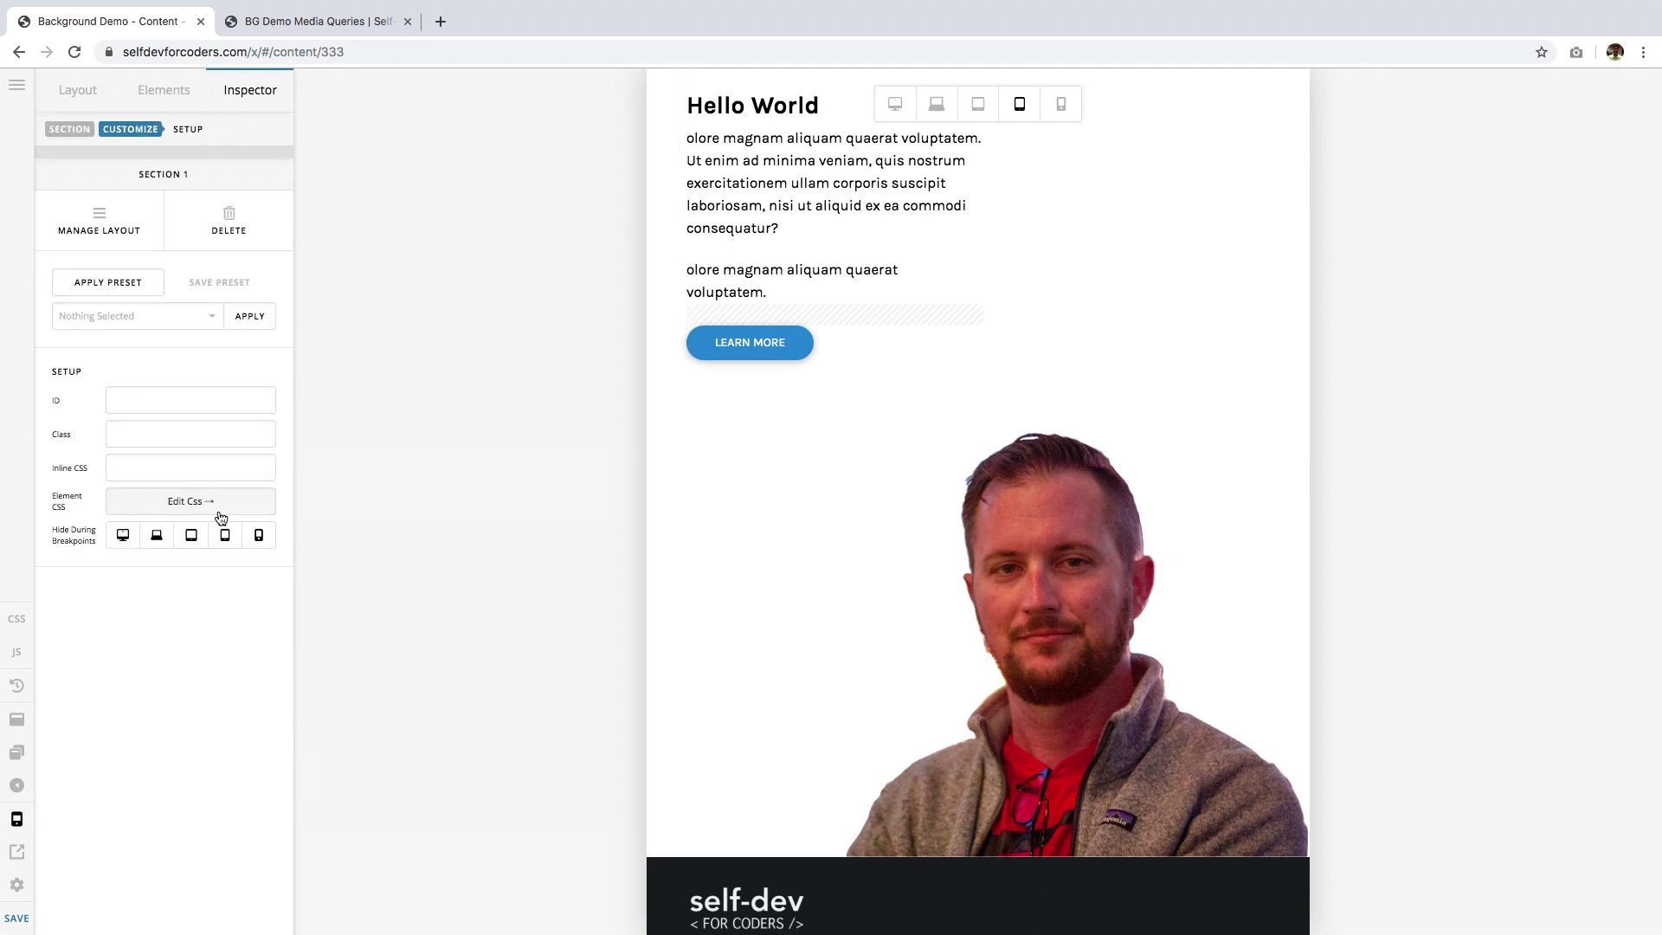
left_click(215, 503)
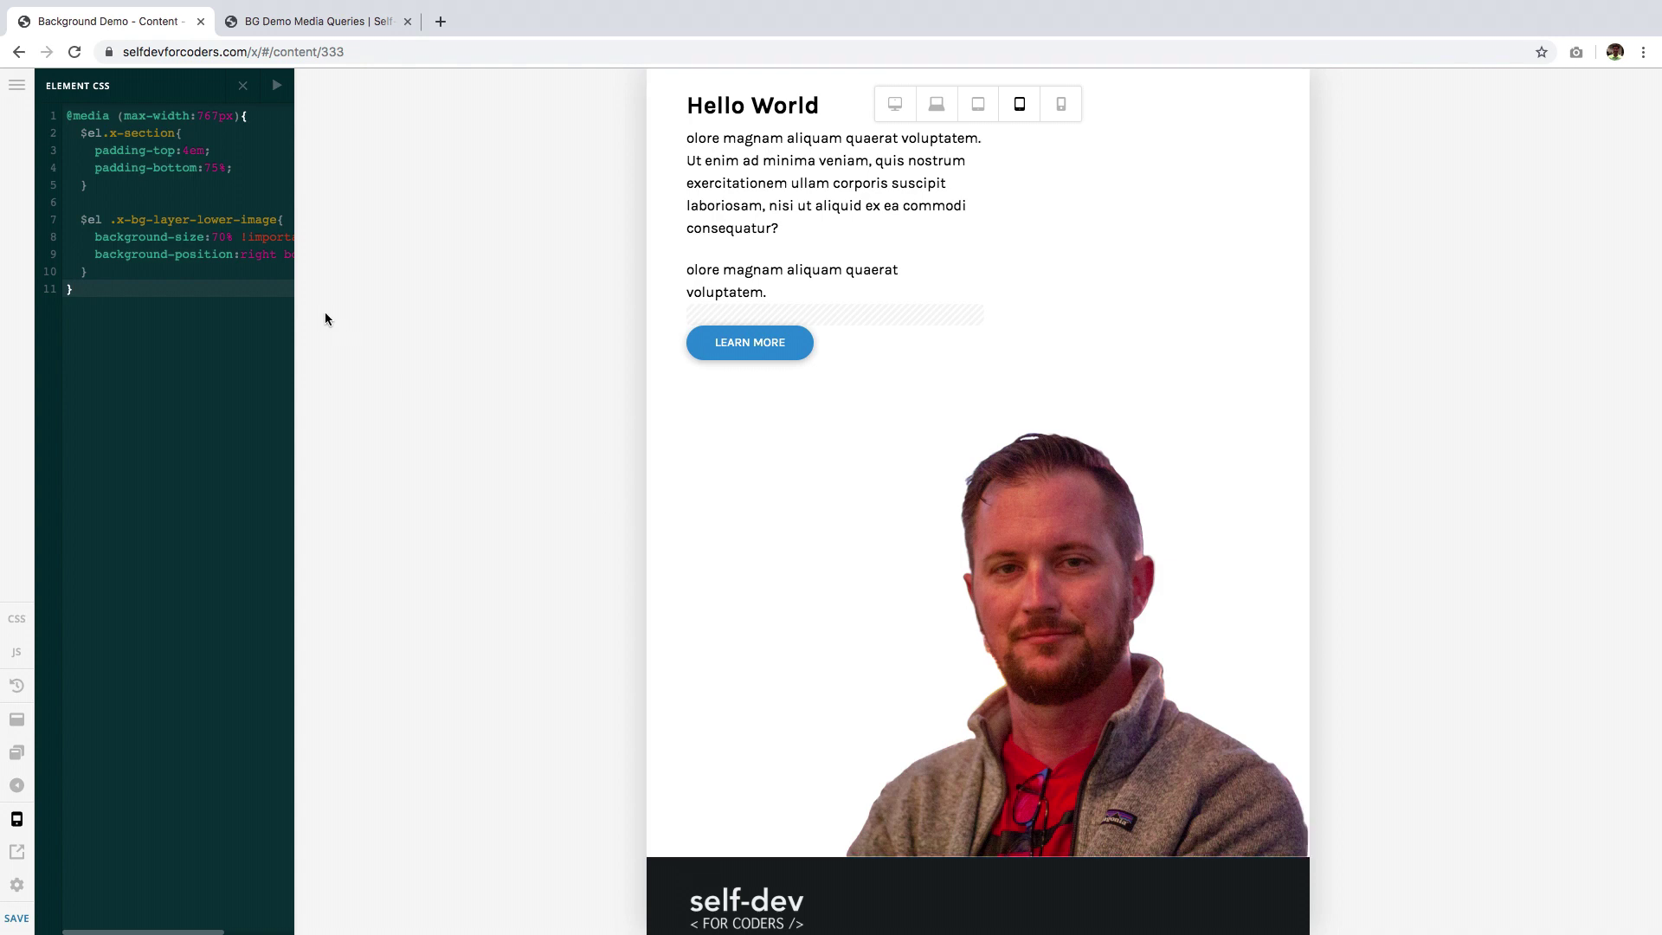
double_click(256, 254)
type("center")
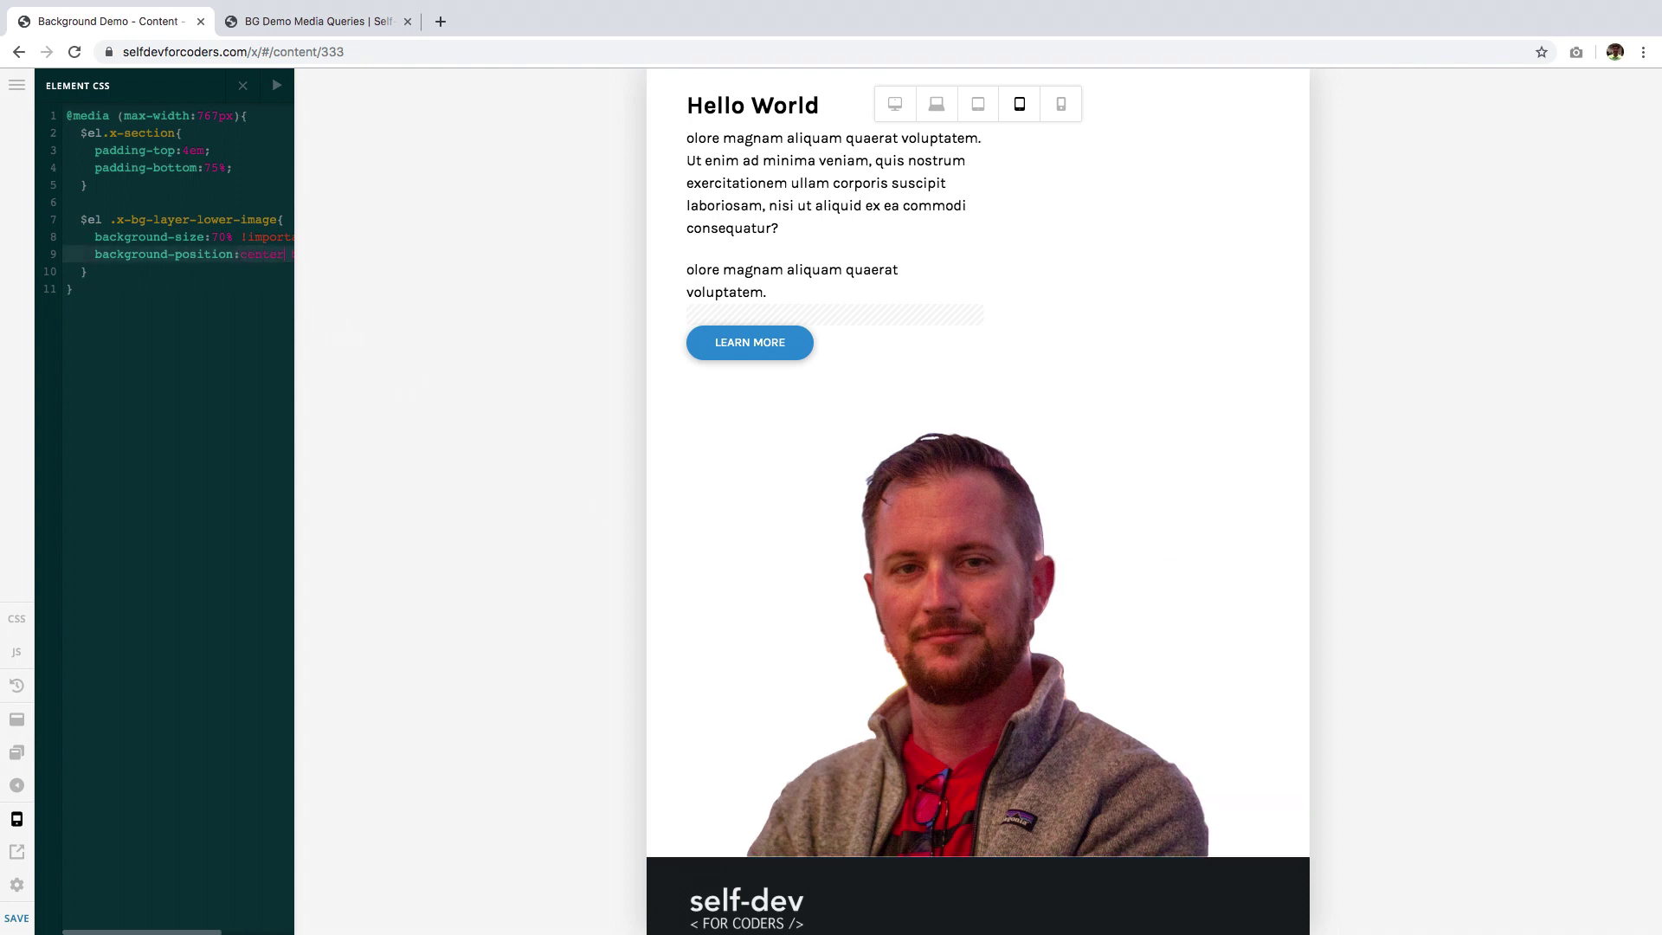
scroll(197, 262, "right", 3)
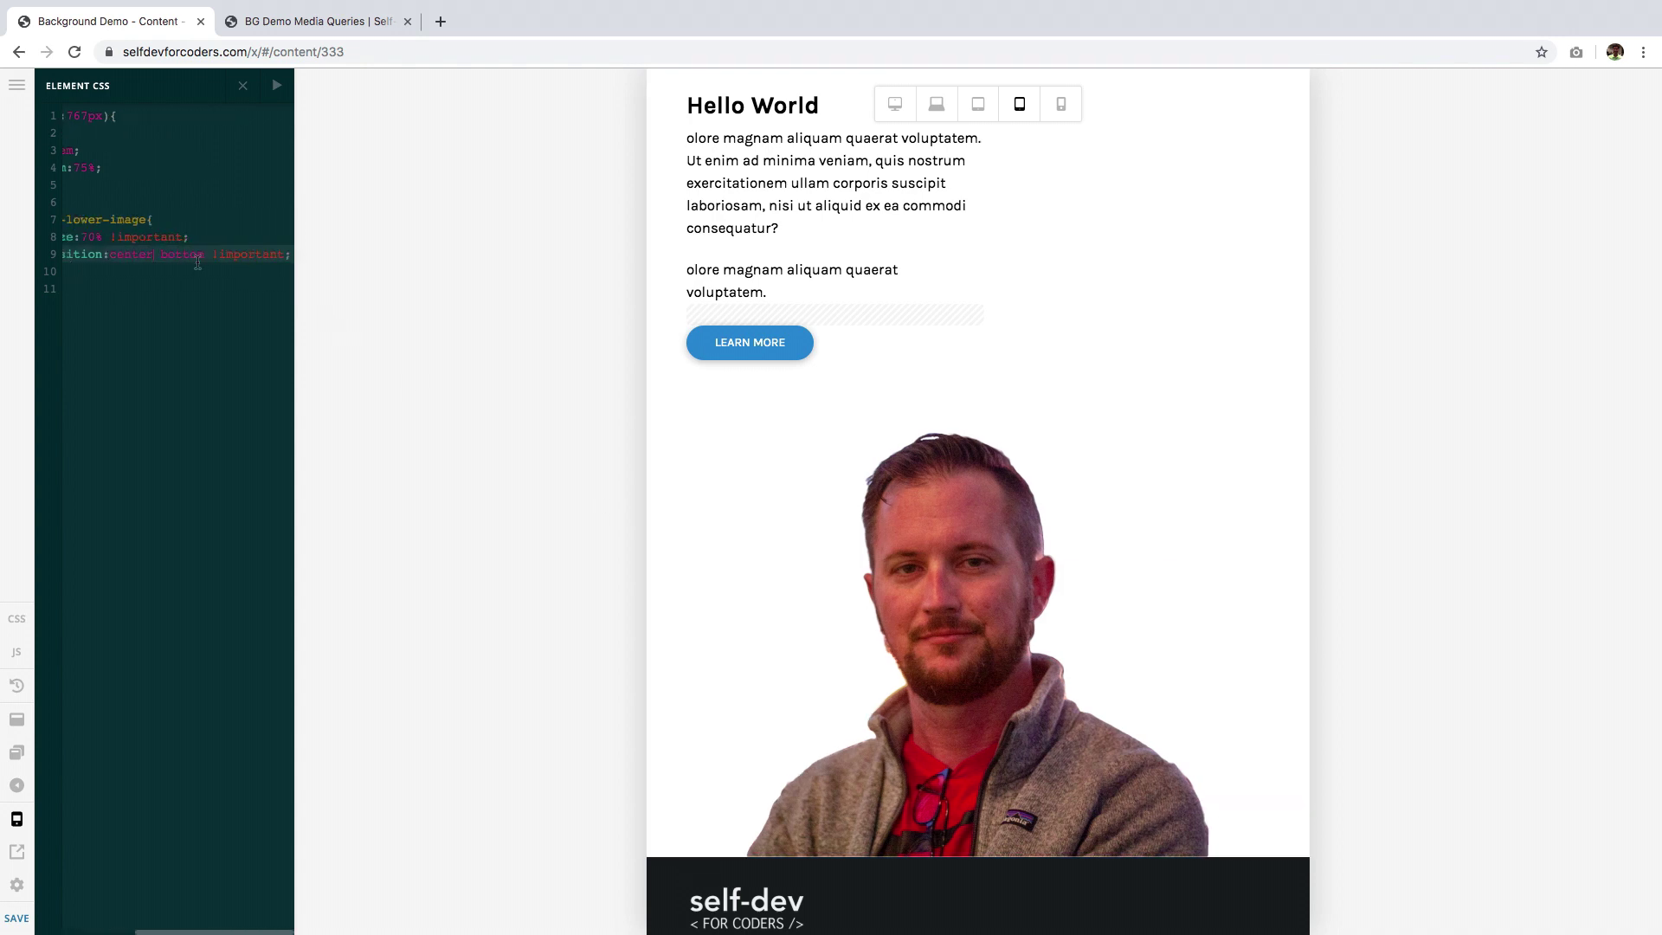
scroll(198, 262, "left", 3)
scroll(956, 439, "up", 1)
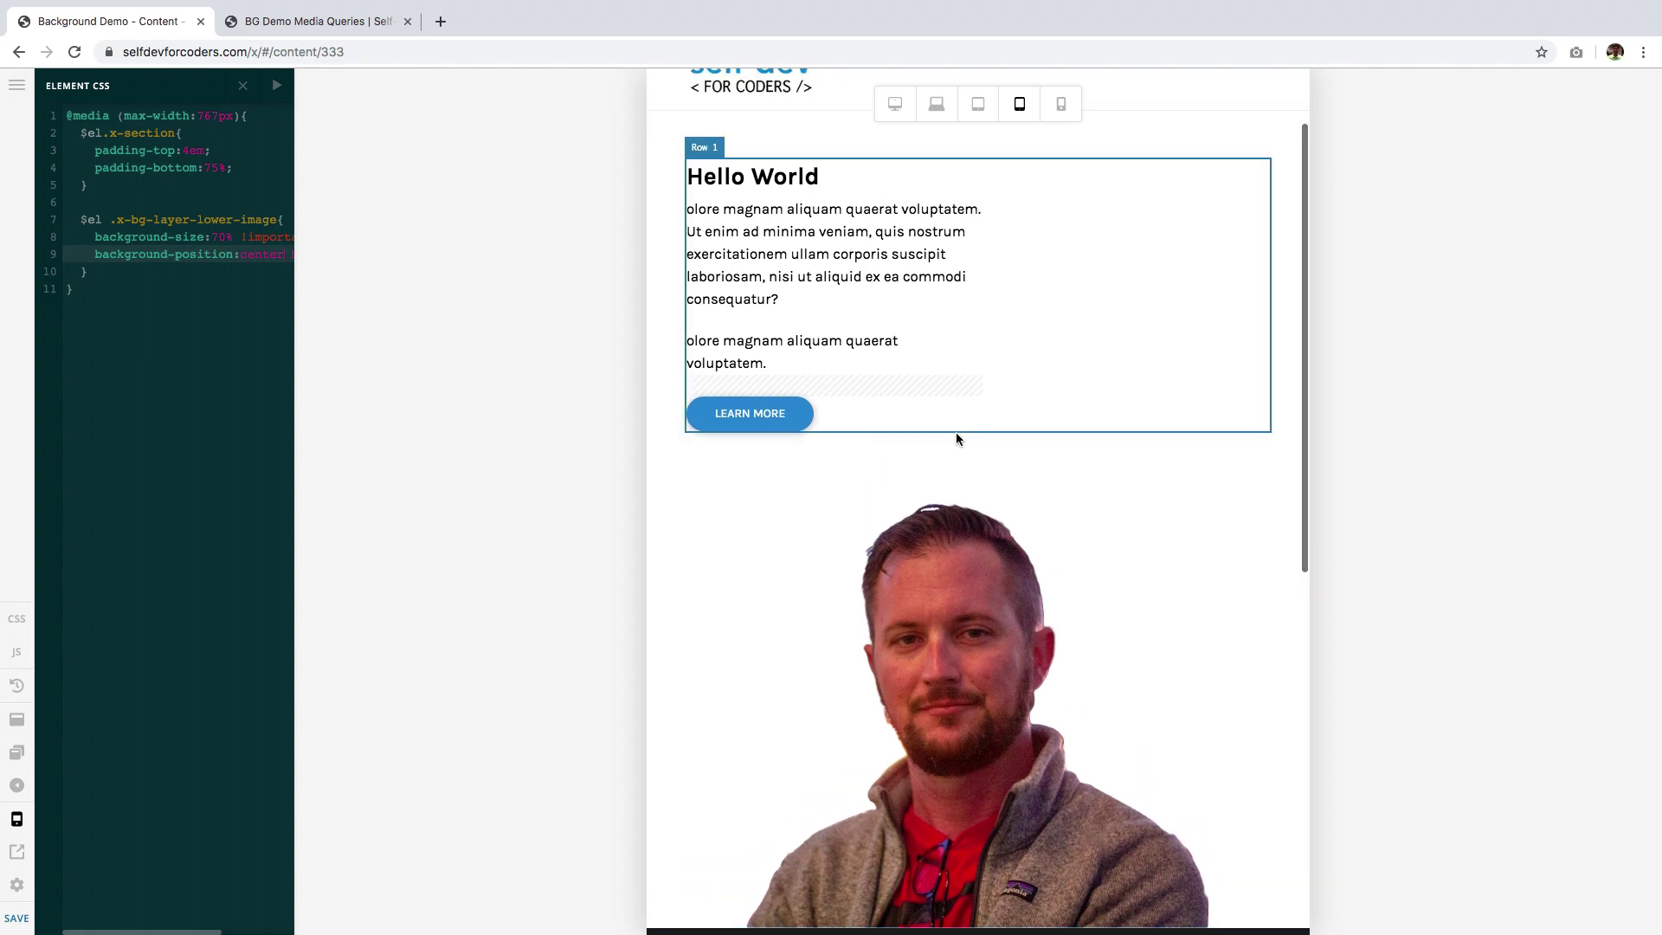
scroll(956, 439, "up", 2)
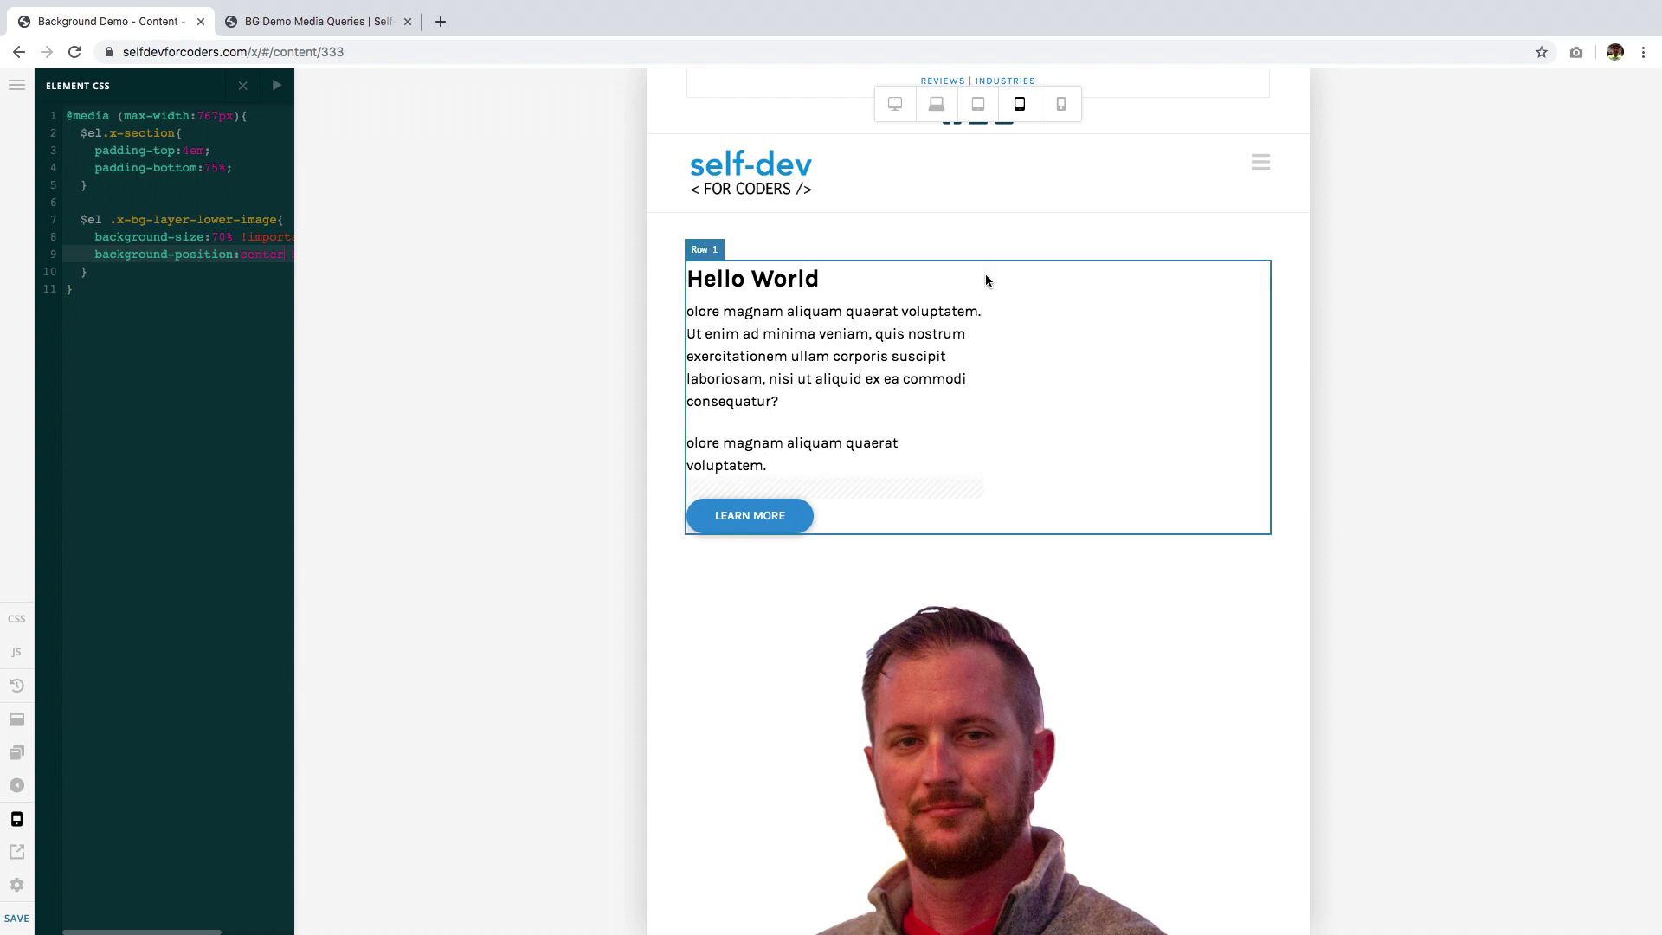
Open Column 1's Element CSS and uncomment the max-width:100% media query
left_click(921, 327)
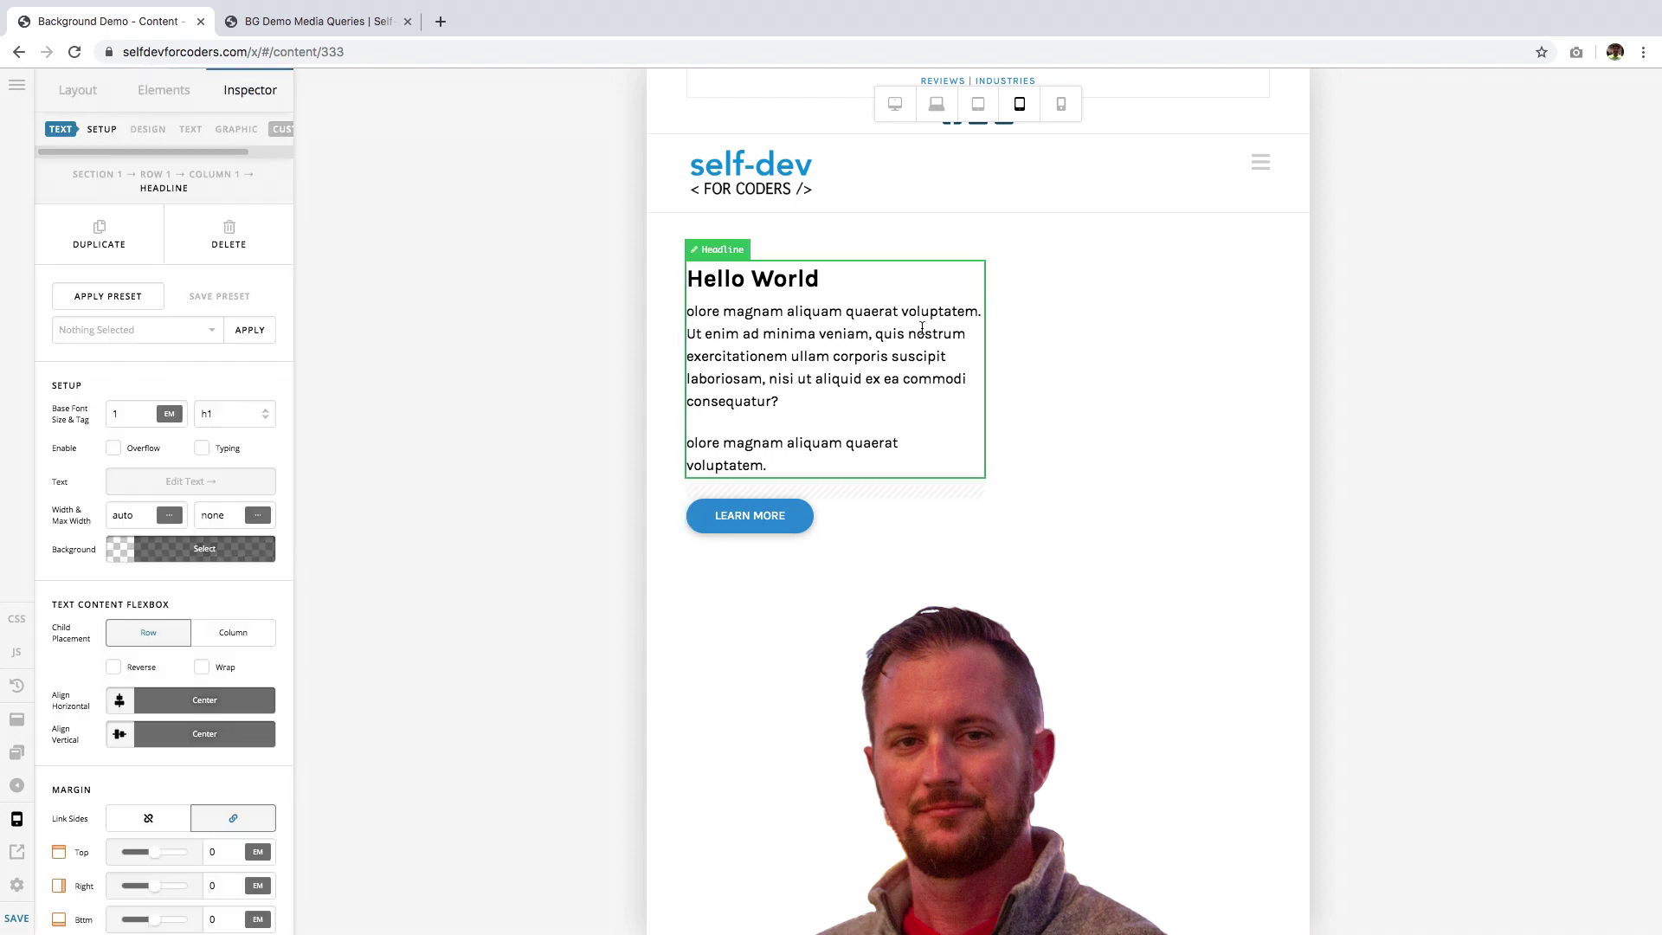
left_click(209, 176)
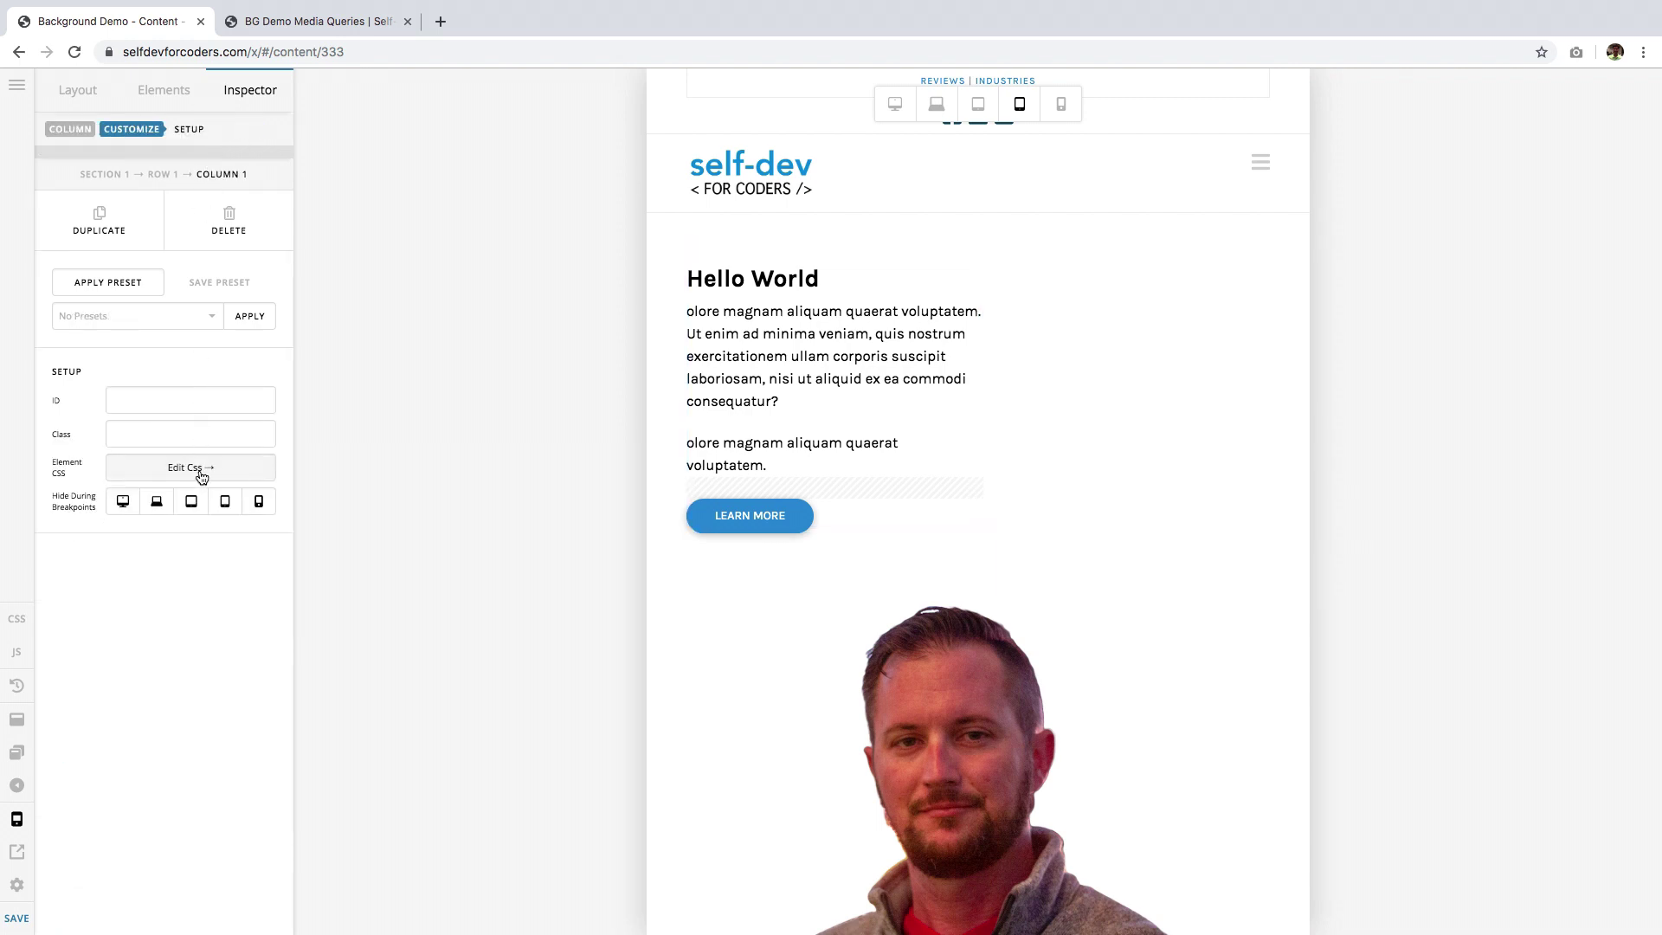
left_click(191, 468)
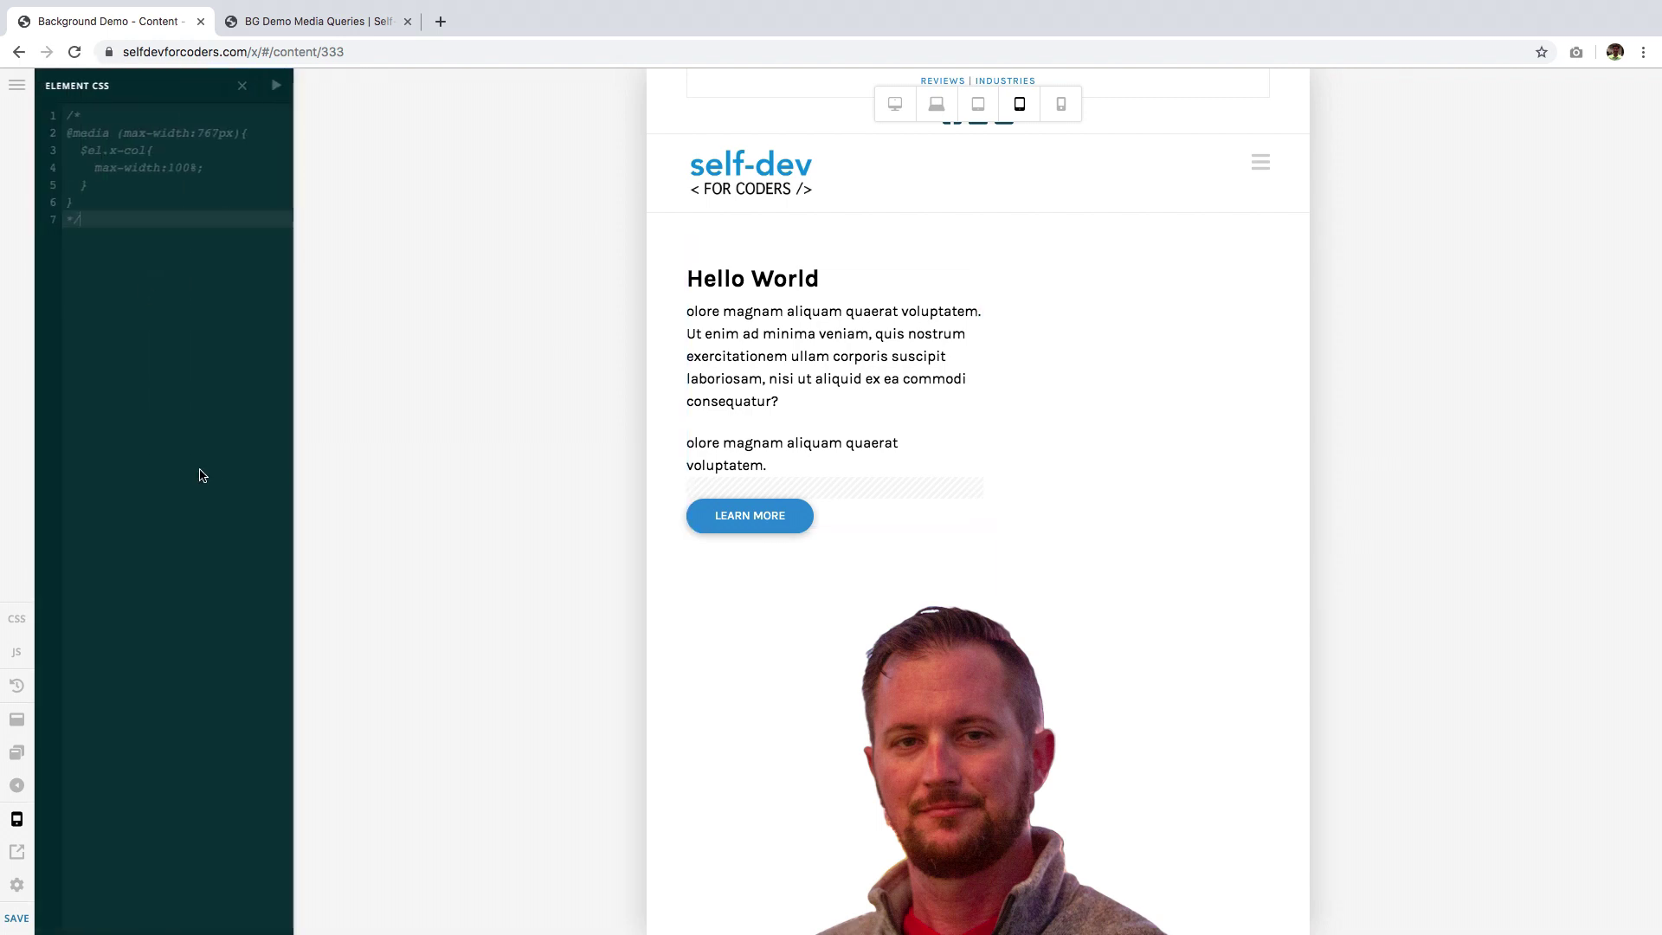
left_click(103, 119)
key("BackSpace")
key("BackSpace")
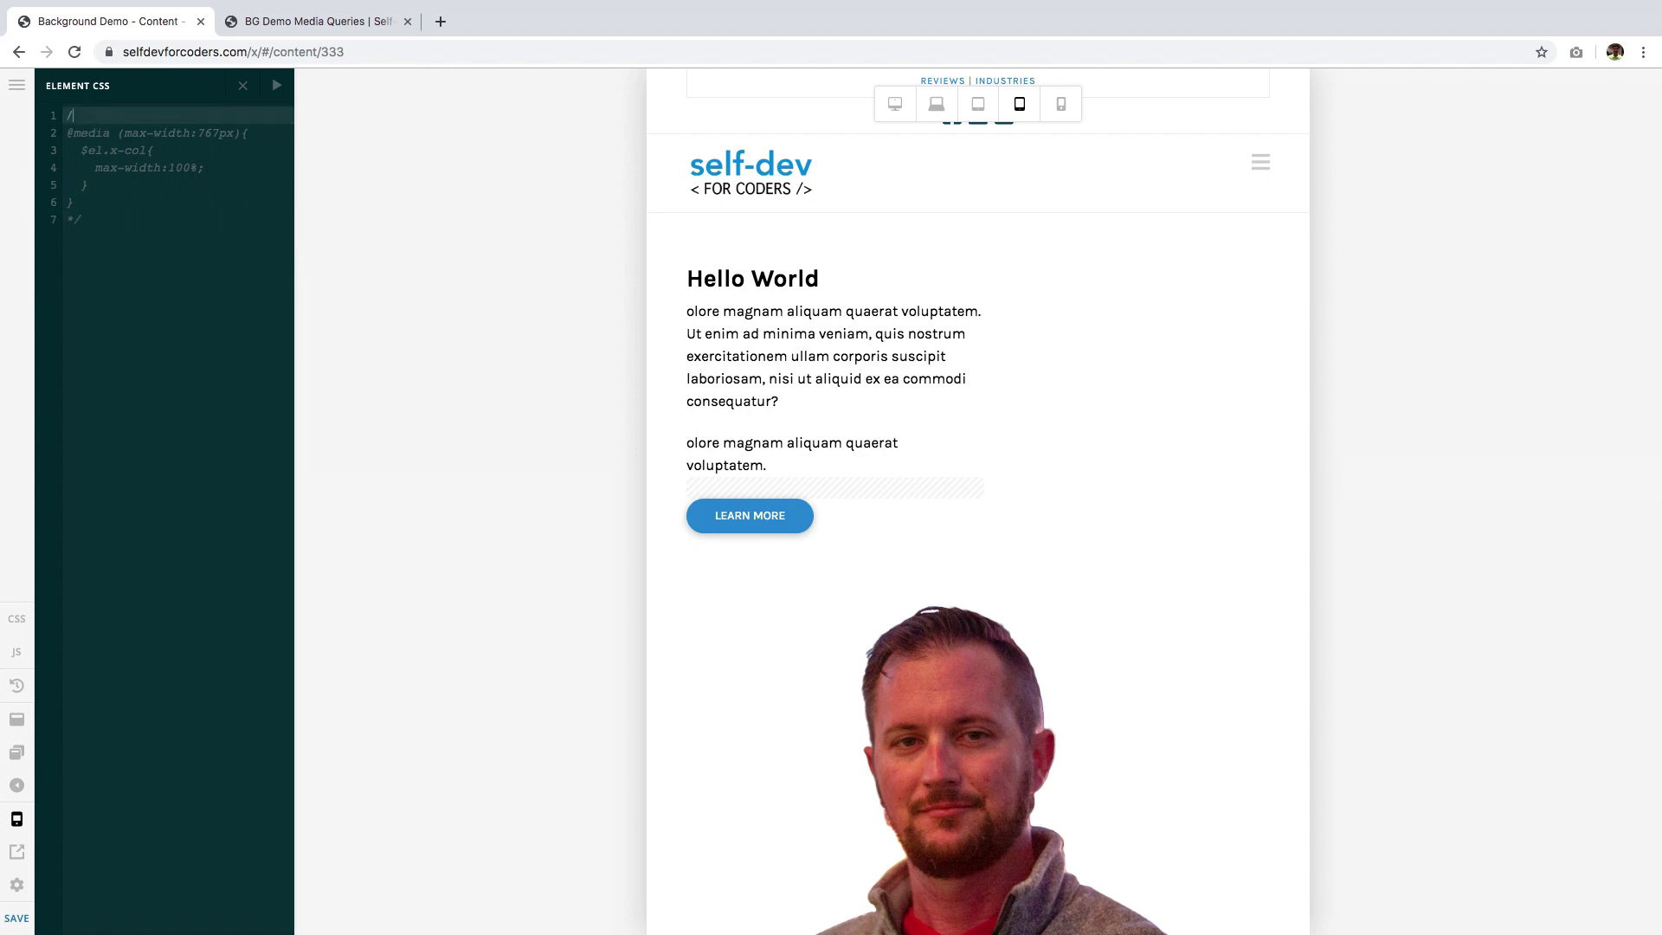
key("Delete")
left_click(102, 199)
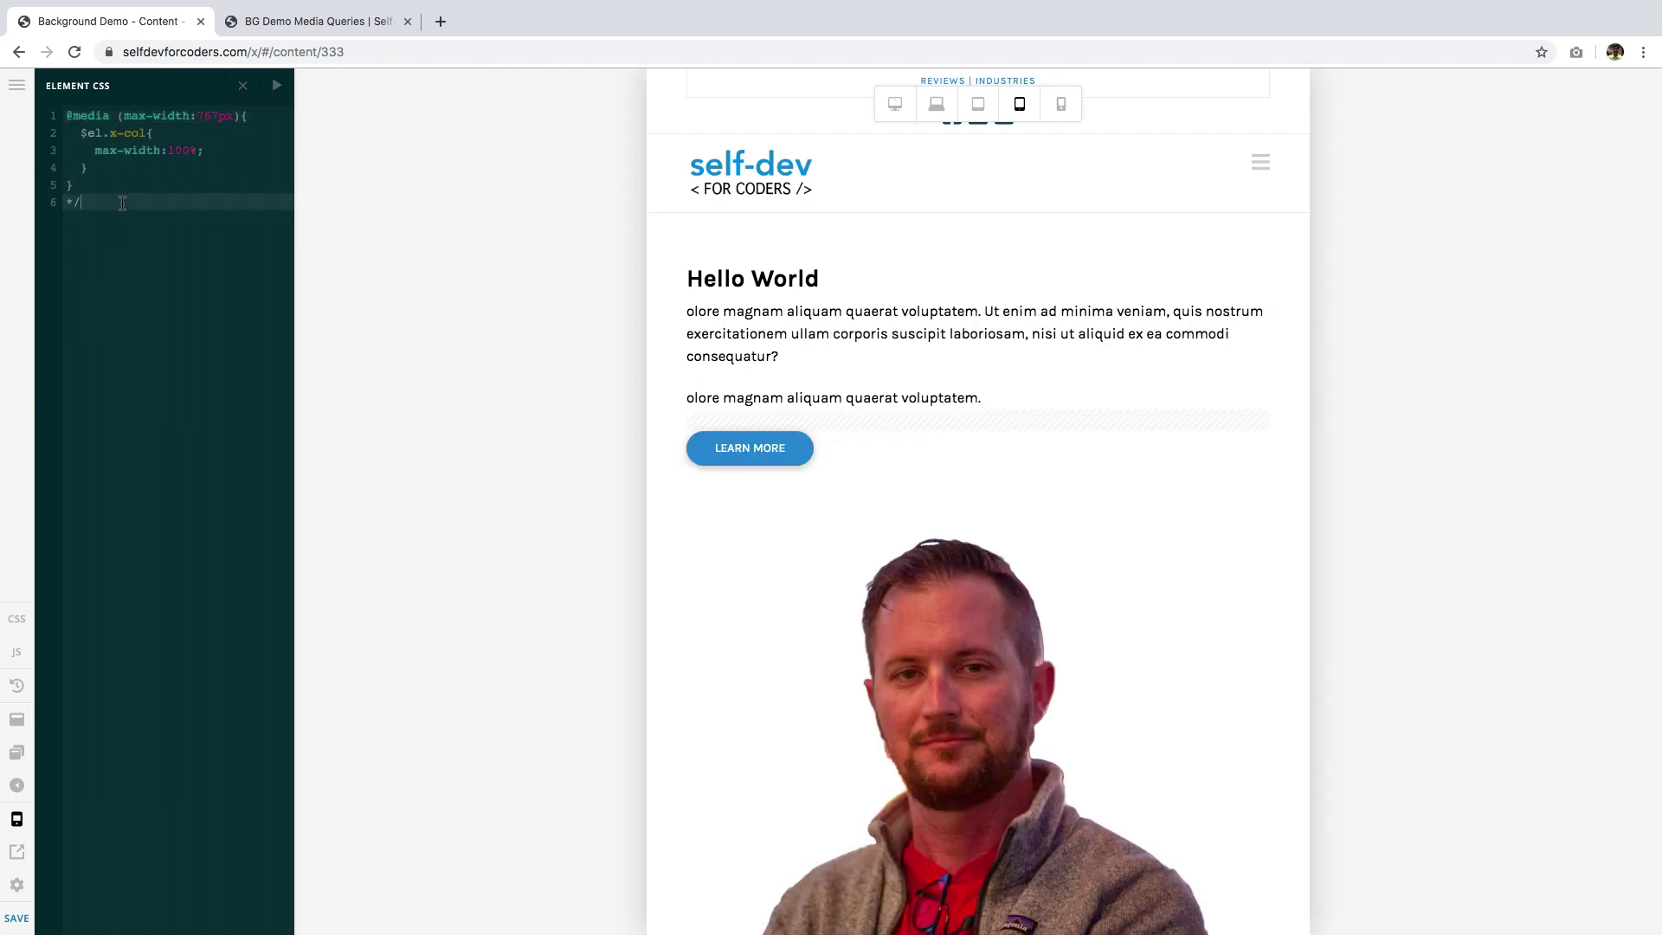
key("BackSpace")
key("BackSpace")
key("BackSpace")
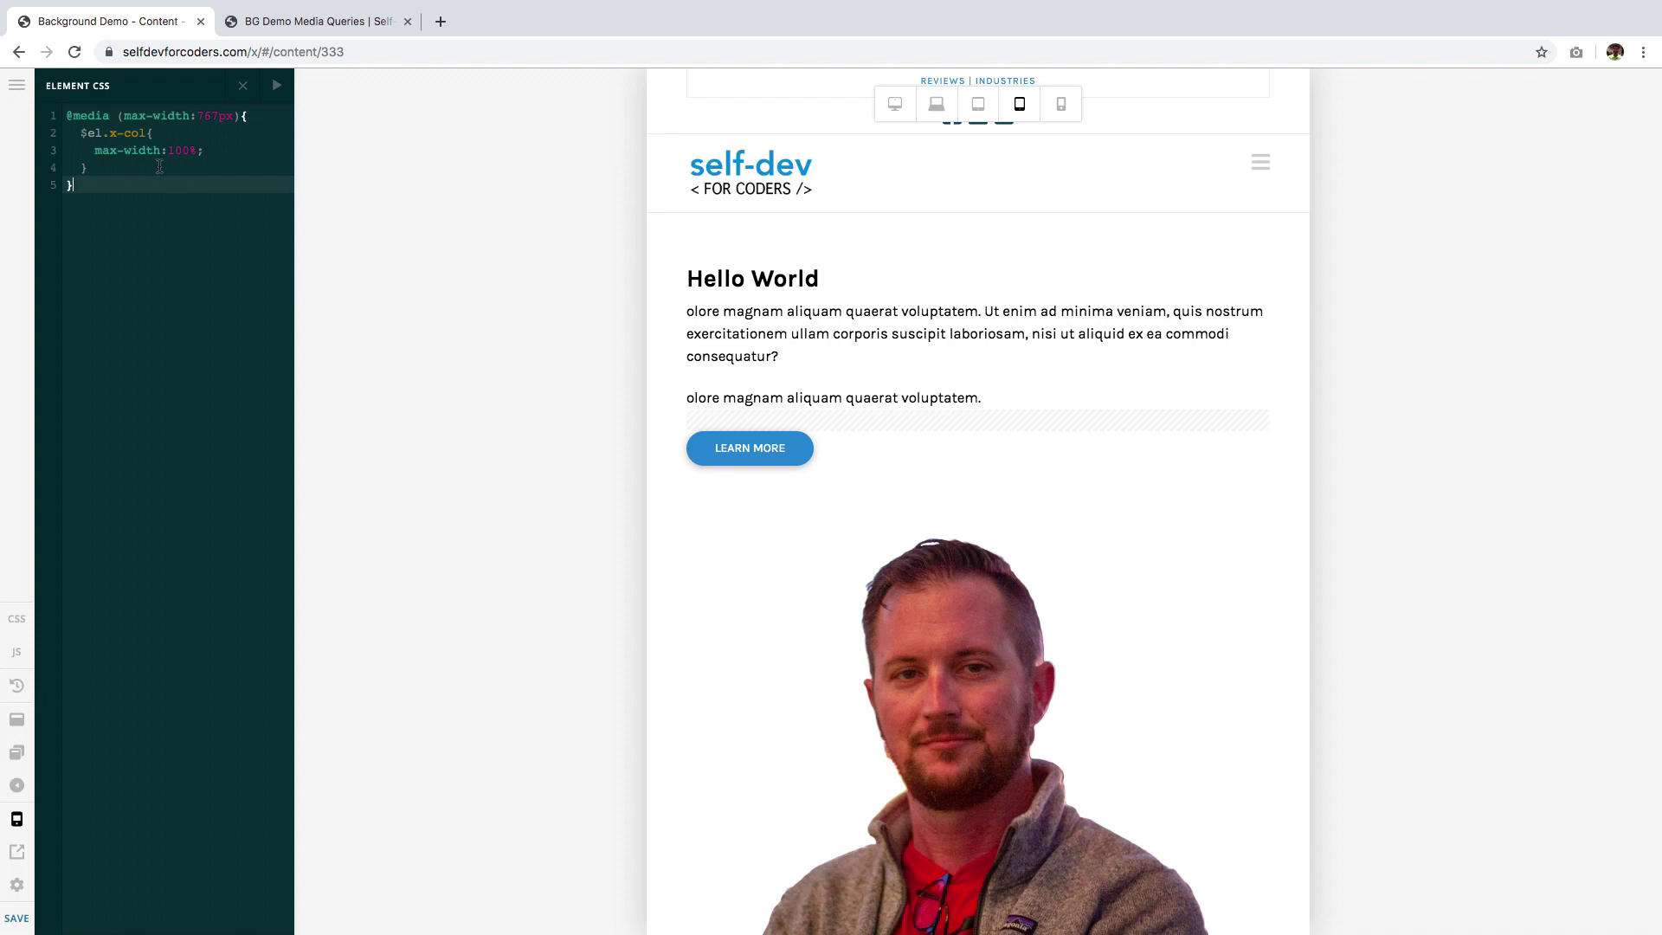
Highlight the $el.x-col selector, then close and reopen Column 1's Element CSS
left_click_drag(81, 133, 146, 134)
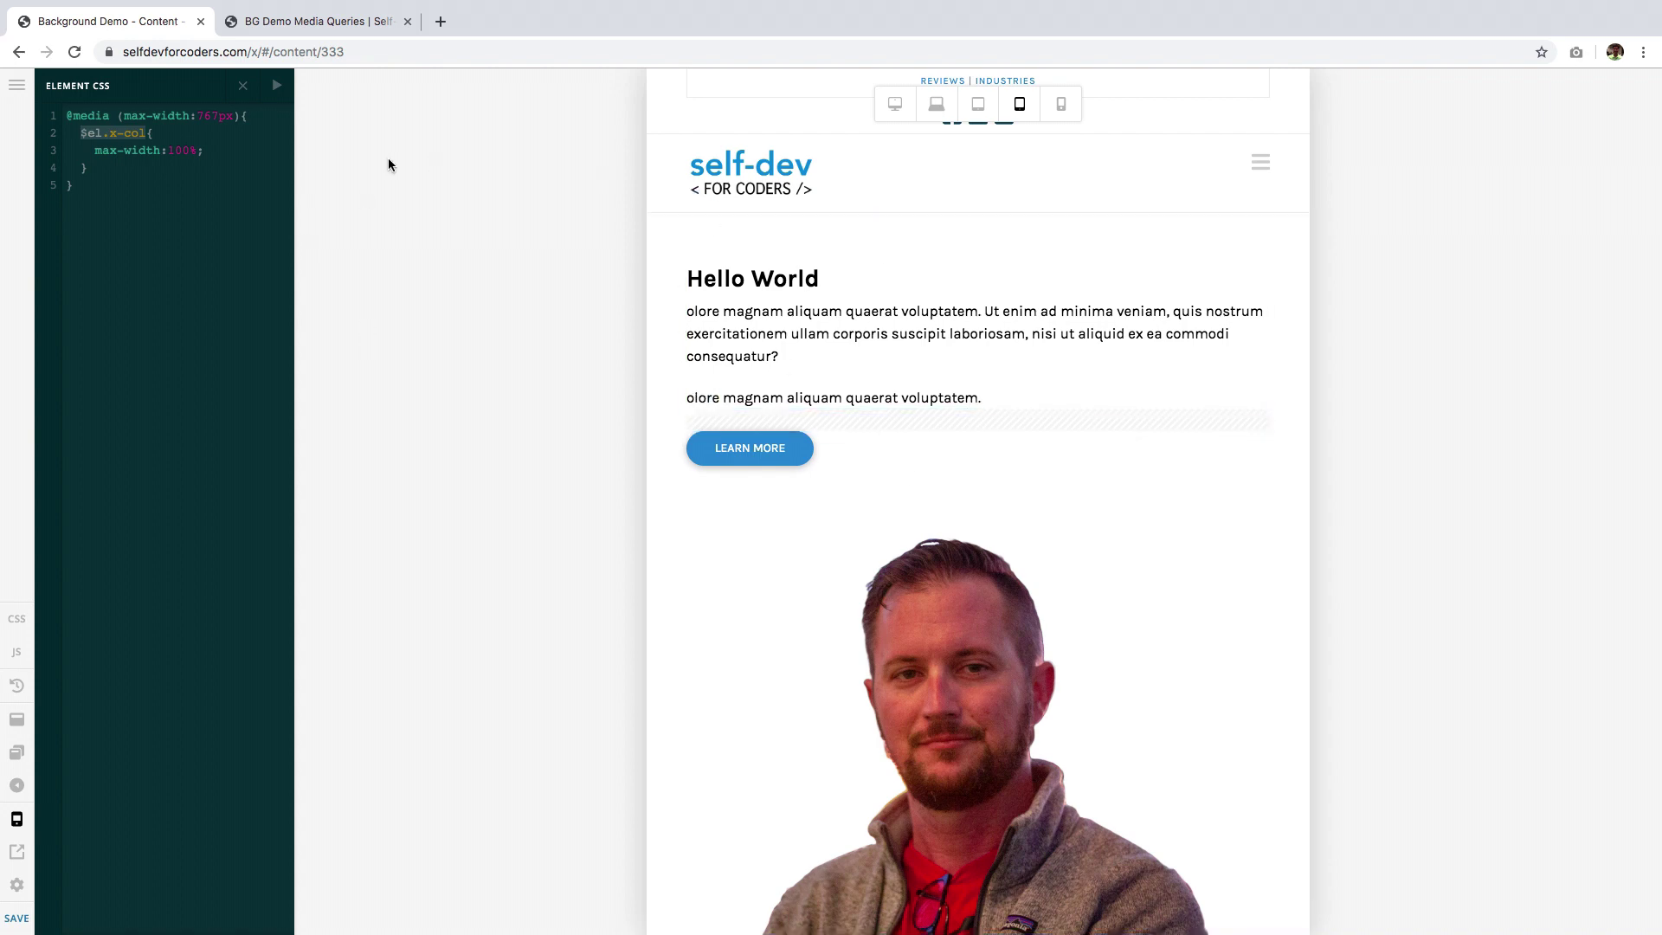
left_click(242, 87)
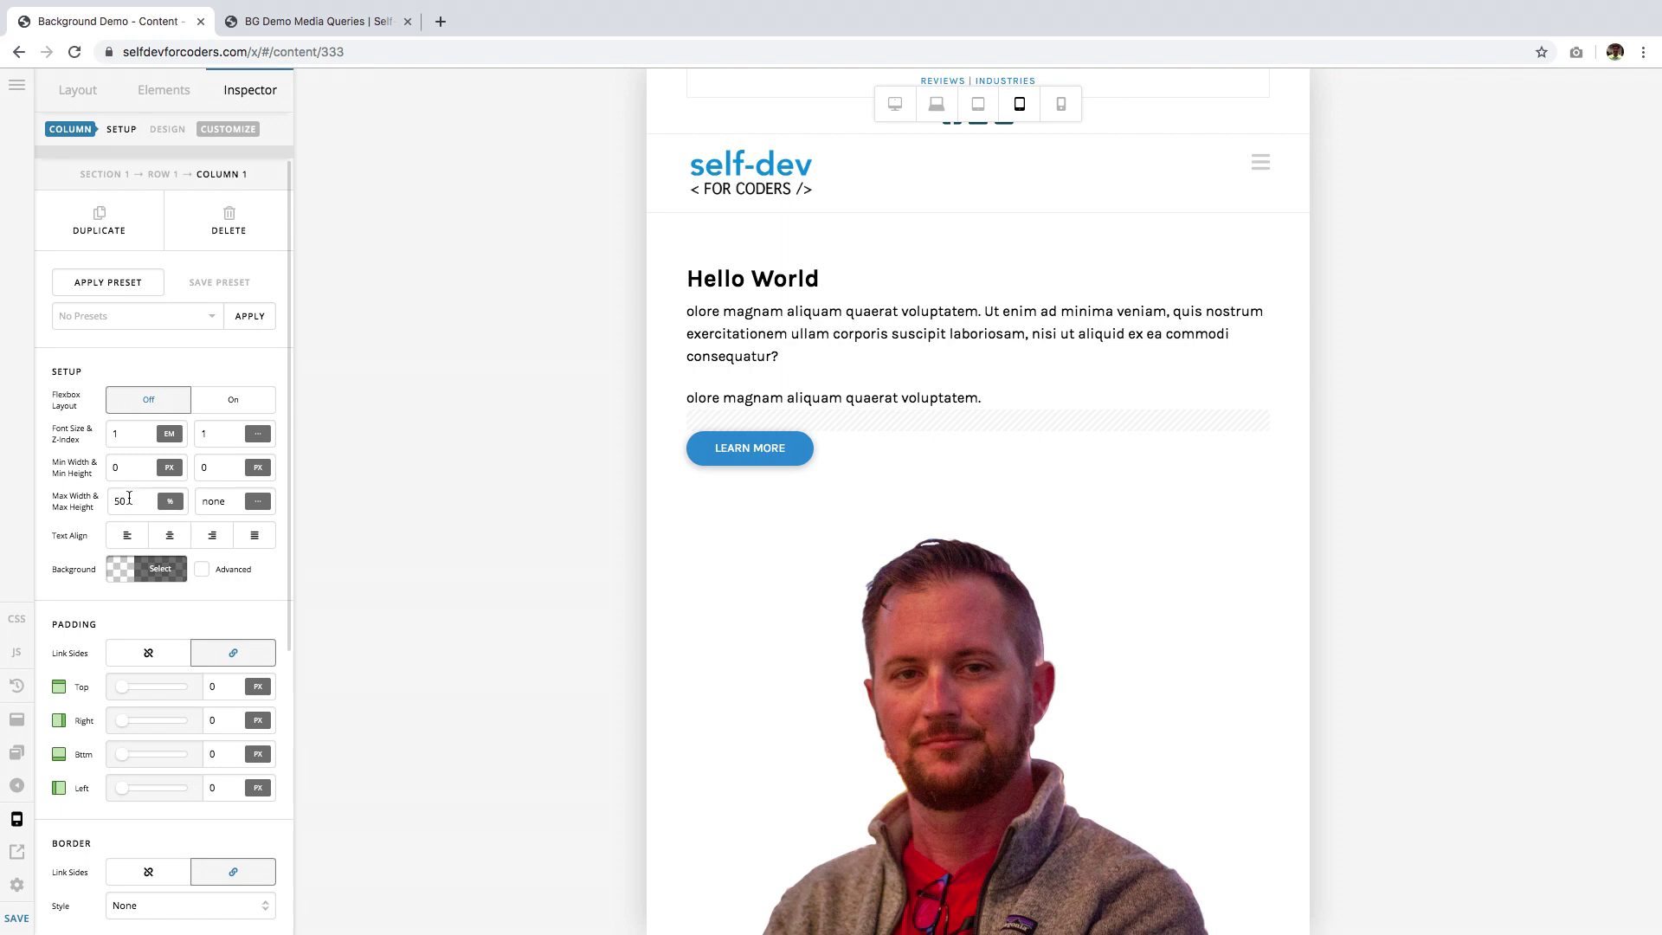
left_click(228, 129)
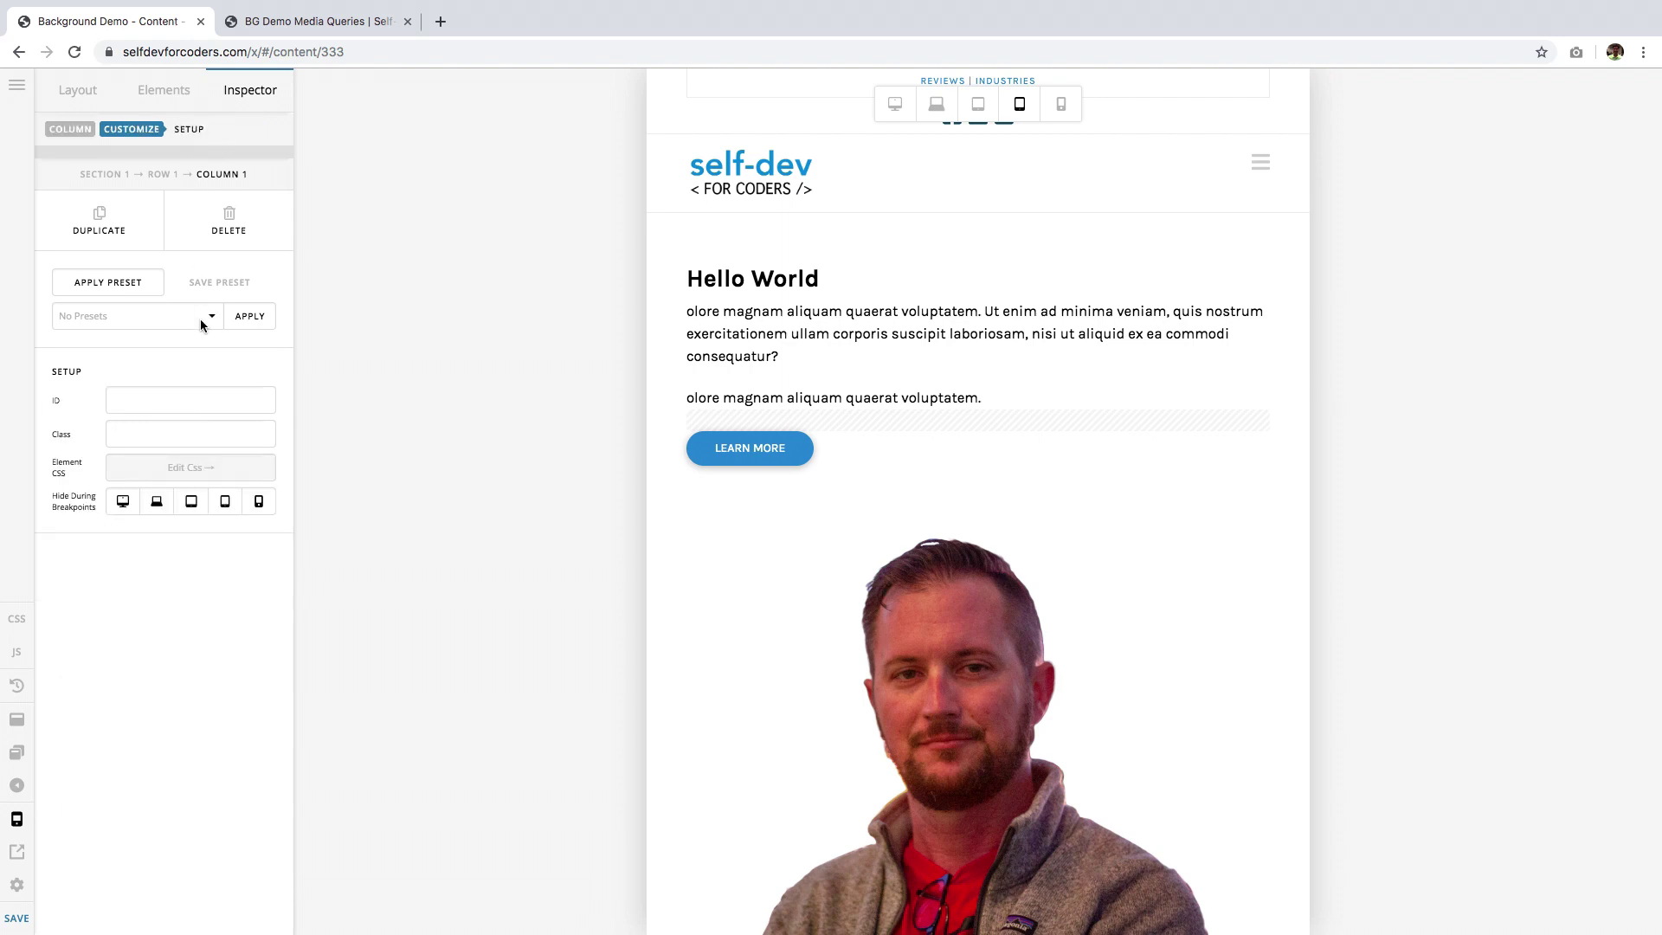
left_click(189, 468)
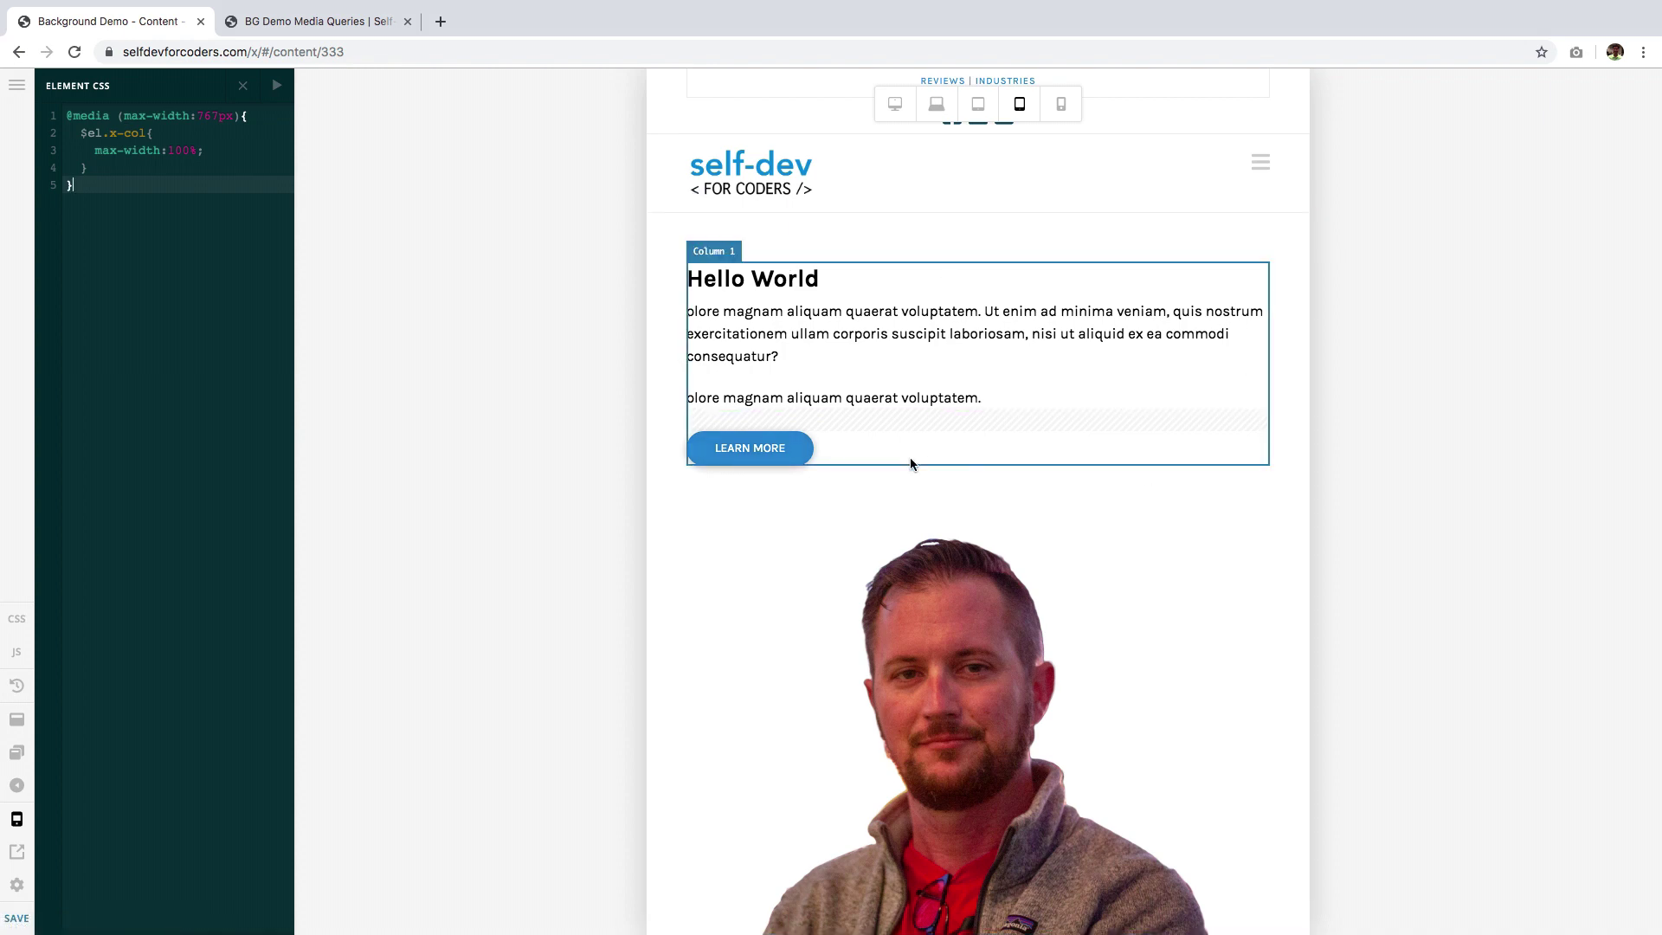
Preview the hero at XL, LG, MD and SM breakpoints, ending on XS phone width
scroll(911, 464, "down", 3)
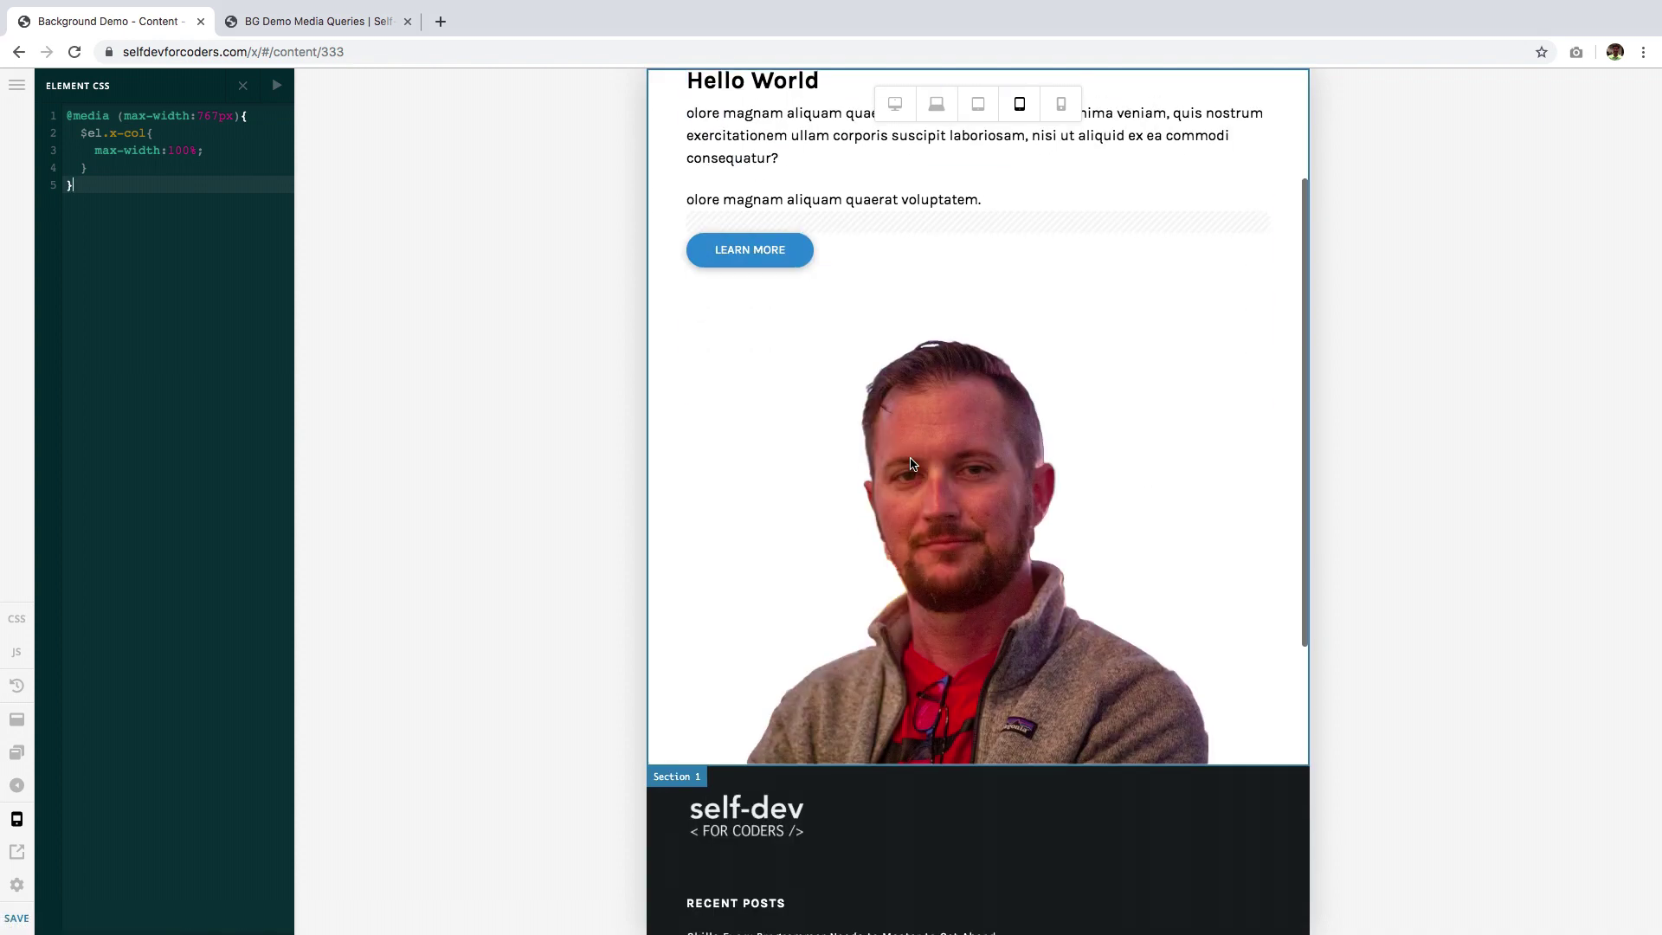
left_click(1059, 106)
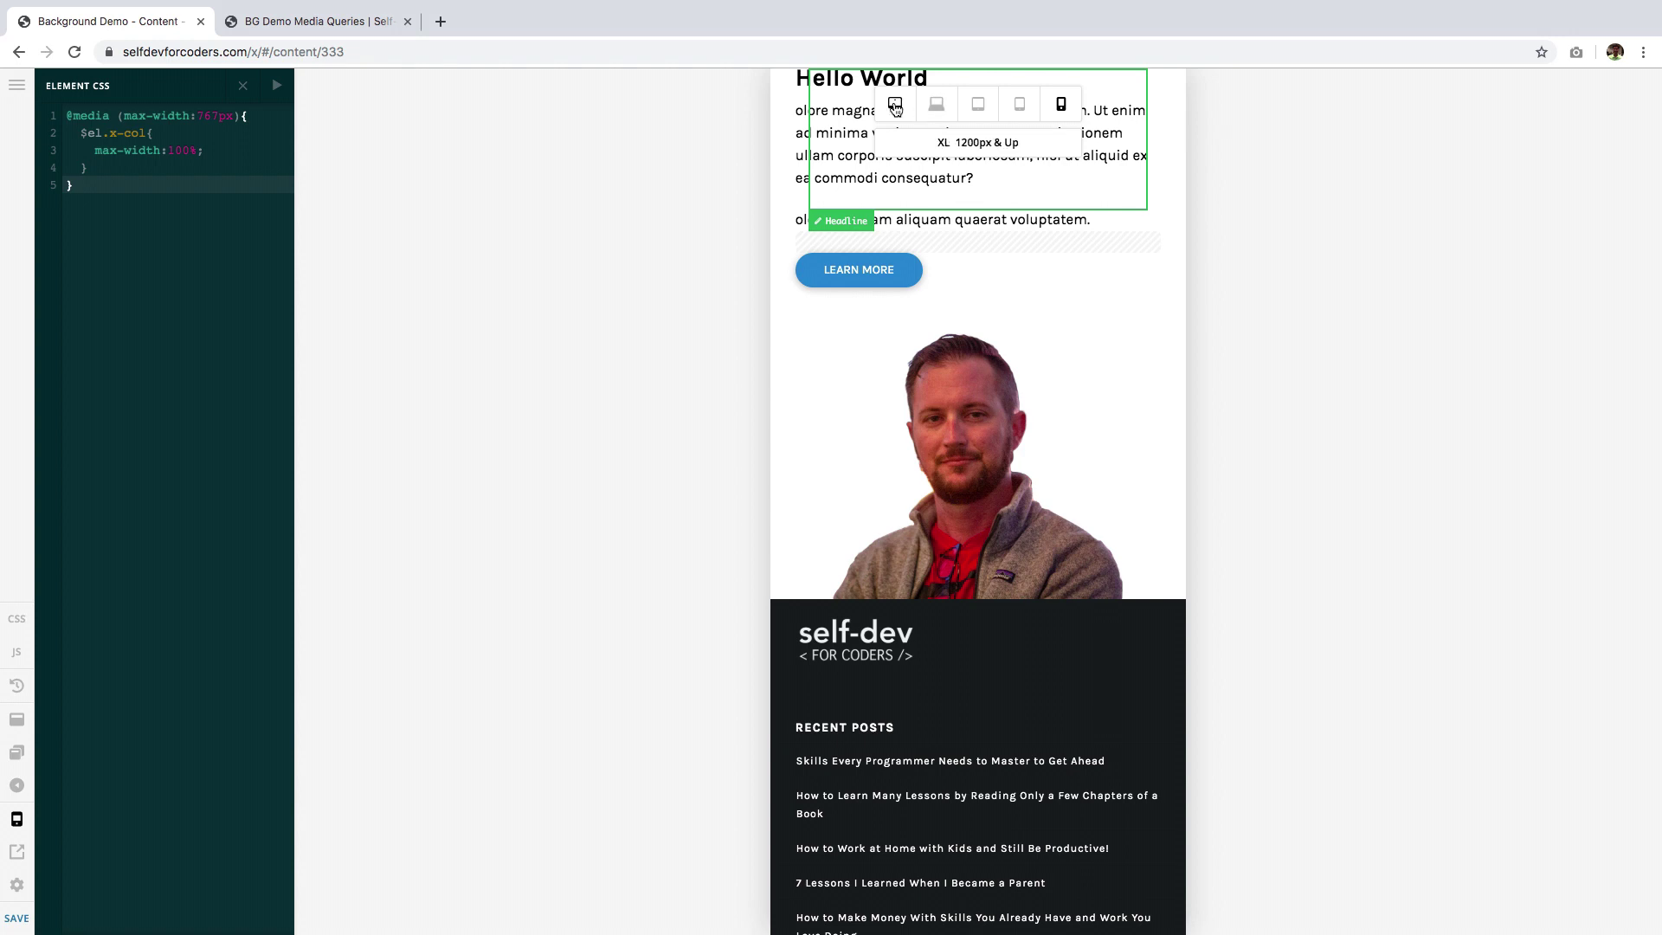
left_click(936, 105)
scroll(1039, 406, "up", 3)
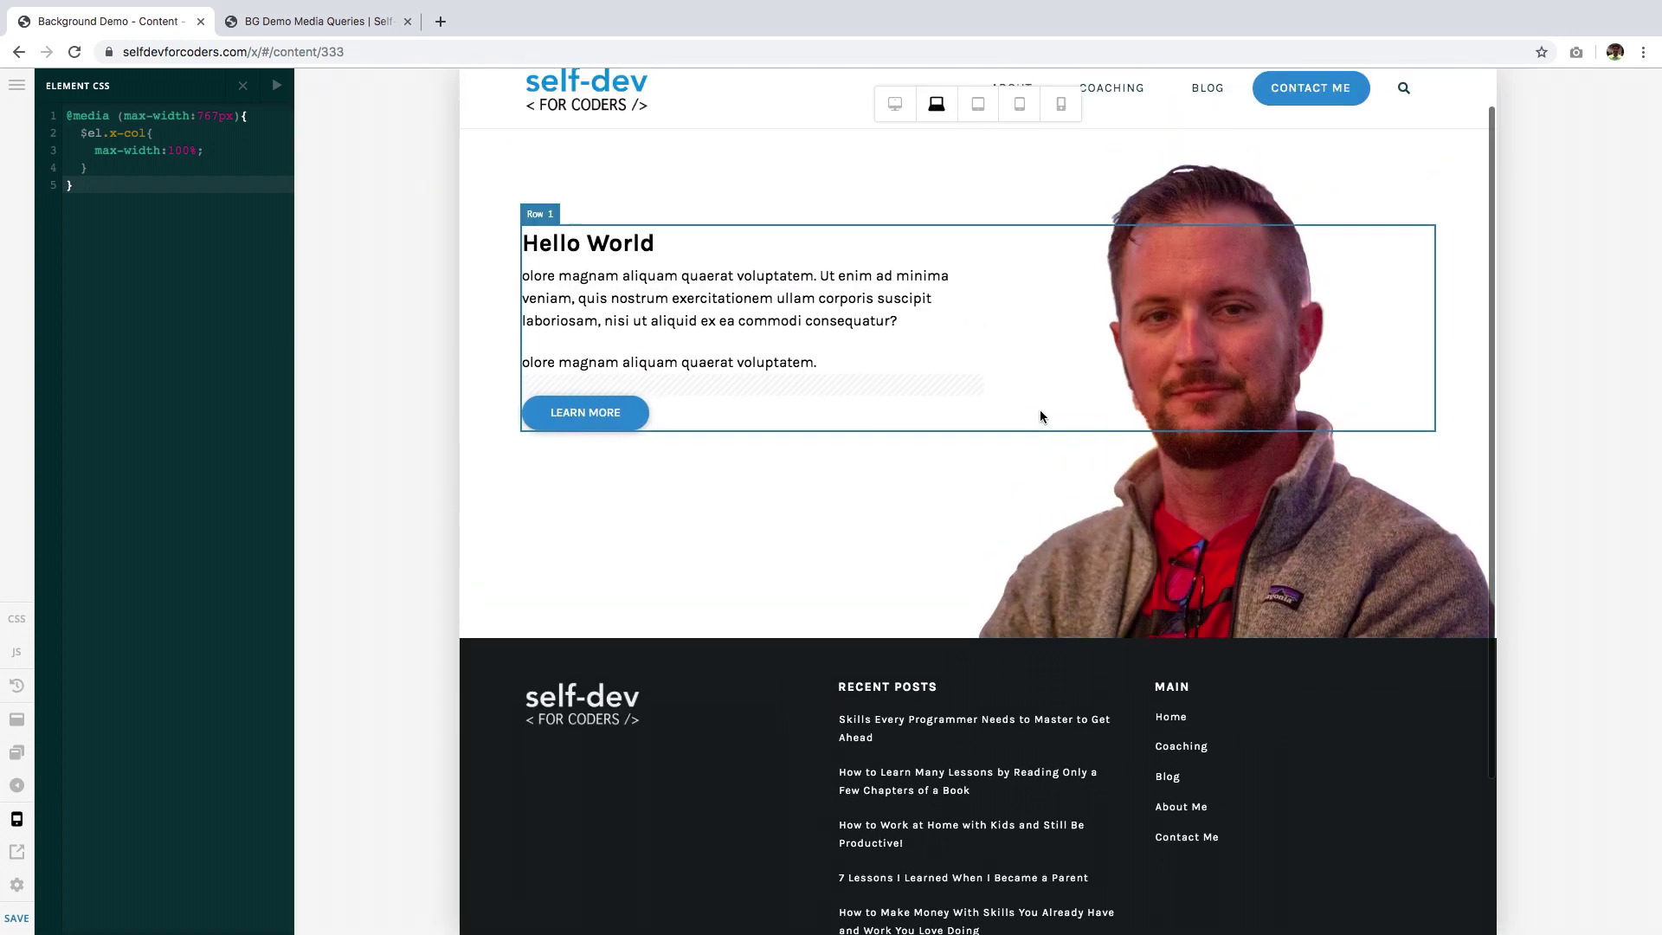
left_click(978, 104)
left_click(1015, 120)
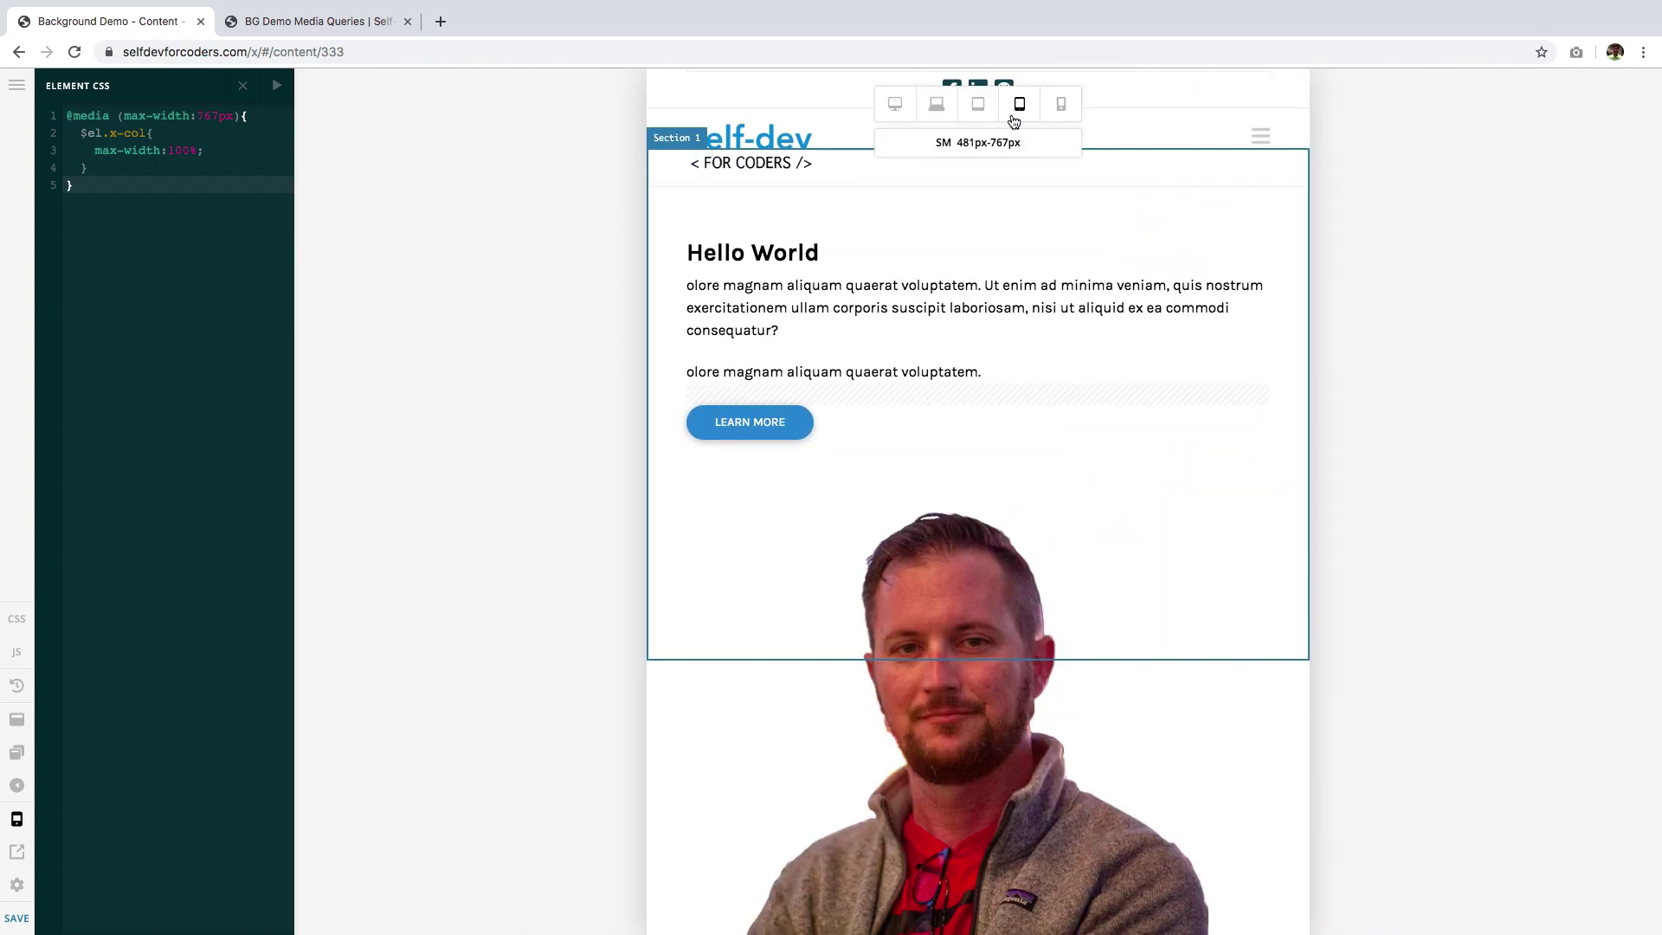
left_click(1061, 107)
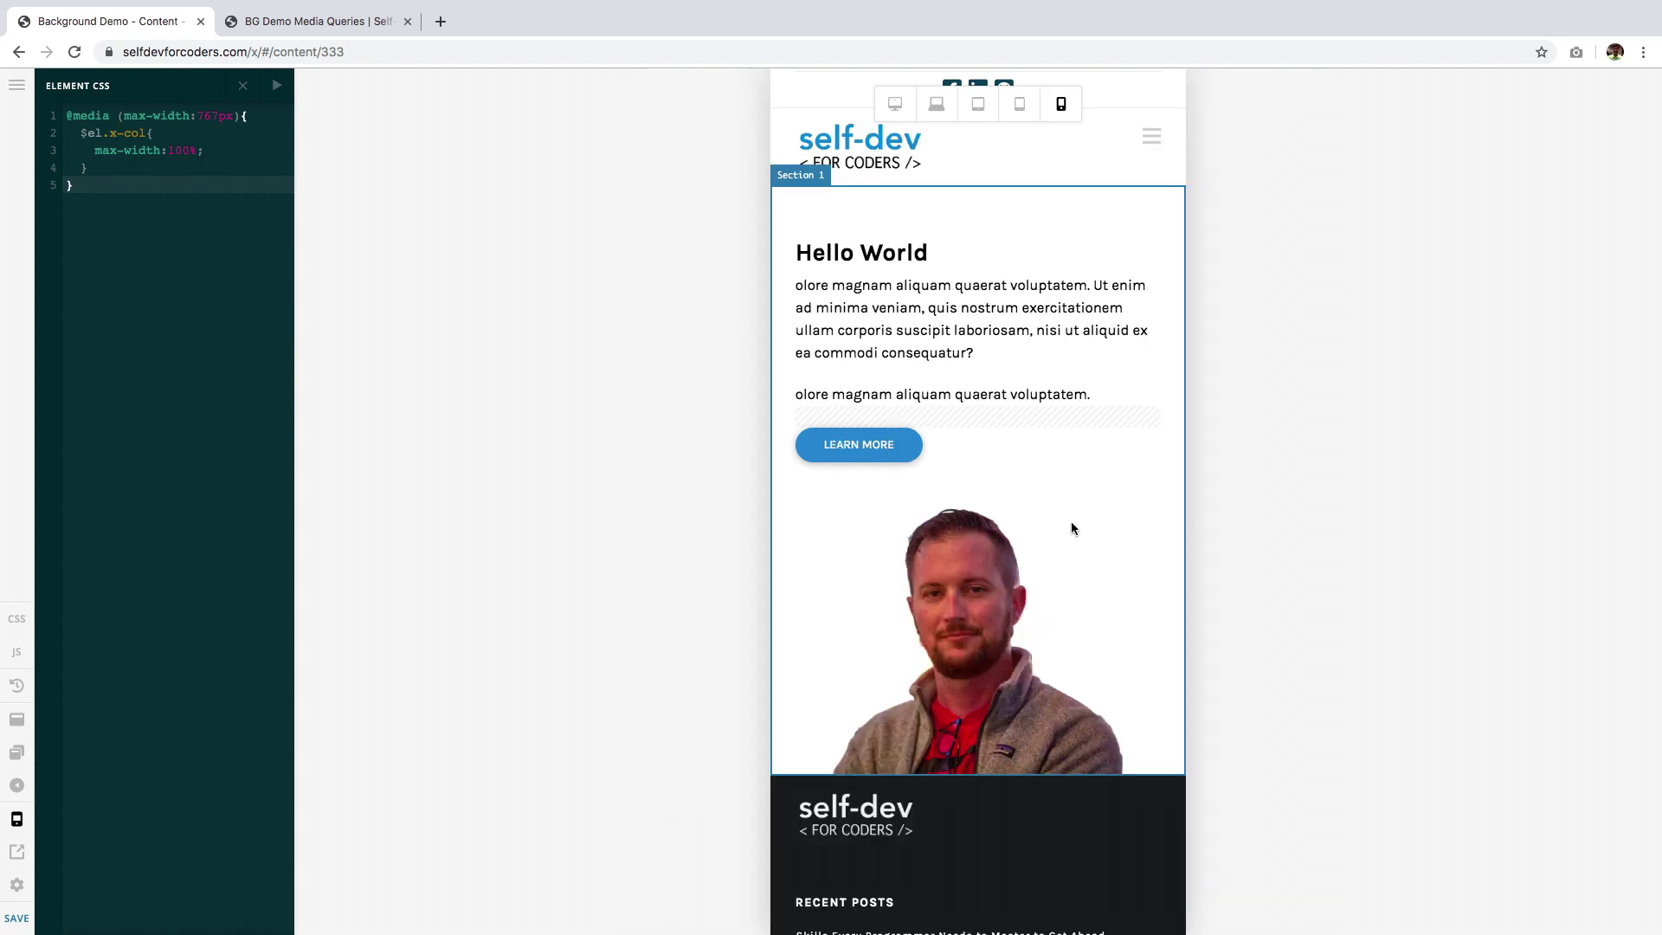